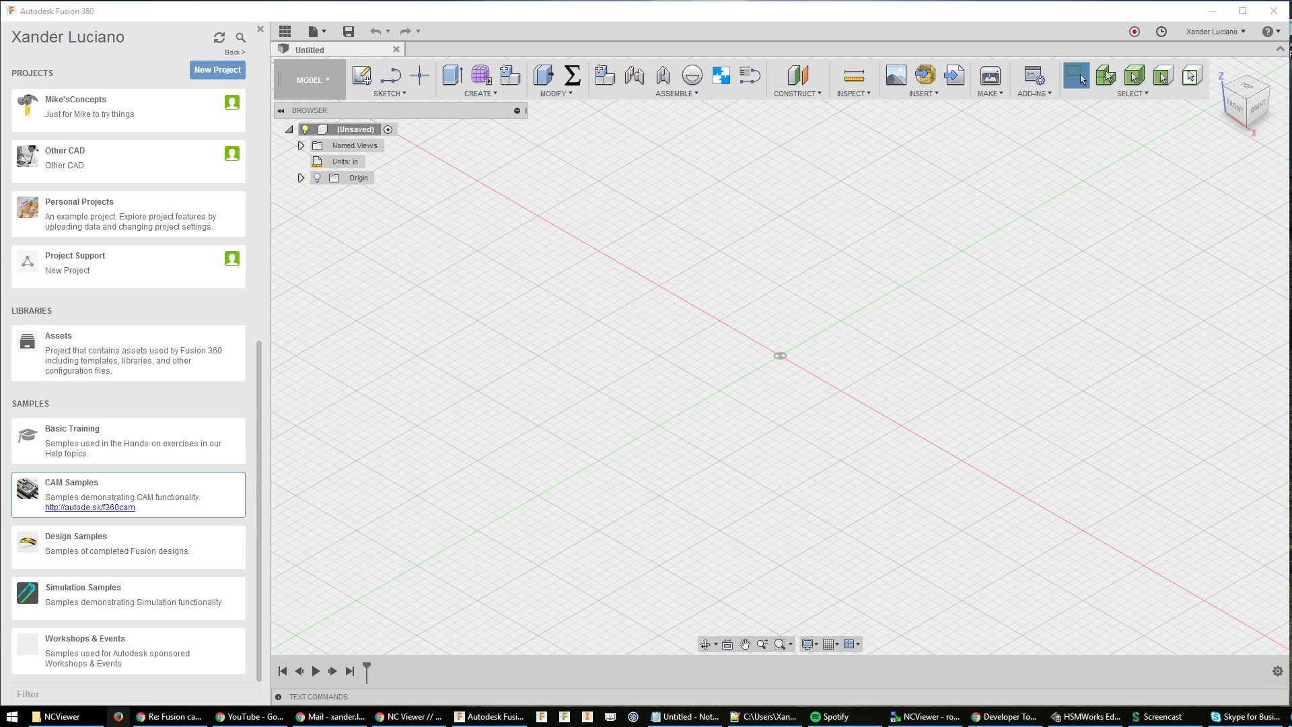
Open the PocketNC design from CAM Samples > Machine Tables > PocketNC in the Data Panel
left_click(193, 490)
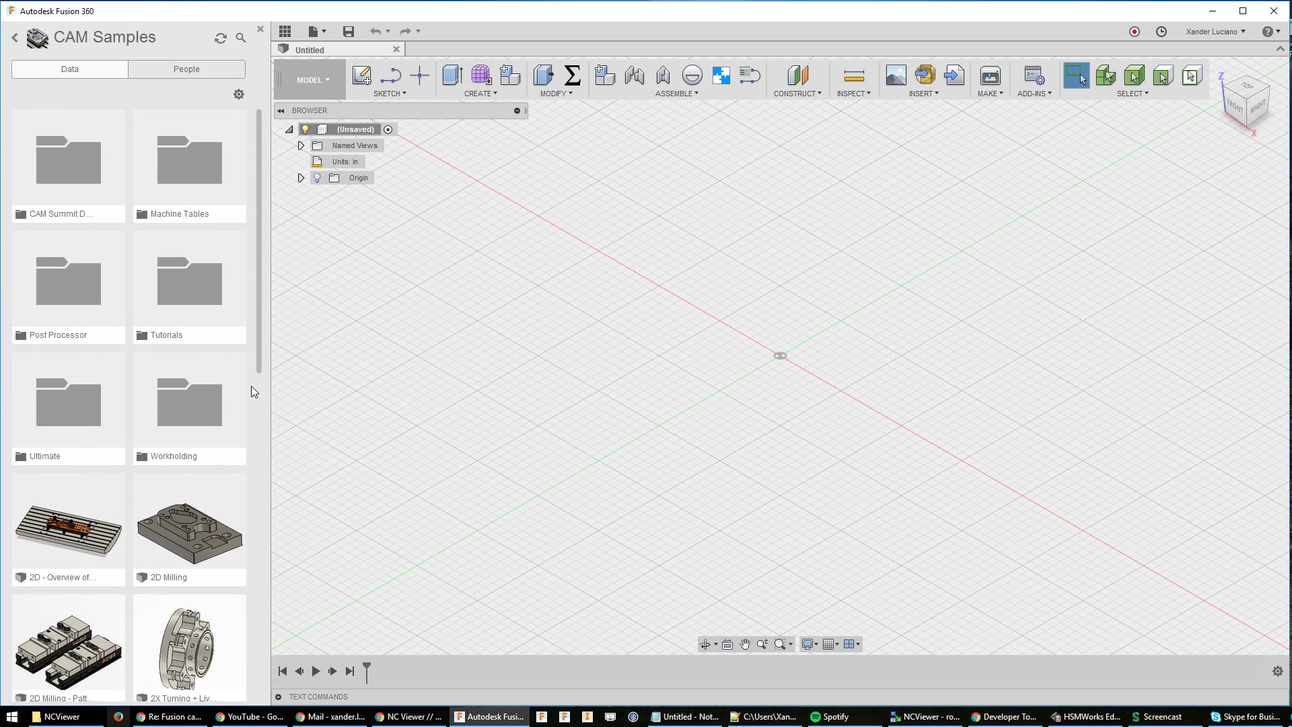
left_click(224, 167)
left_click(166, 176)
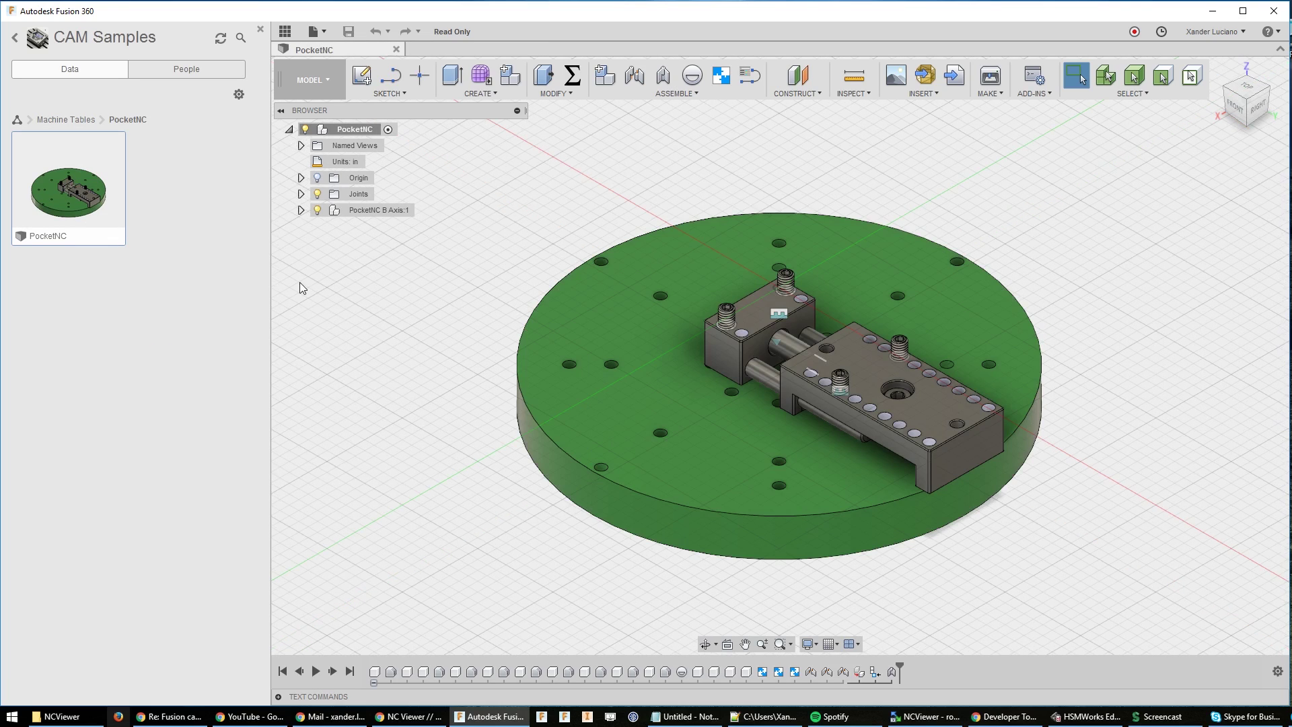
Save a copy as 'PocketNC CAM Setup' in the Forum Posts project's PocketNC folder
left_click(305, 37)
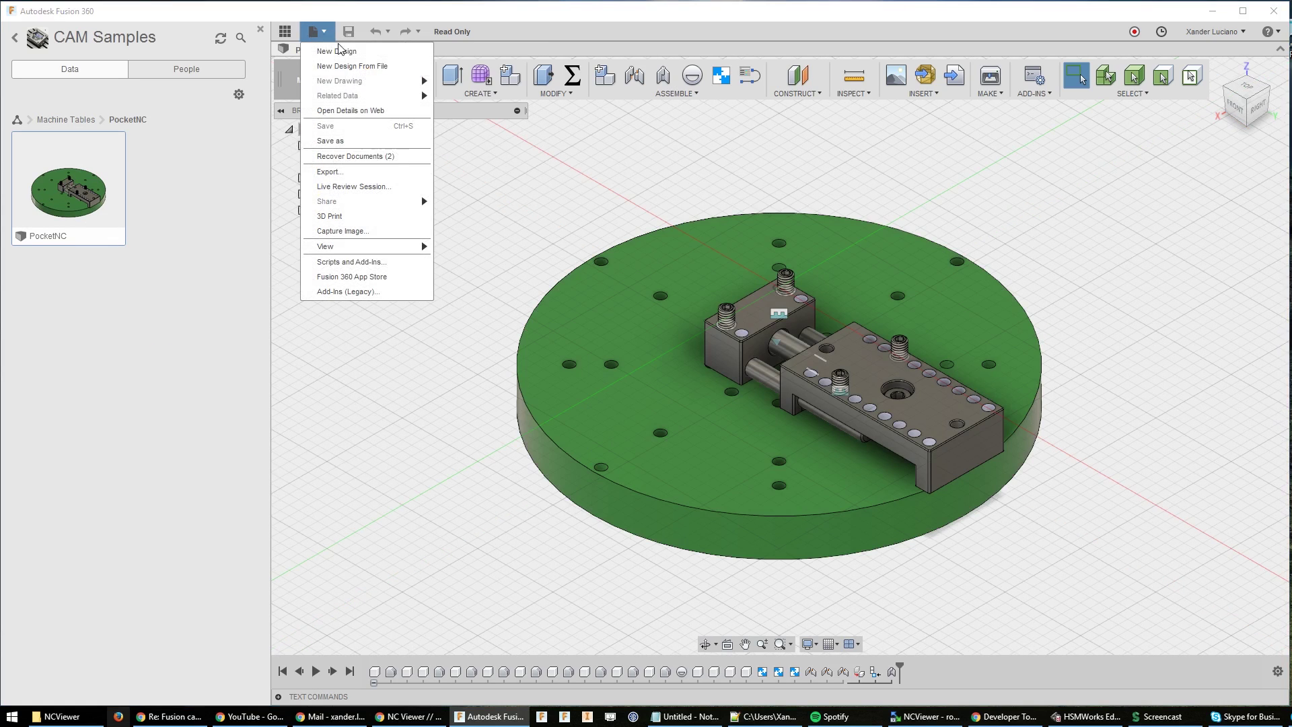
left_click(367, 140)
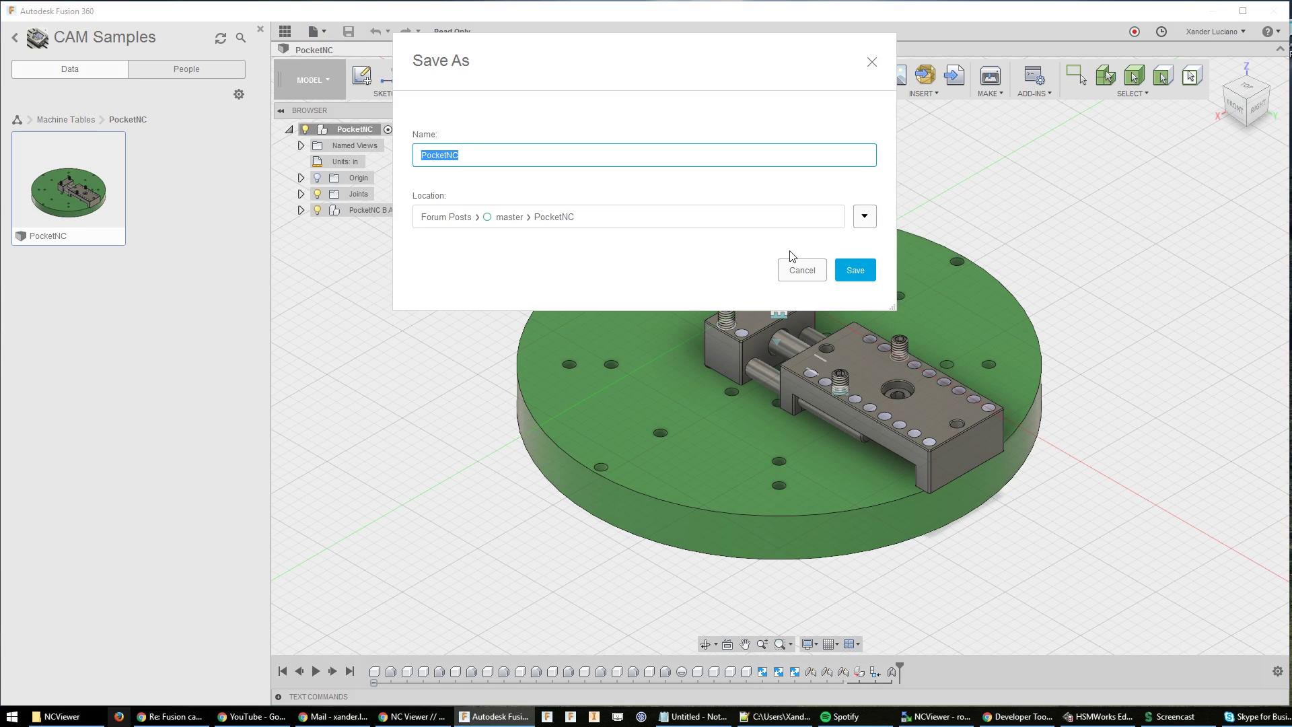
left_click(864, 217)
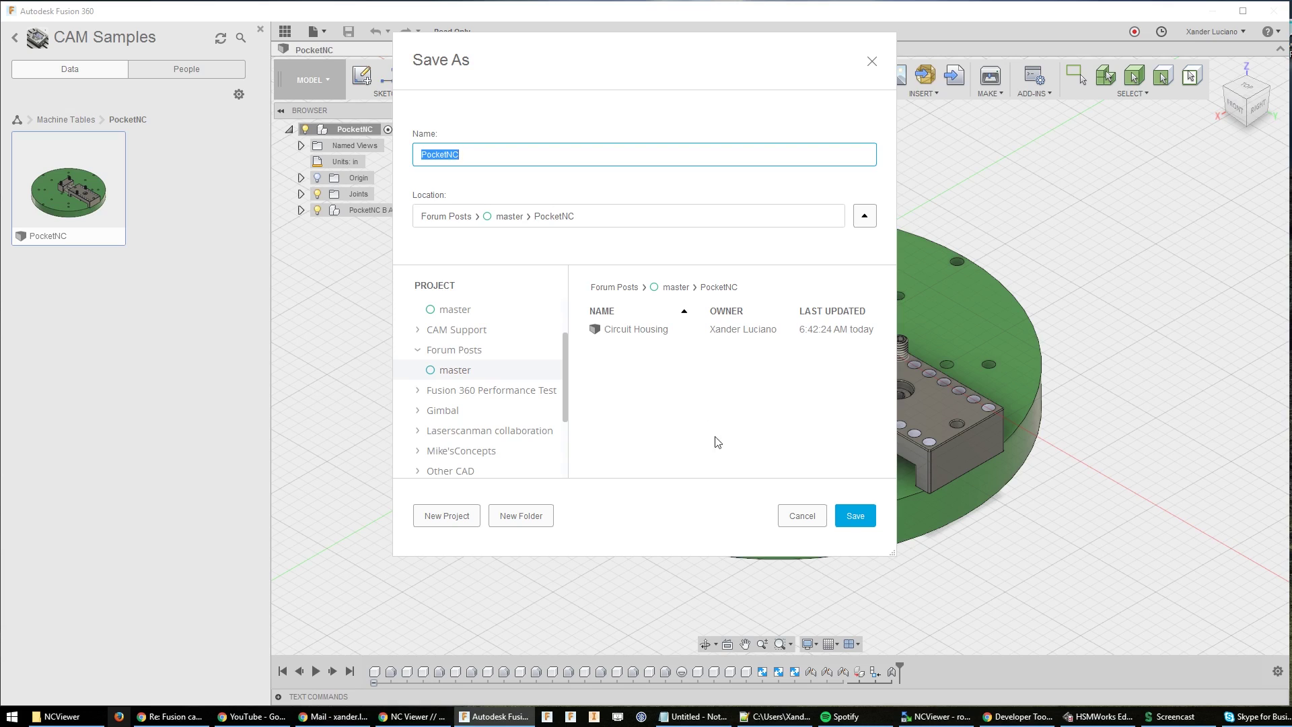
left_click(589, 150)
type("CAM Setup")
key("Return")
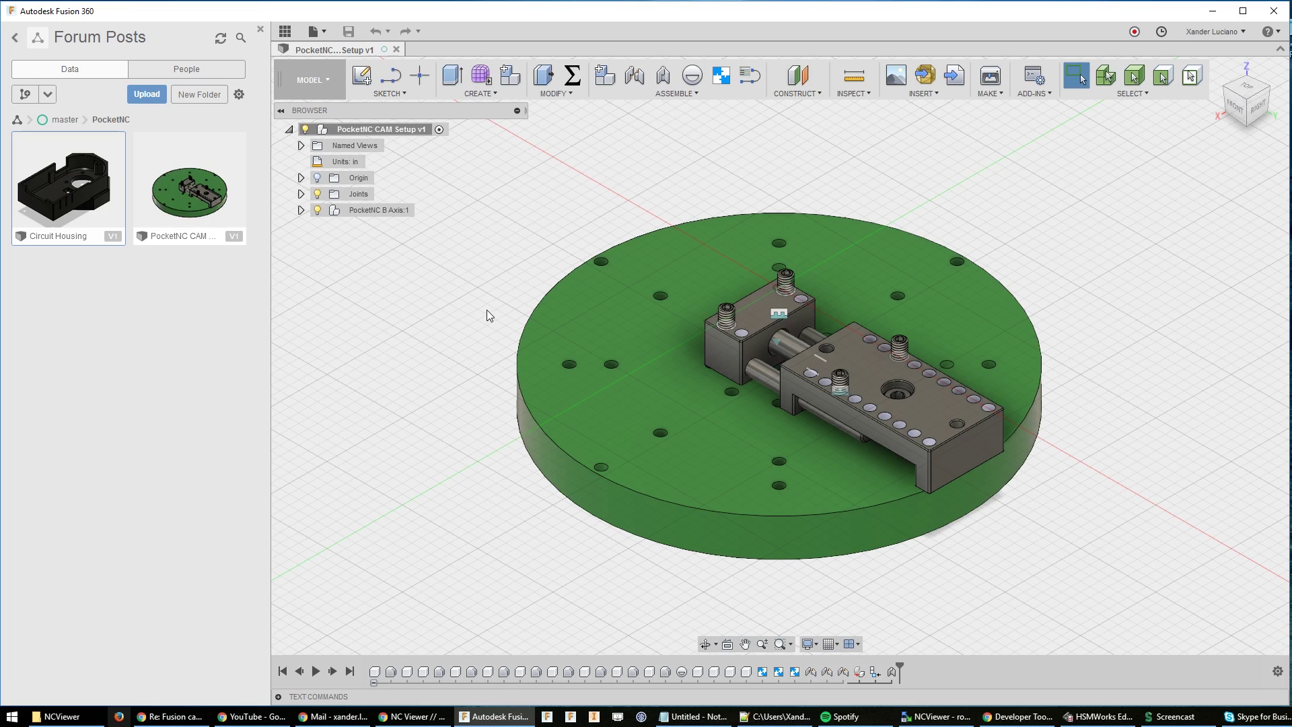
Create a new component named 'Stock Component' and isolate it from the fixture
left_click(605, 75)
left_click(1229, 243)
type("Stock Component")
key("Return")
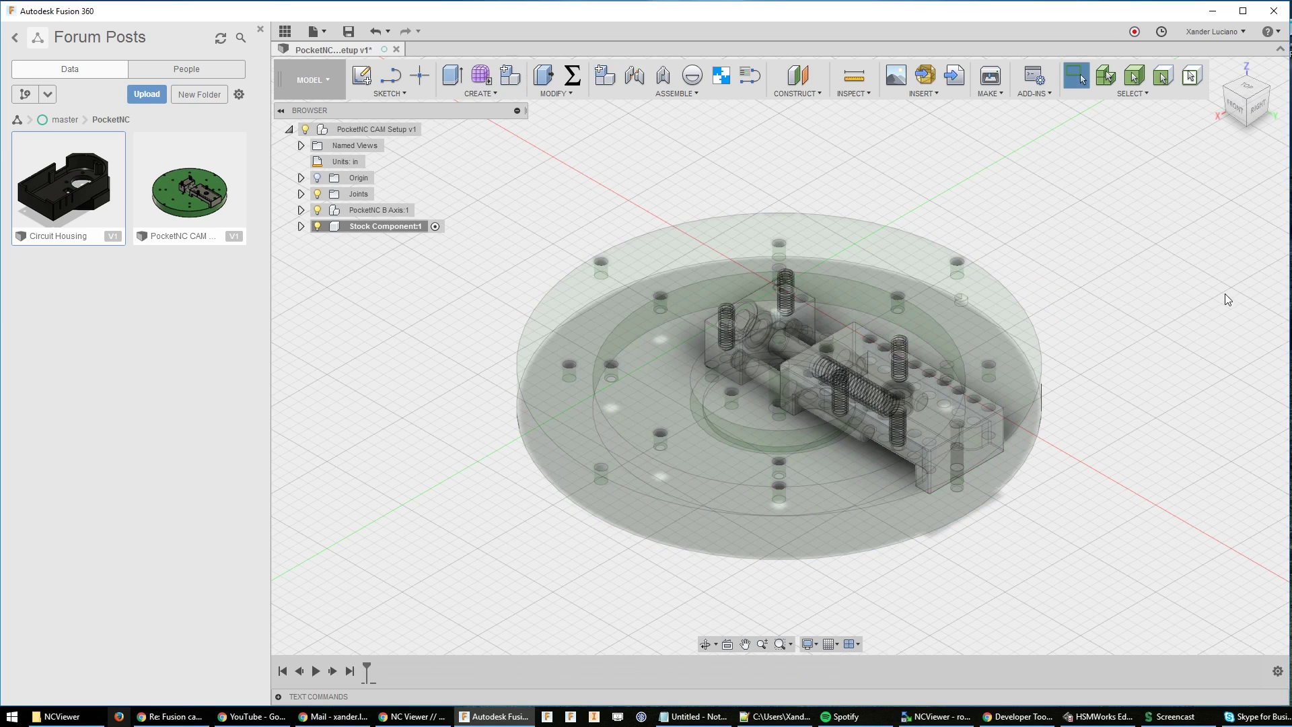
right_click(378, 226)
left_click(428, 491)
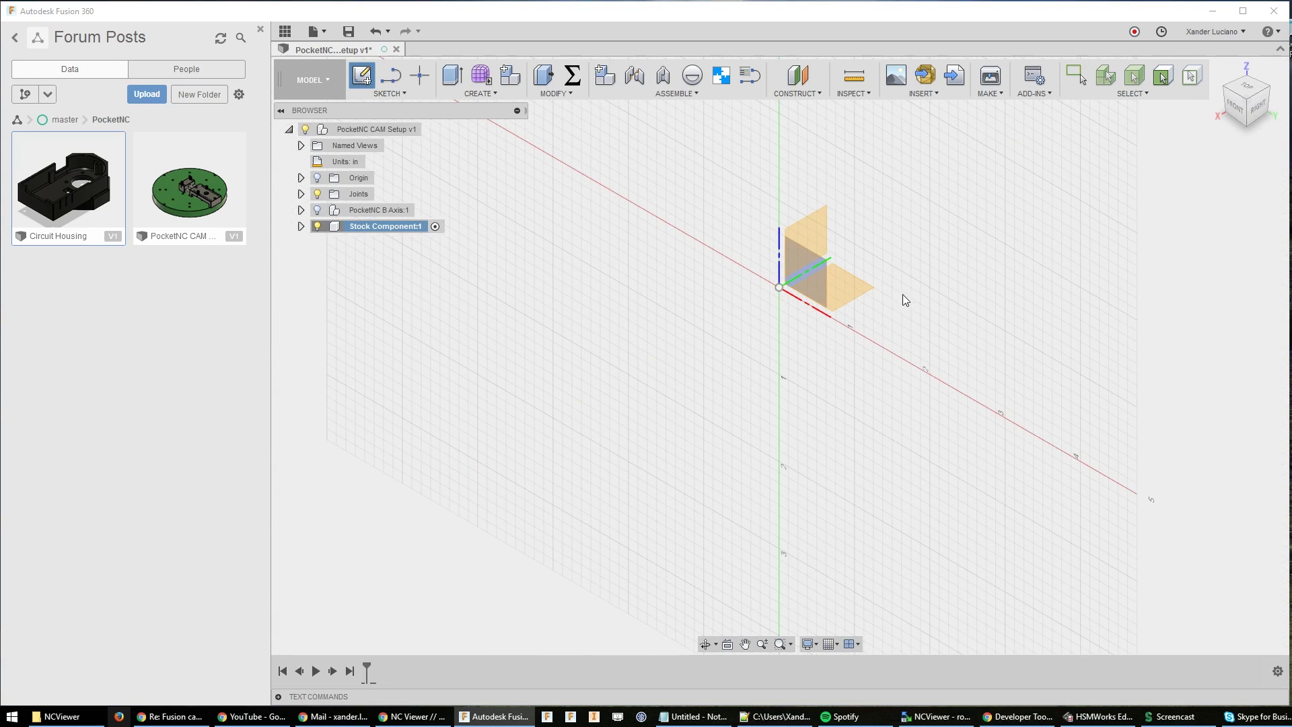
Sketch a 2 × 1 in center rectangle on the origin of the horizontal plane
left_click(854, 292)
key("r")
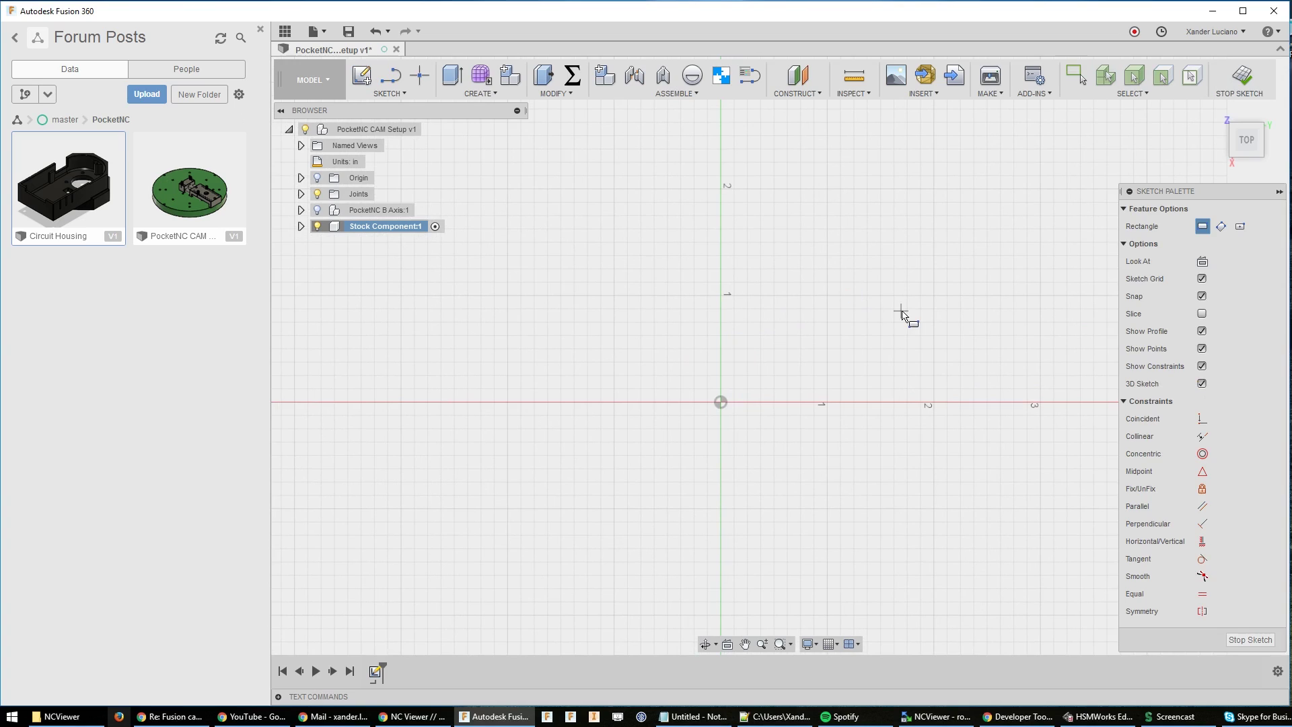
left_click(720, 401)
key("Escape")
type("s")
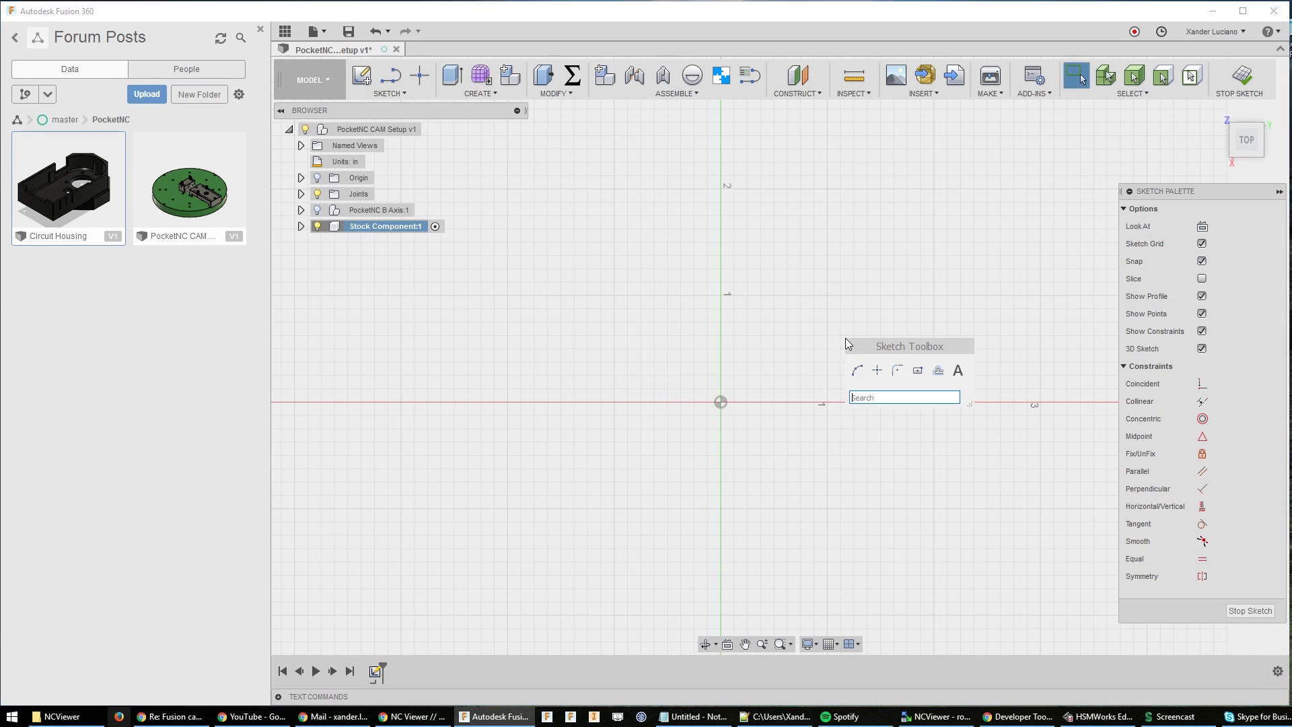
type("rec")
left_click(895, 449)
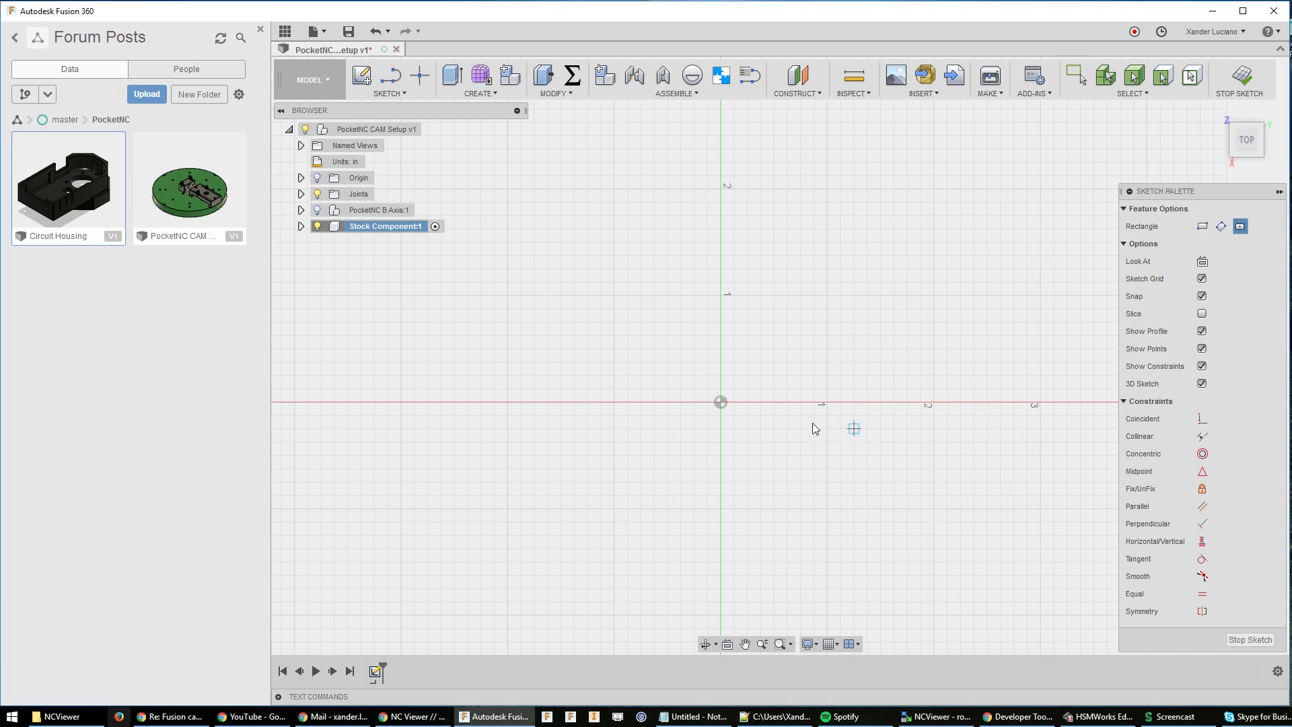
left_click(720, 401)
type("1")
key("Tab")
type("2")
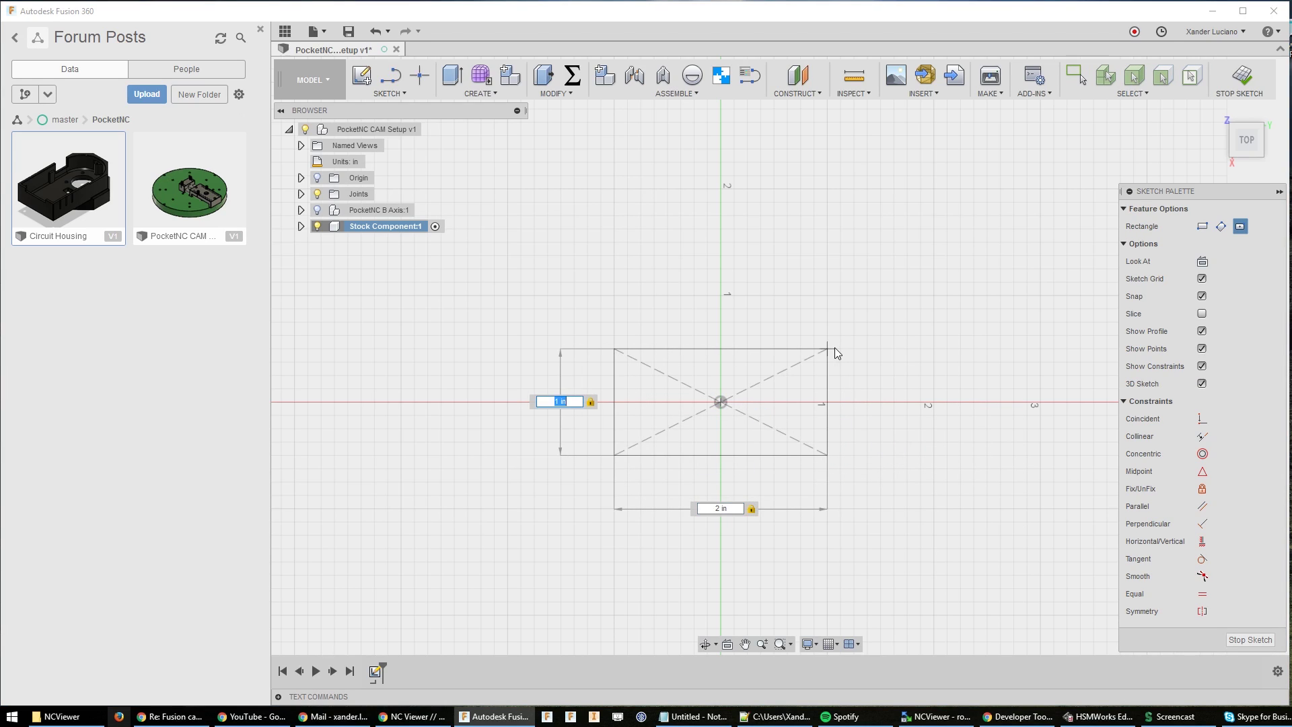
key("Return")
Extrude the rectangle 2 in to form the stock block
key("e")
left_click(835, 321)
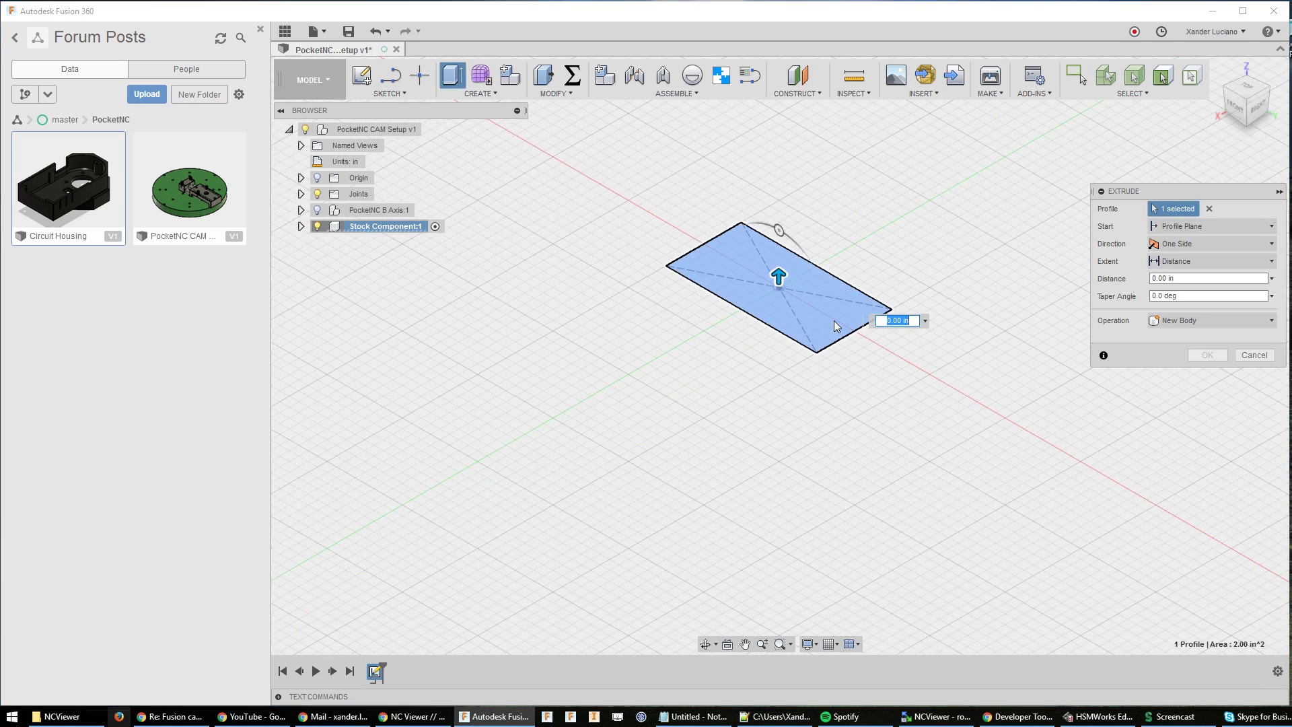
key("Tab")
type("2")
key("Return")
scroll(833, 320, "down", 3)
scroll(851, 355, "up", 3)
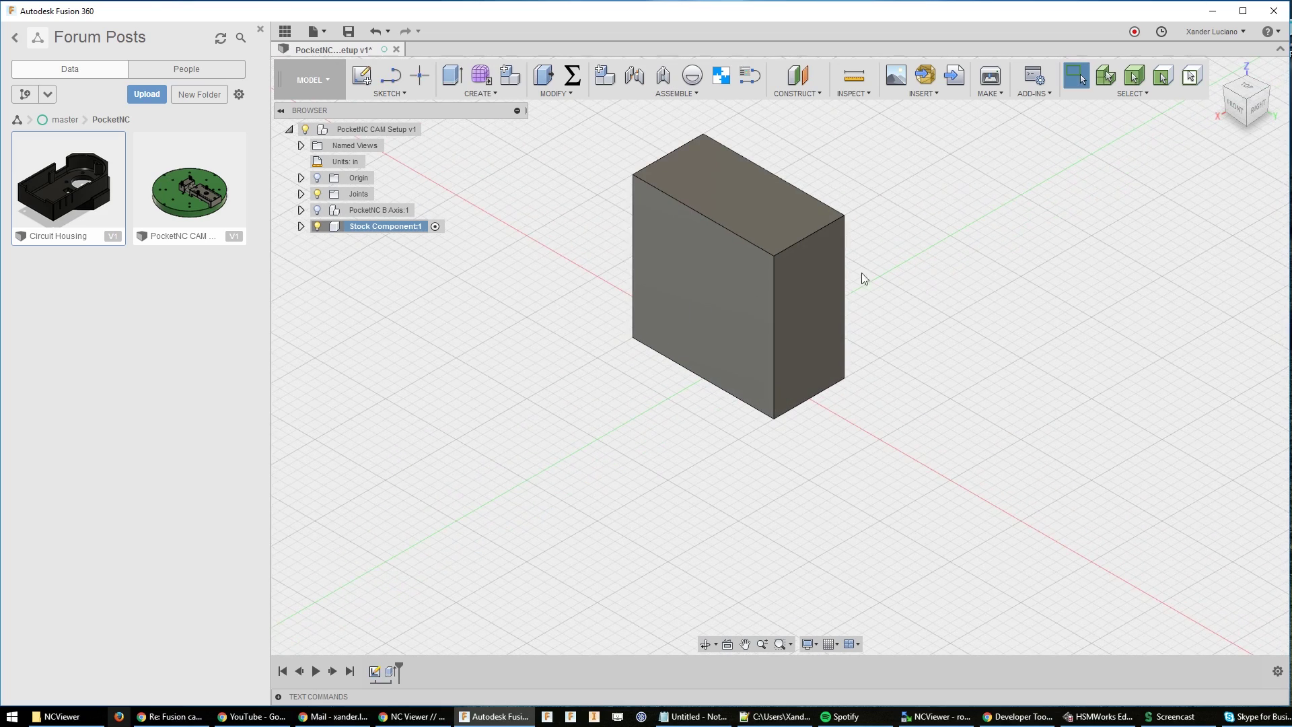
scroll(942, 471, "down", 2)
scroll(958, 485, "up", 3)
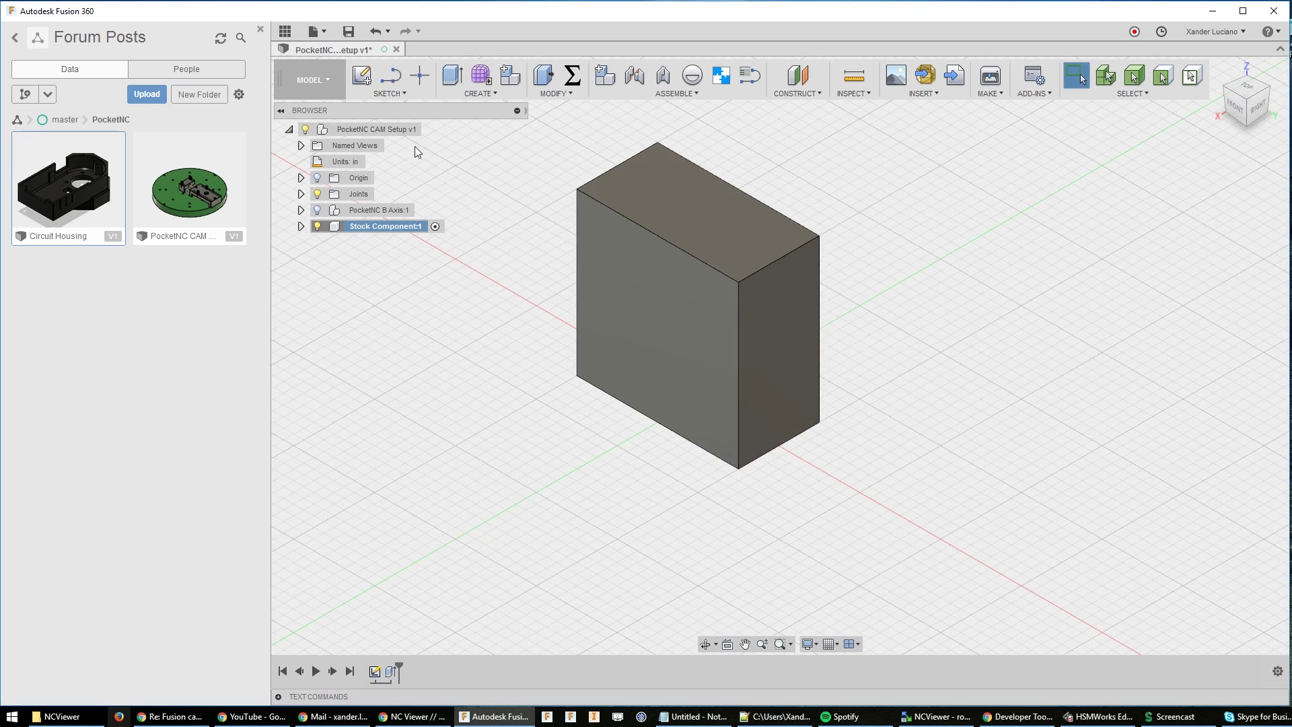
Activate the top-level assembly and show all components to bring back the fixture
left_click(431, 130)
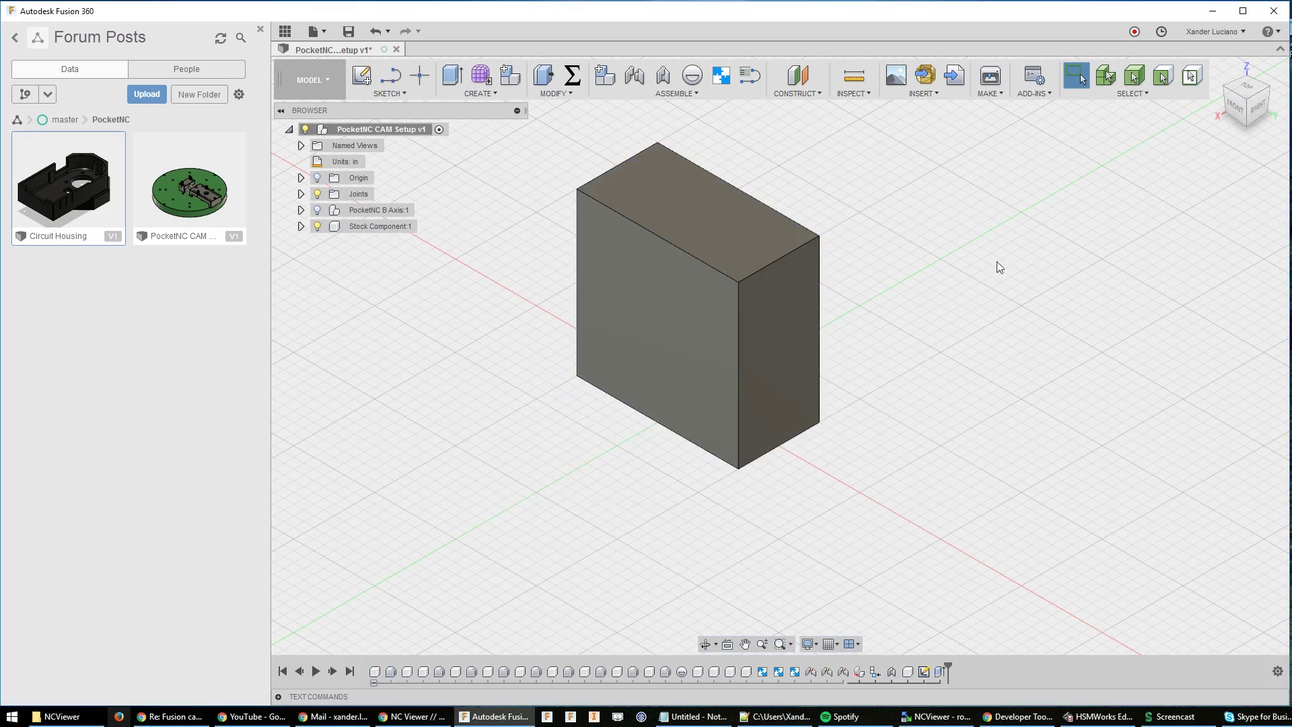
right_click(361, 227)
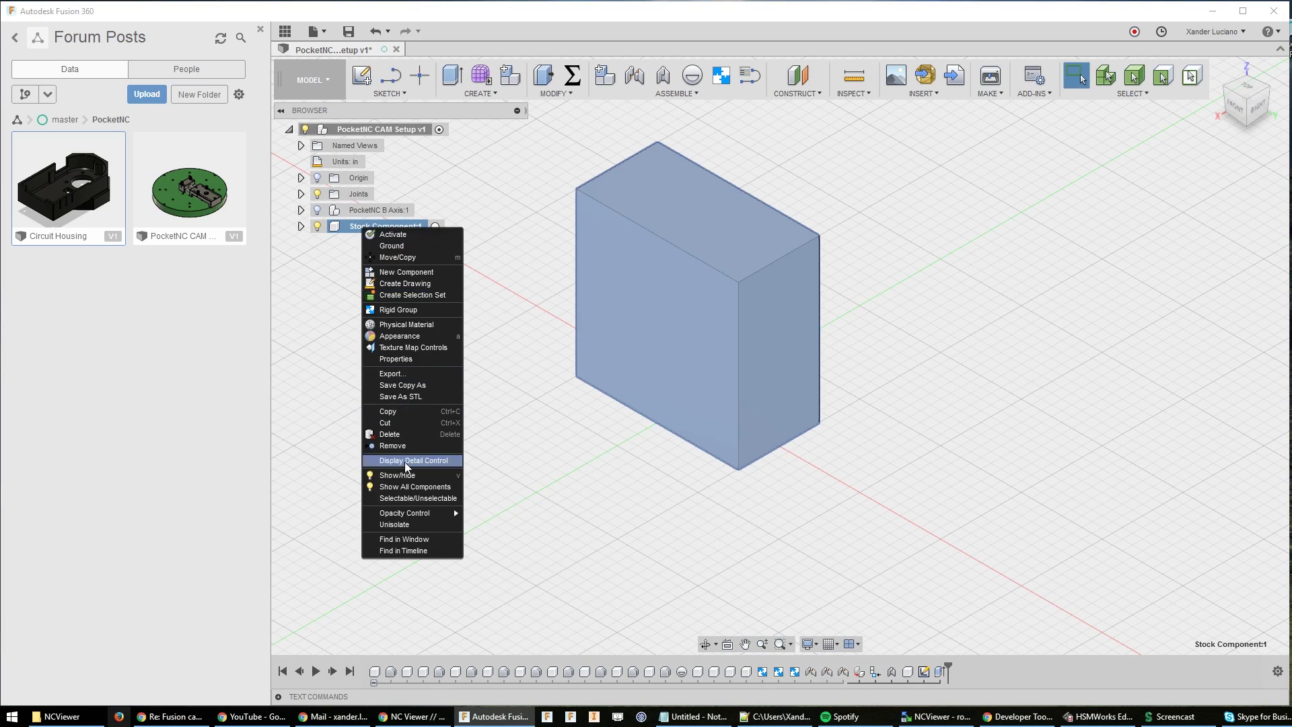
left_click(394, 523)
mouse_move(950, 296)
middle_mouse_down("shift")
mouse_move(923, 305)
mouse_move(978, 291)
mouse_move(956, 307)
middle_mouse_up("shift")
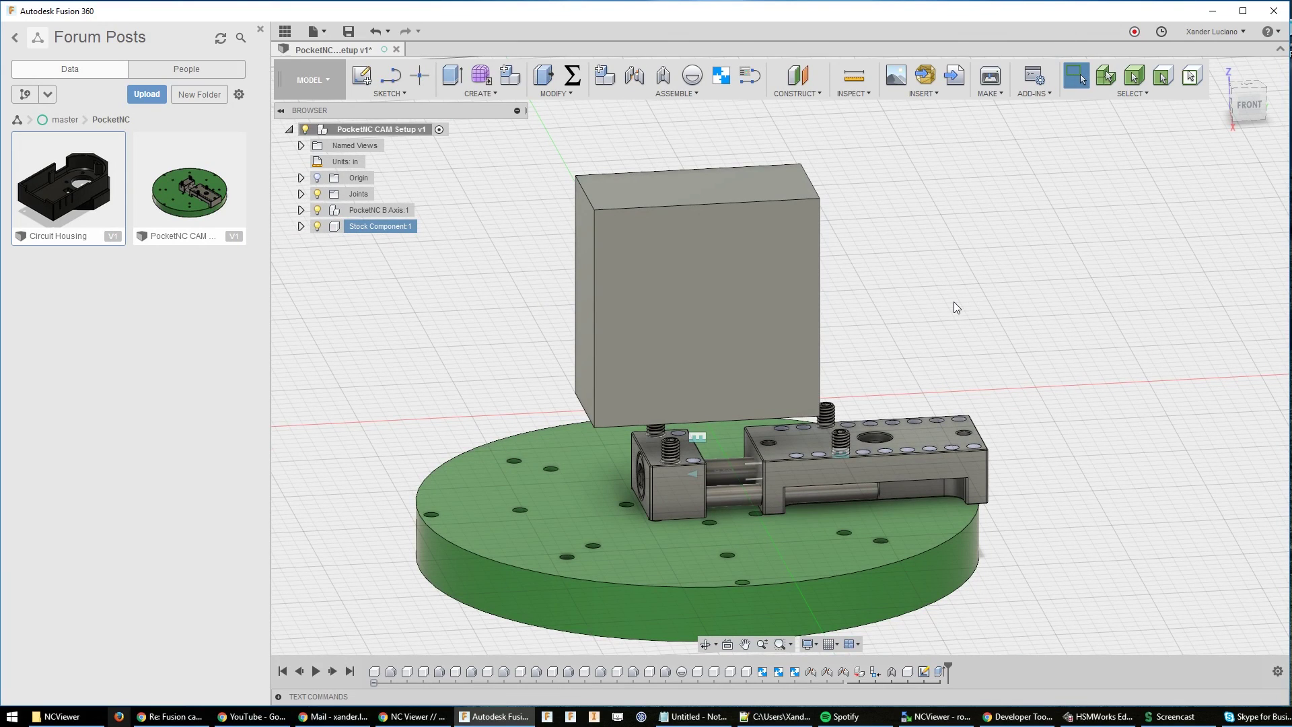
middle_click_drag(960, 285, 929, 300, "shift")
Align the stock block's bottom face onto the vise's top face
type("s")
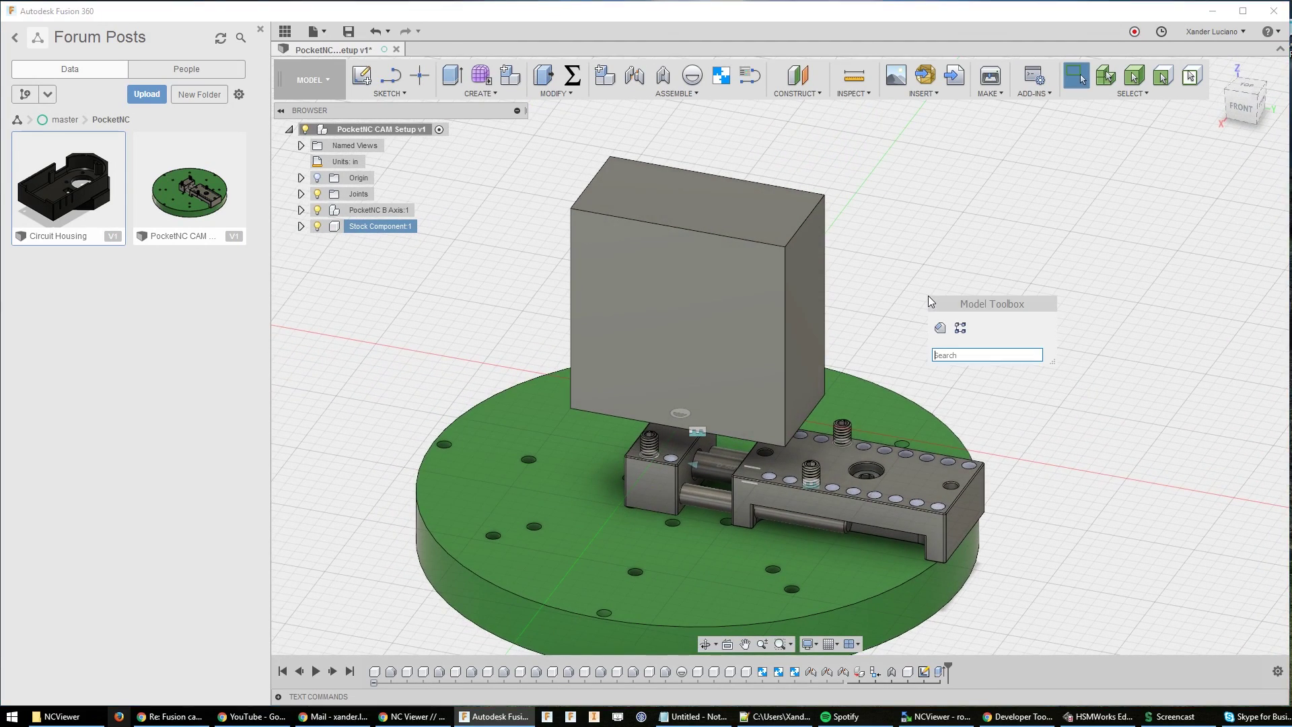
type("al")
key("Return")
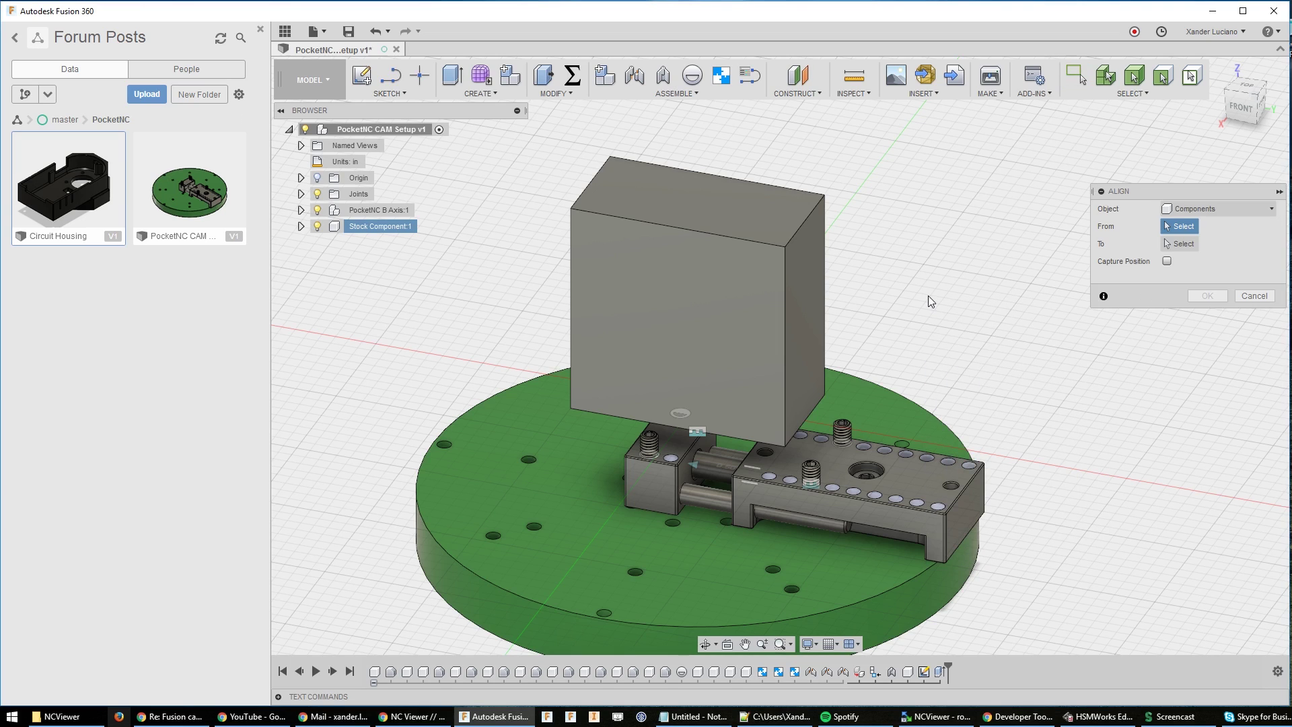
middle_click_drag(896, 285, 868, 282, "shift")
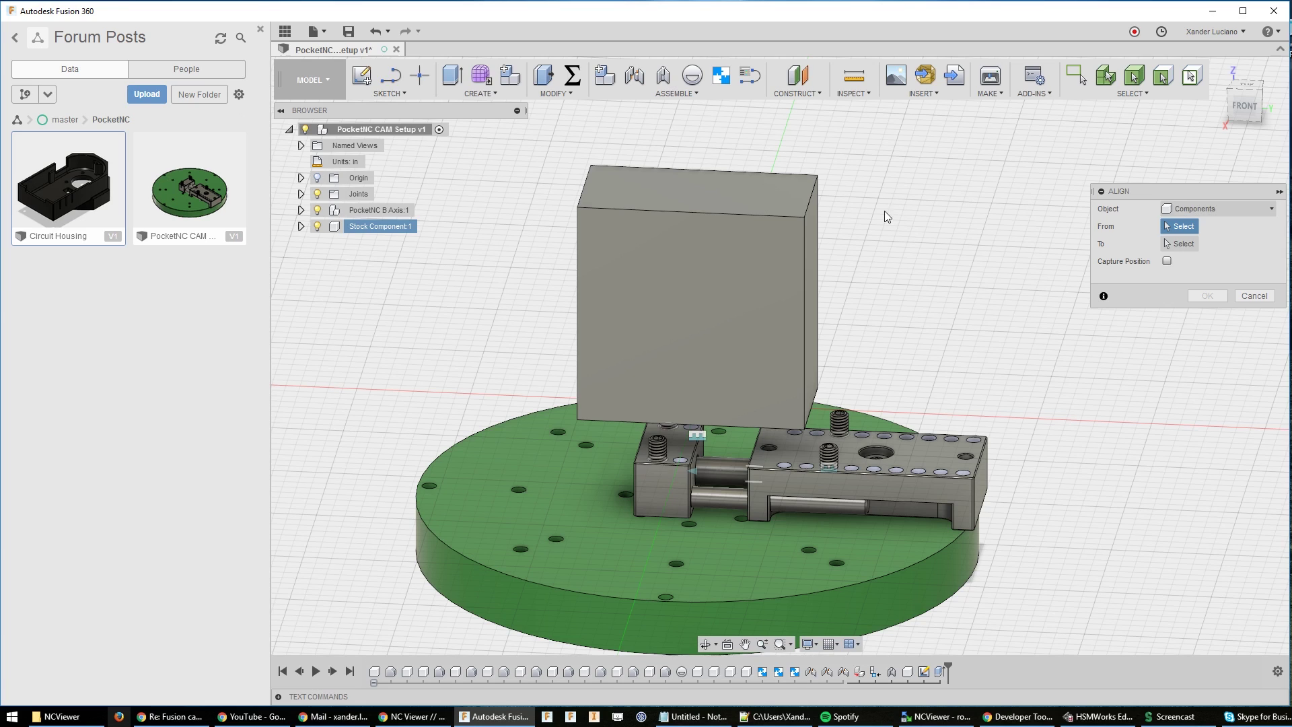
middle_click_drag(883, 467, 902, 415, "shift")
scroll(793, 435, "up", 5)
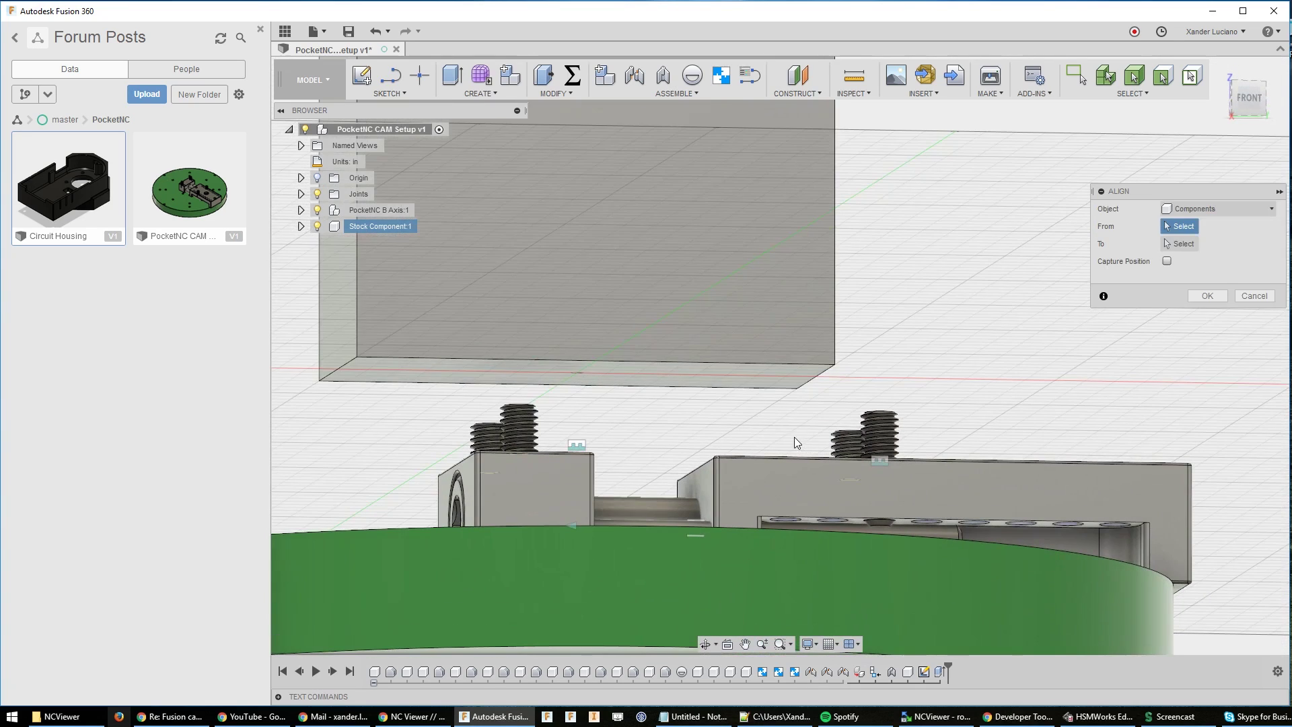
left_click(759, 377)
middle_click_drag(984, 345, 981, 416, "shift")
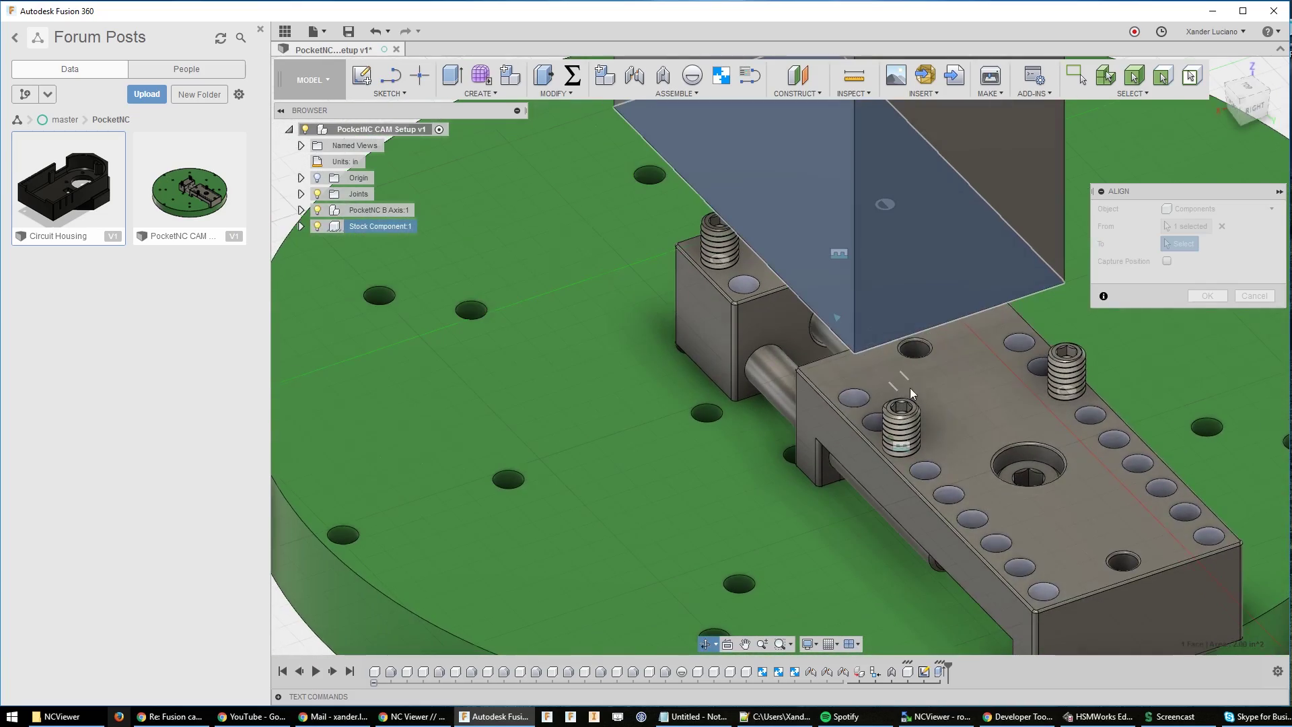
left_click(981, 416)
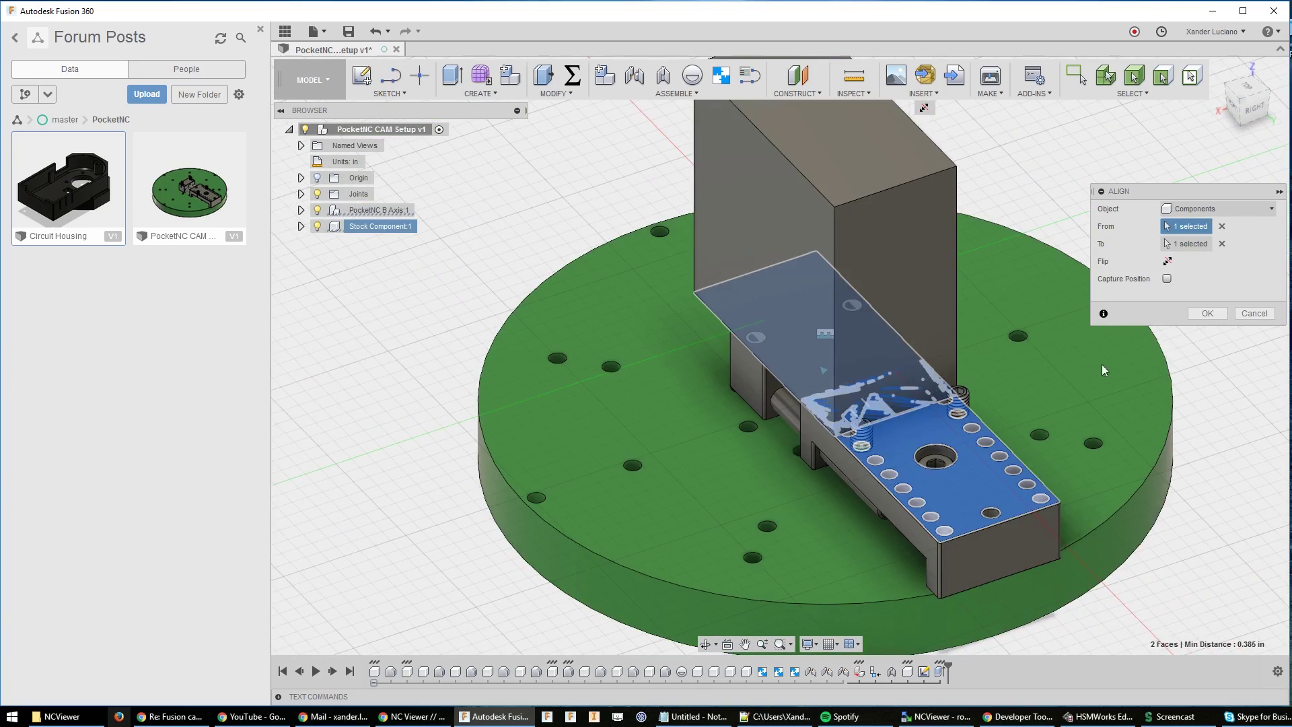
middle_click_drag(1101, 364, 1094, 411, "shift")
middle_click_drag(862, 424, 877, 465, "shift")
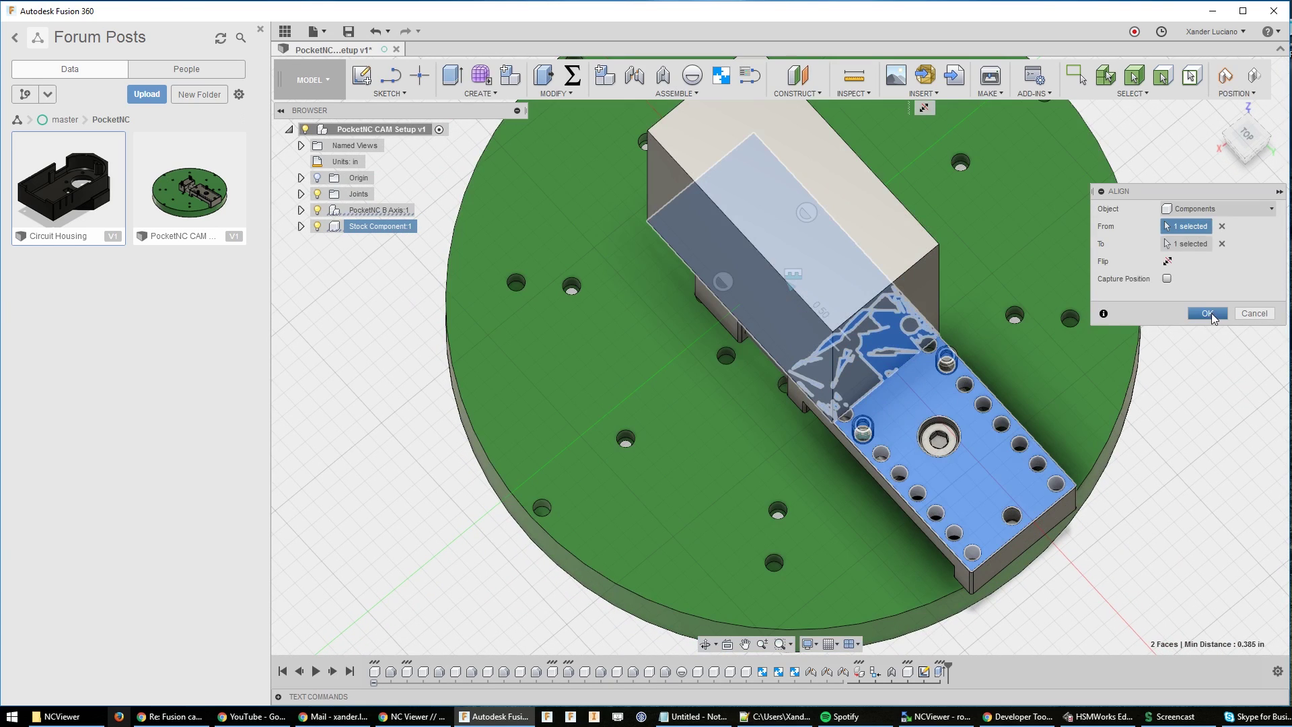
left_click(1210, 313)
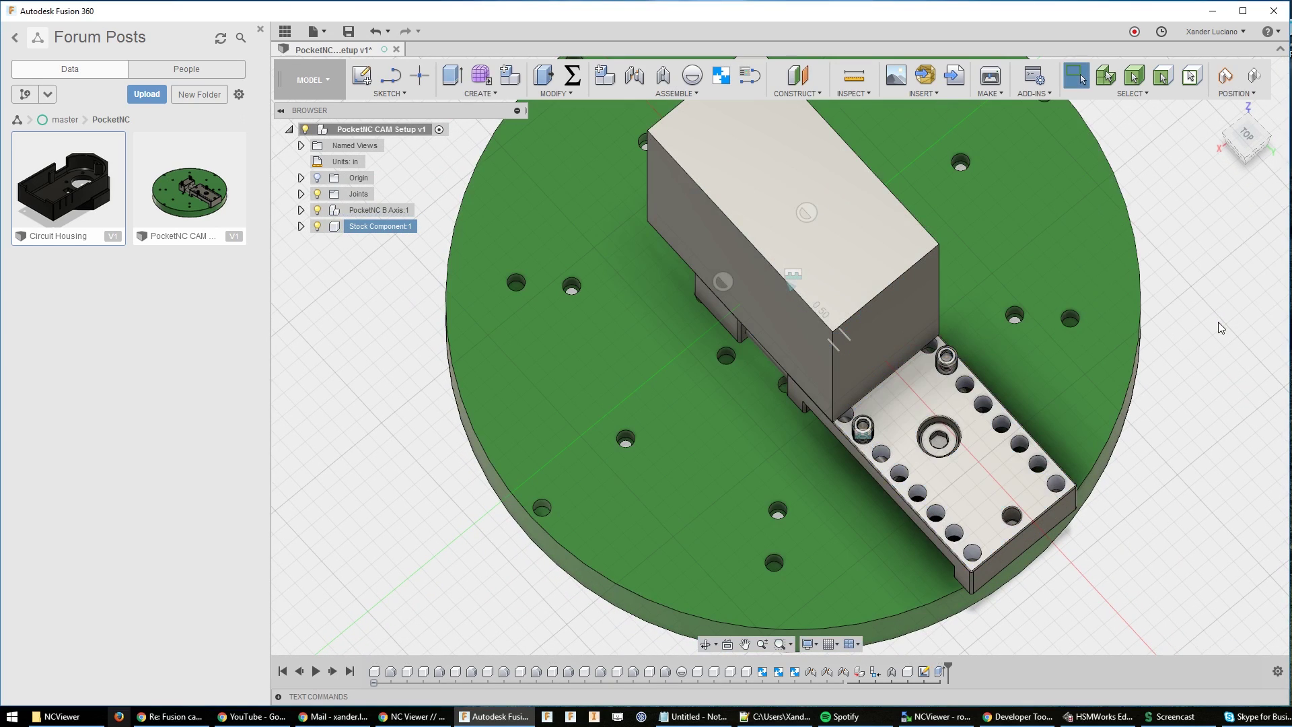
Move Stock Component 0.14 in along X with Move/Copy, working from the front view
left_click(1237, 156)
left_click(1262, 119)
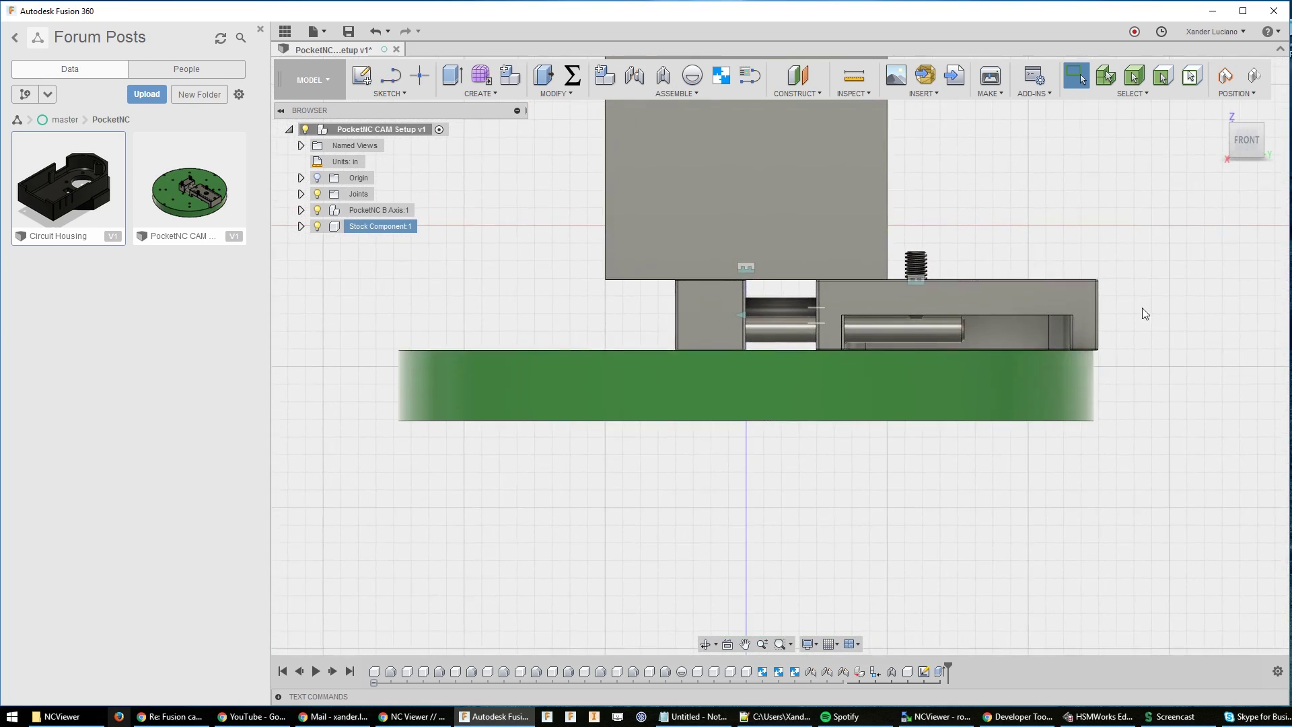
scroll(960, 211, "up", 3)
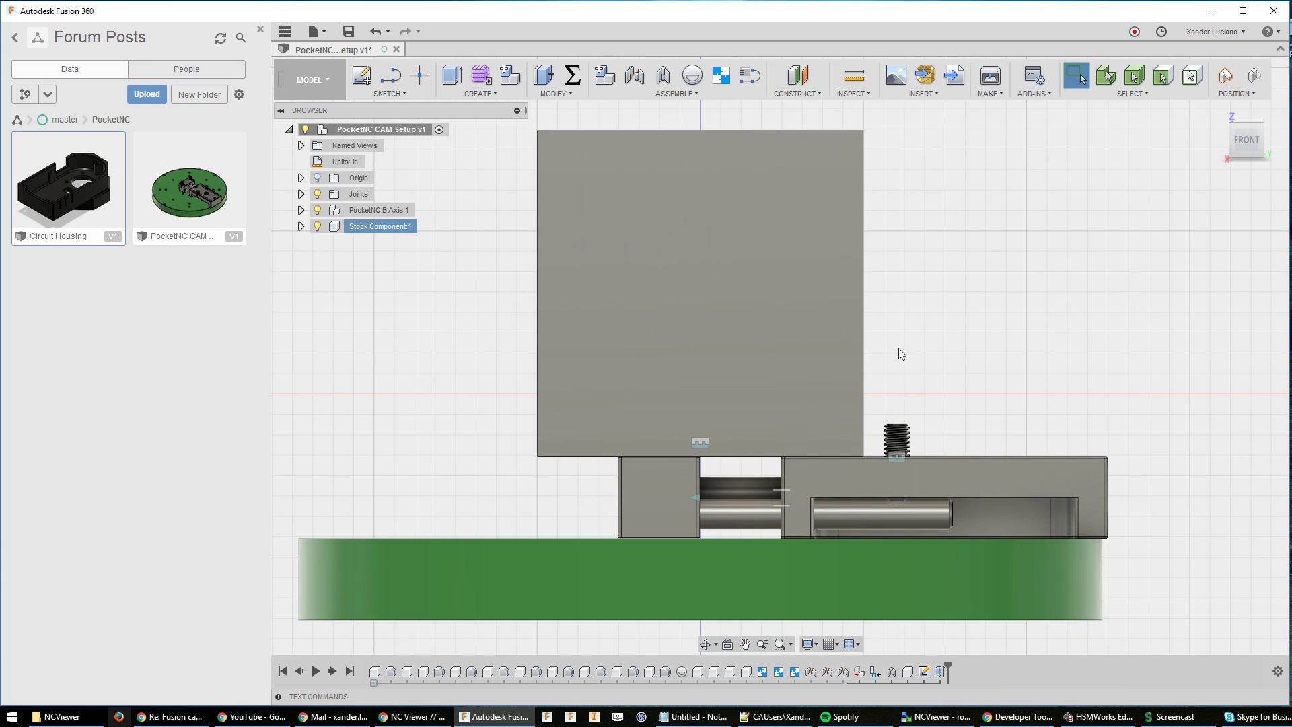
key("m")
left_click(1207, 211)
left_click(1207, 211)
scroll(1020, 312, "down", 2)
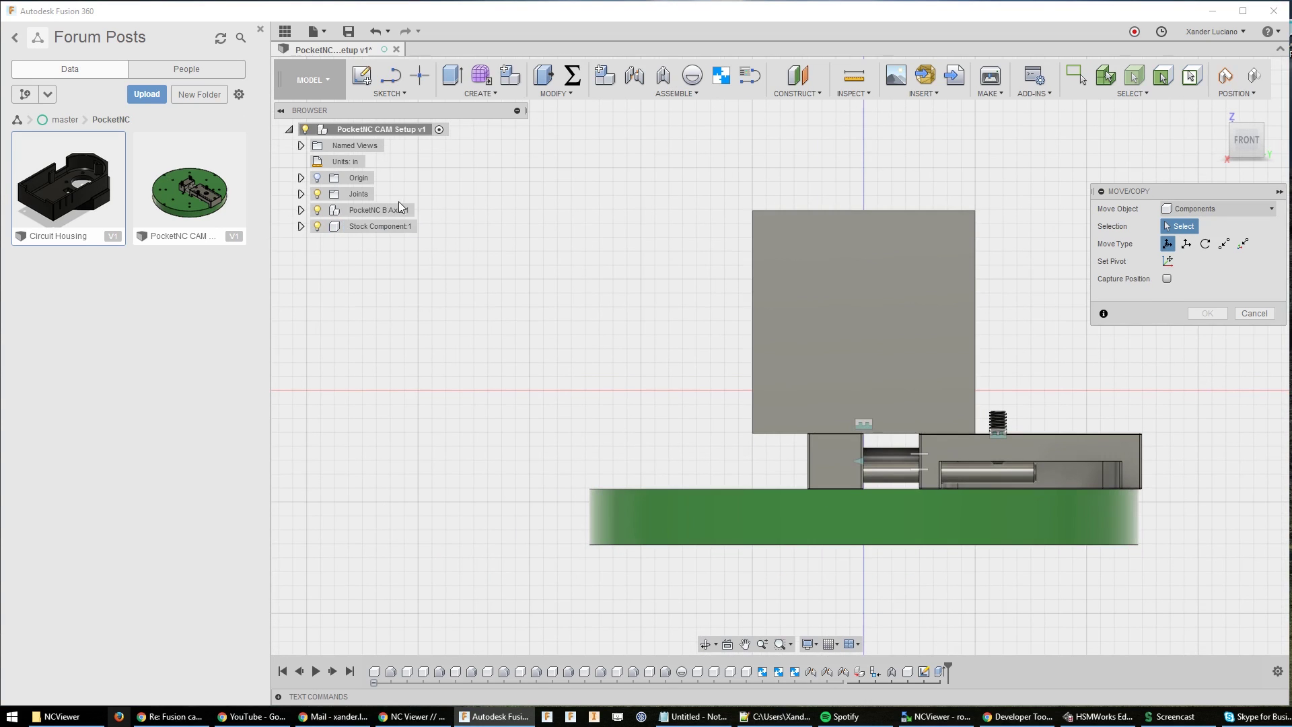
left_click(380, 226)
scroll(809, 378, "up", 3)
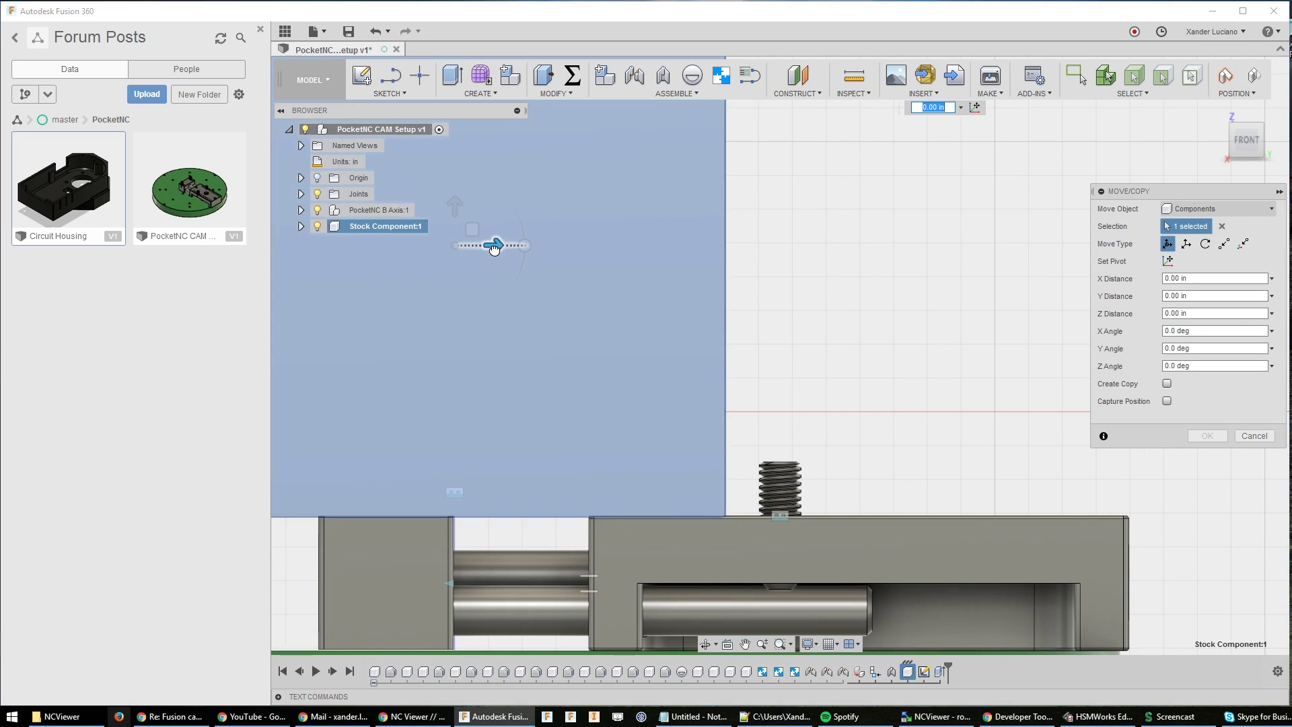
left_click_drag(497, 258, 522, 260)
type(".13")
key("BackSpace")
type("4")
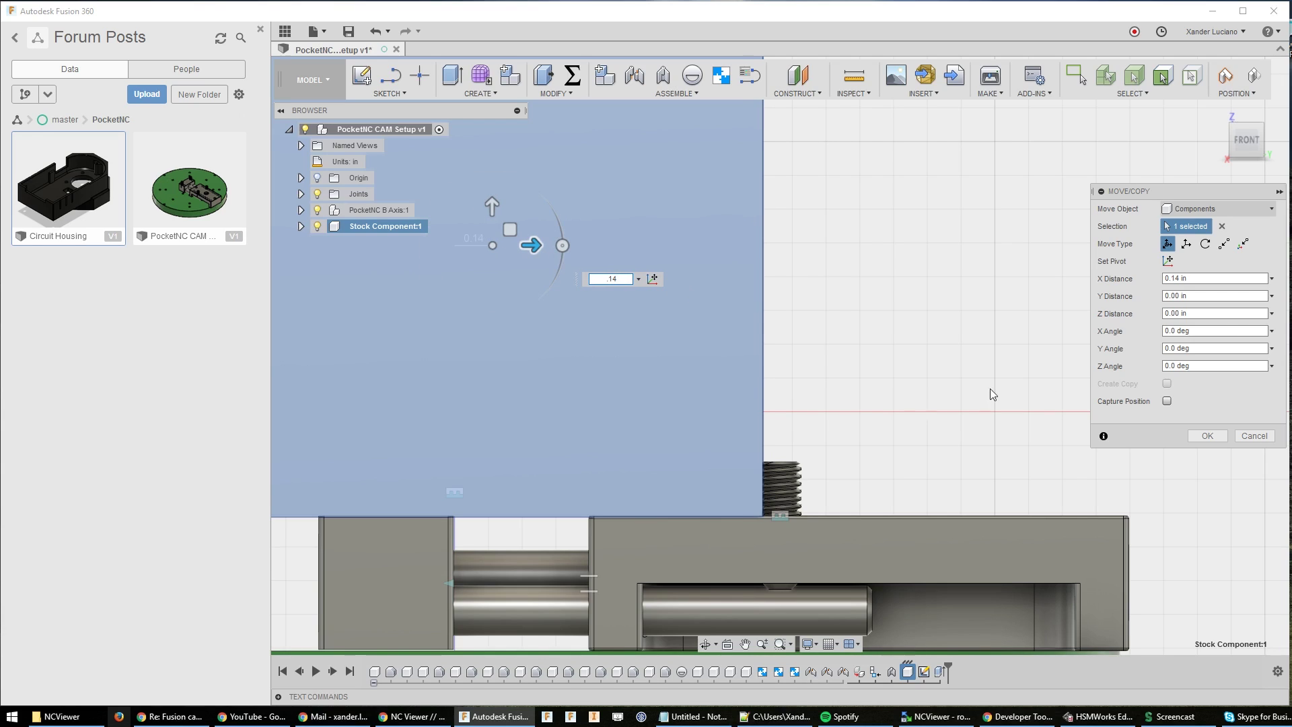
left_click(1207, 436)
Orbit back out to see the whole fixture with the shifted stock
scroll(892, 331, "down", 3)
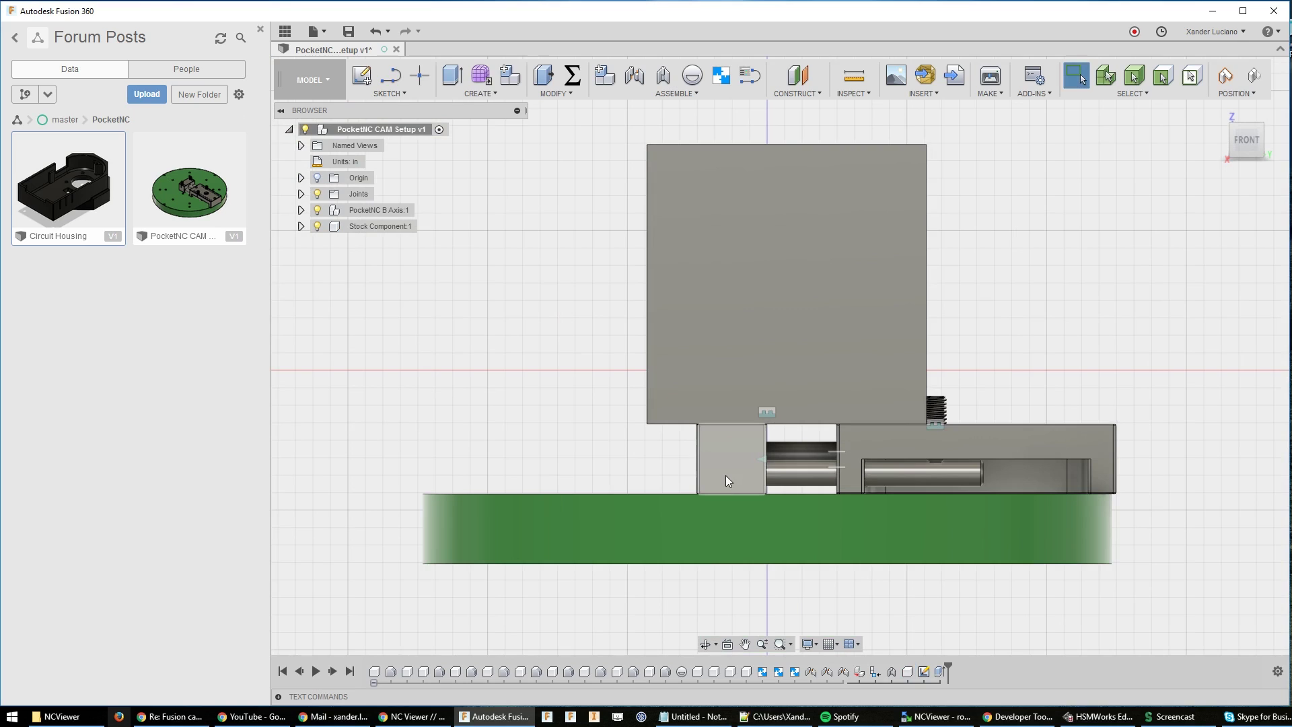
scroll(632, 464, "up", 5)
left_click_drag(712, 469, 736, 478)
scroll(807, 404, "down", 5)
middle_click_drag(832, 373, 1023, 385, "shift")
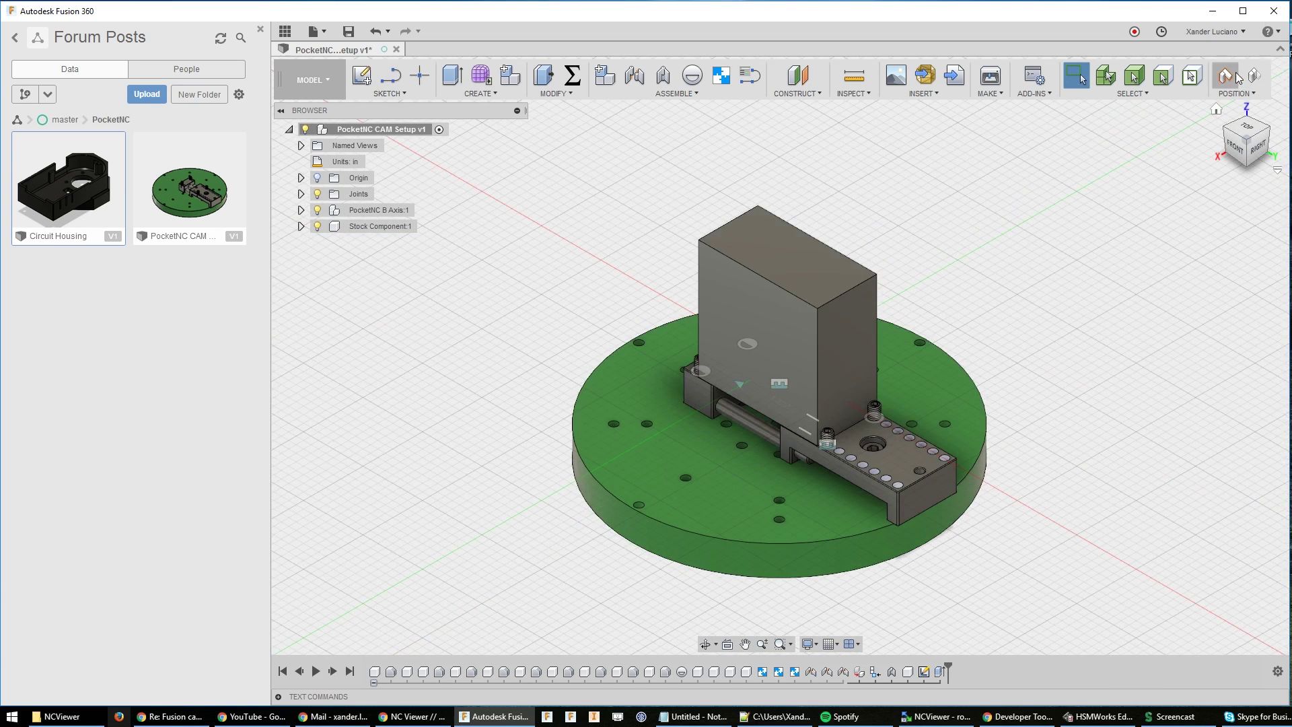
Set the stock component's opacity to 30%
right_click(355, 227)
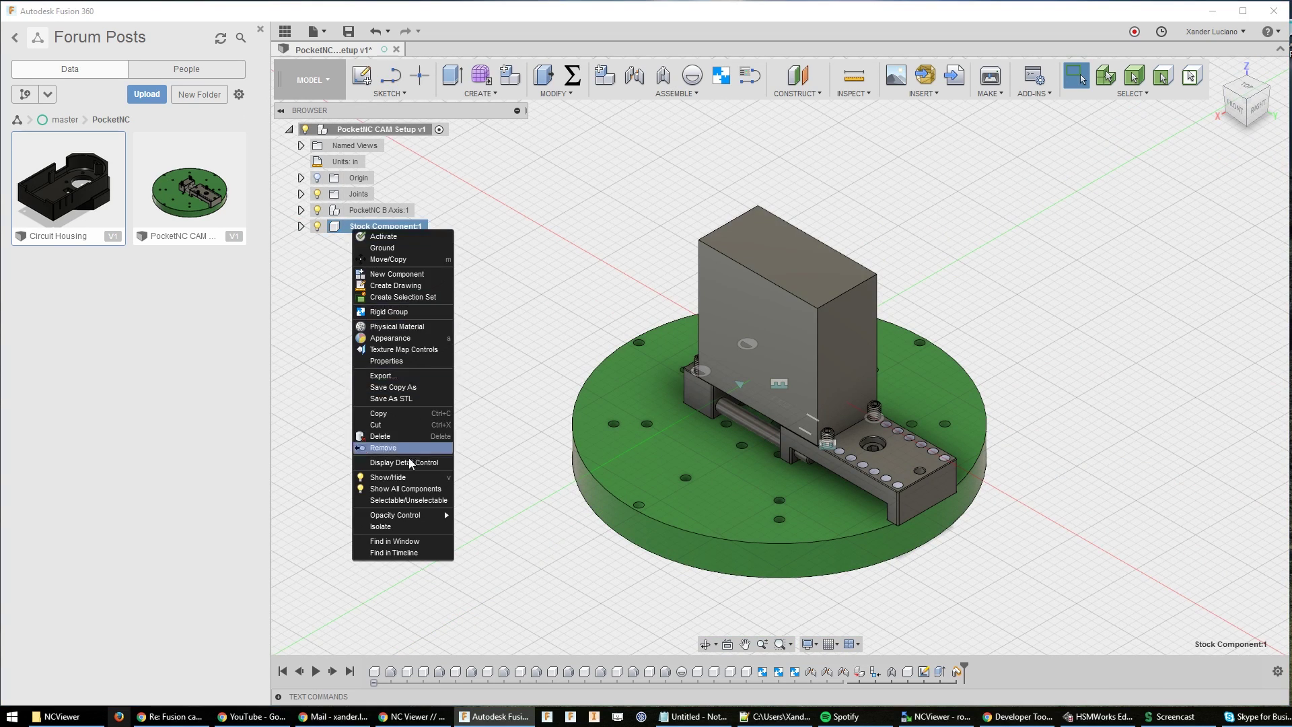
mouse_move(405, 514)
left_click(516, 557)
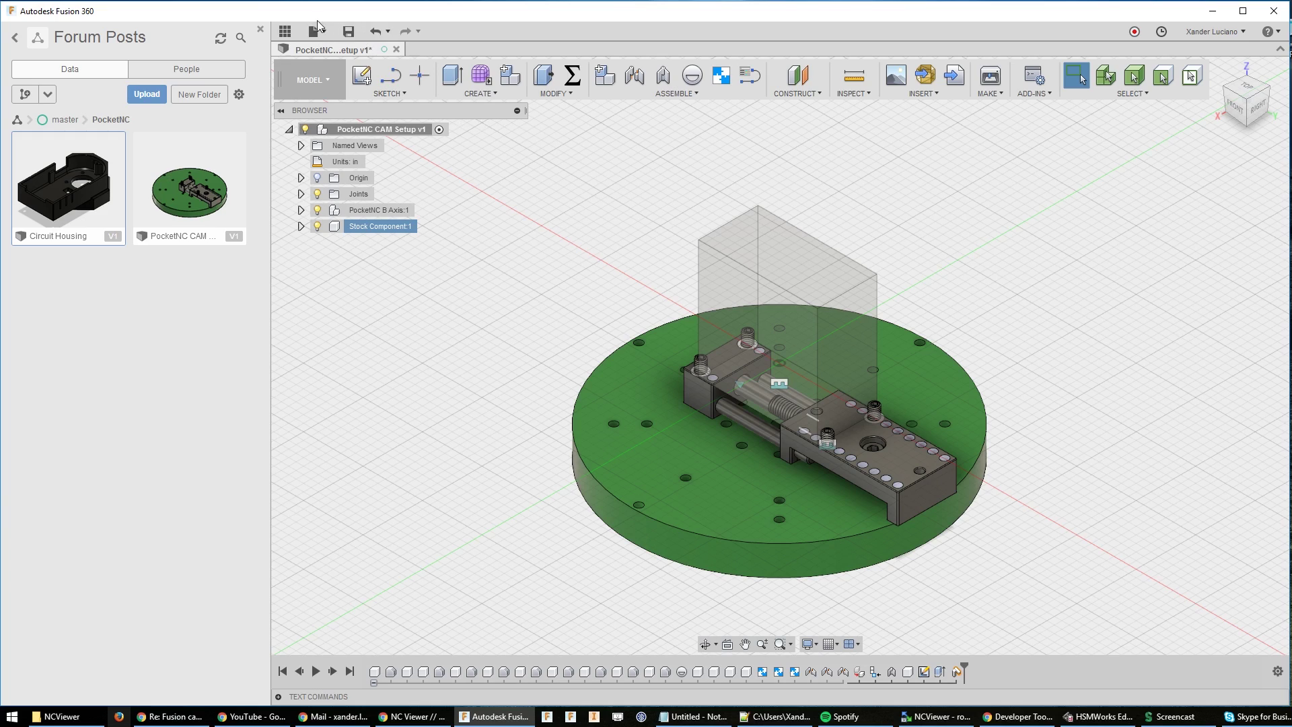
Save a new version of the design with the description 'Added Stock'
left_click(348, 32)
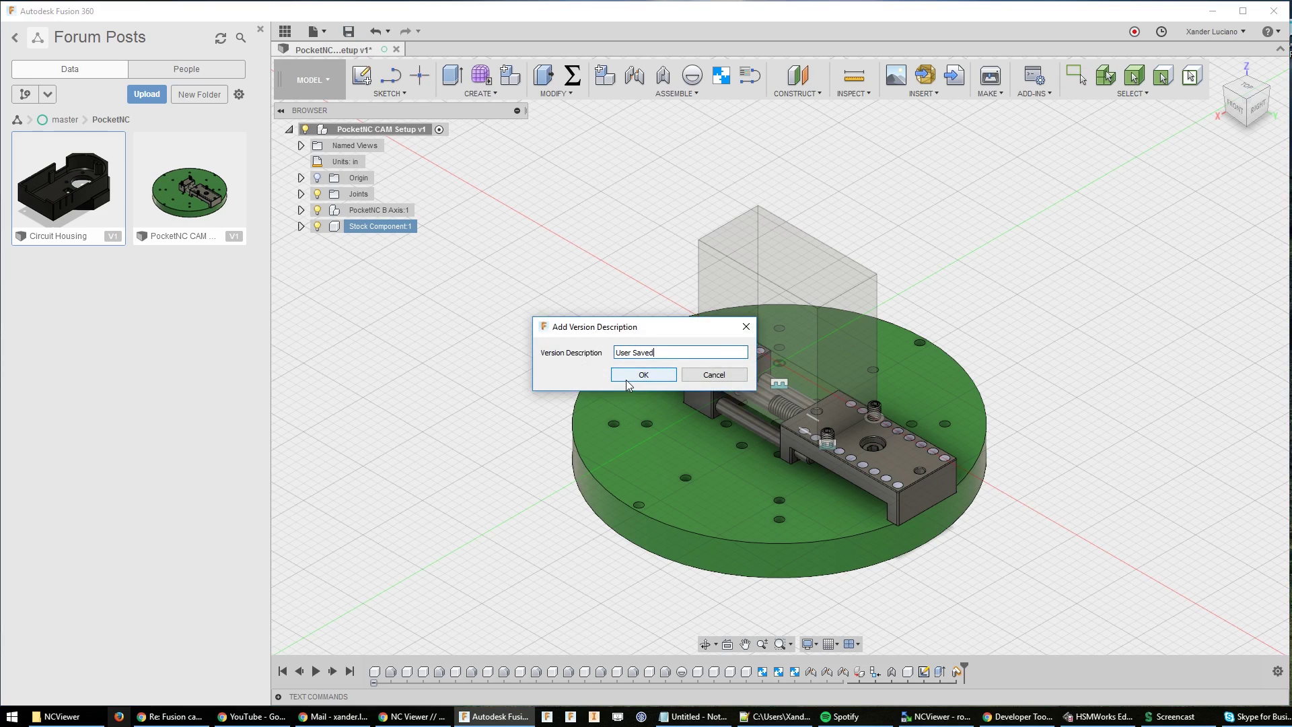
key("ctrl+a")
type("Added Stock")
left_click(626, 381)
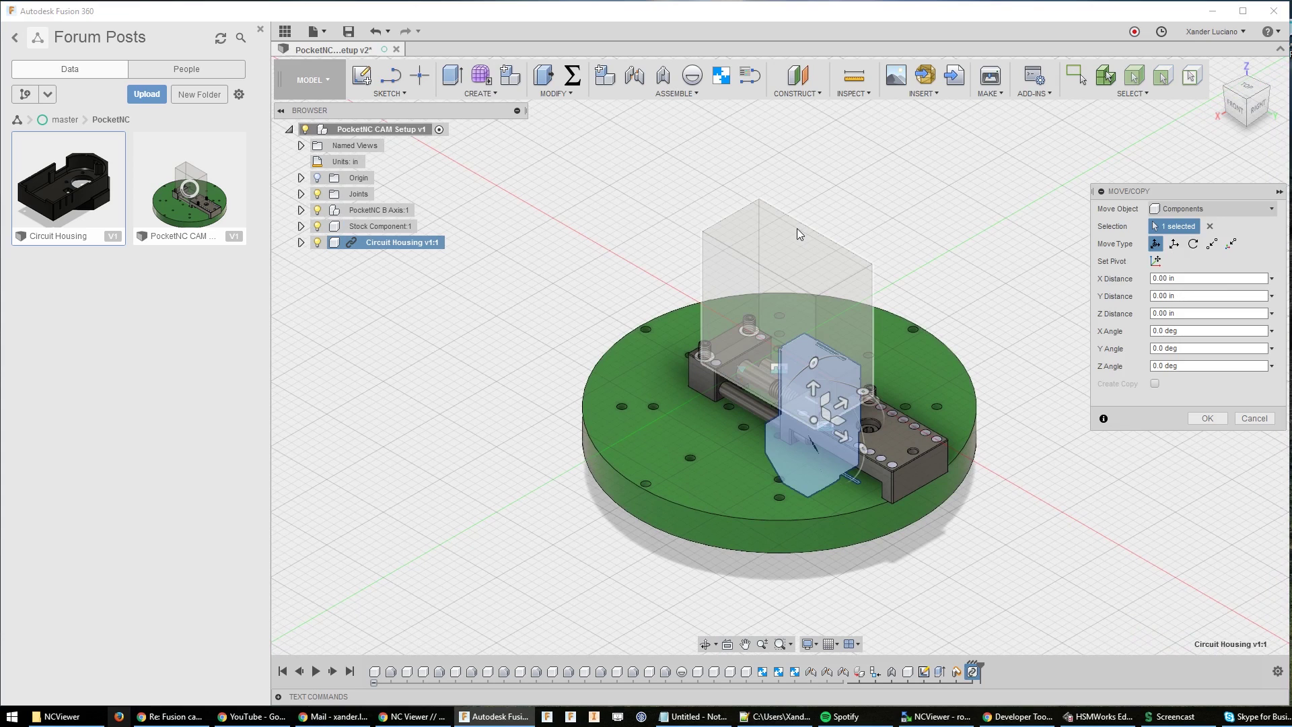
Raise the circuit housing 1.80 in, rotate it 90° about Y, and shift it 0.10 in along Y into the stock
left_click(1240, 109)
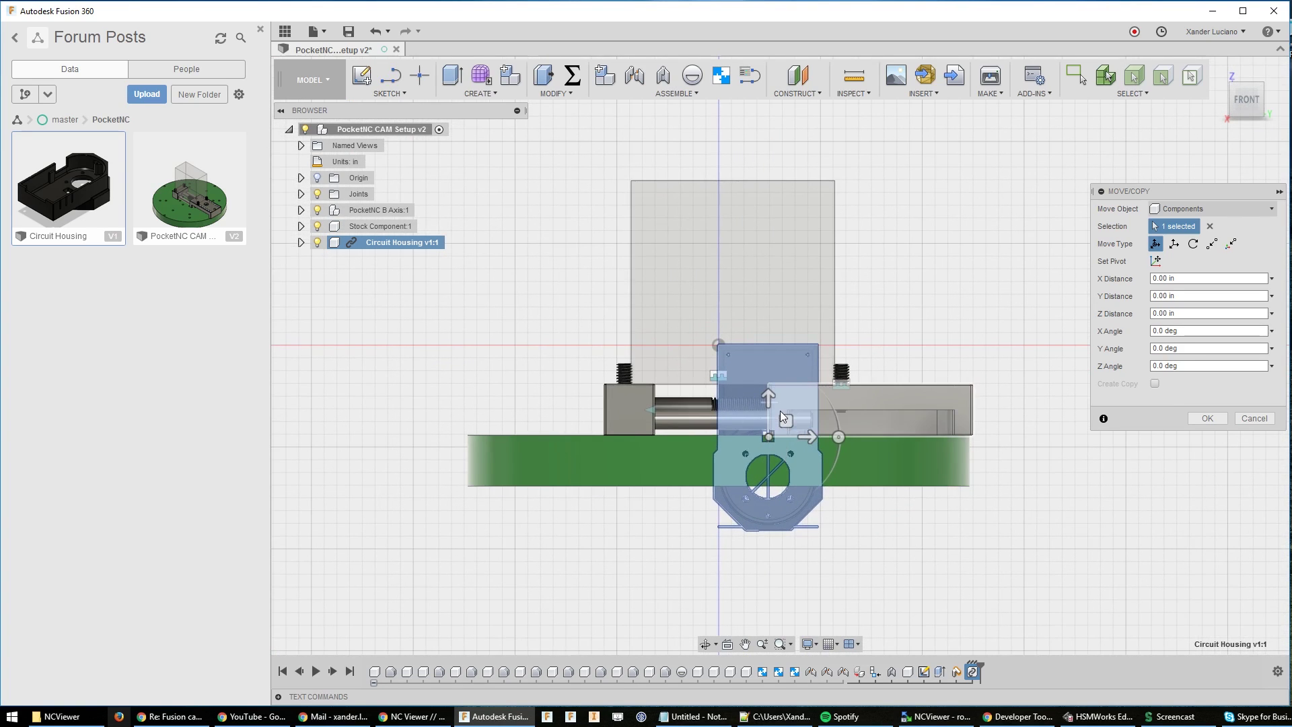
left_click_drag(769, 401, 784, 218)
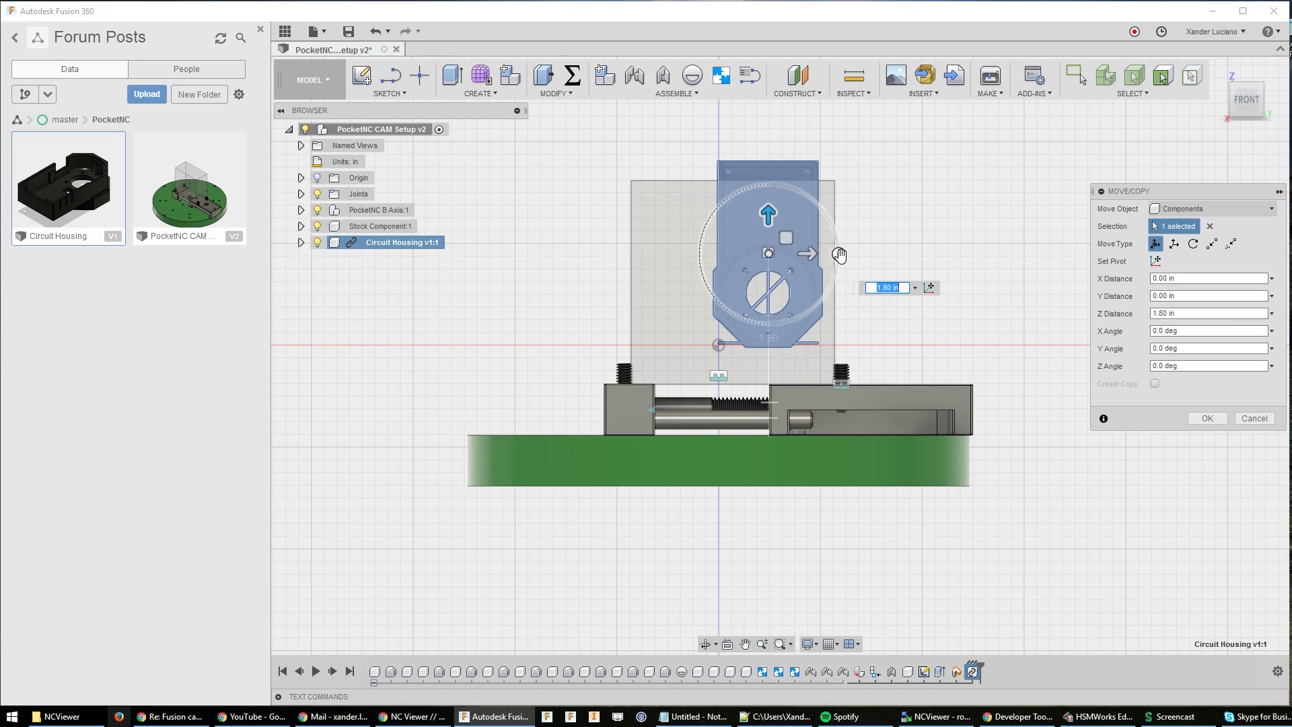
left_click_drag(839, 253, 767, 325)
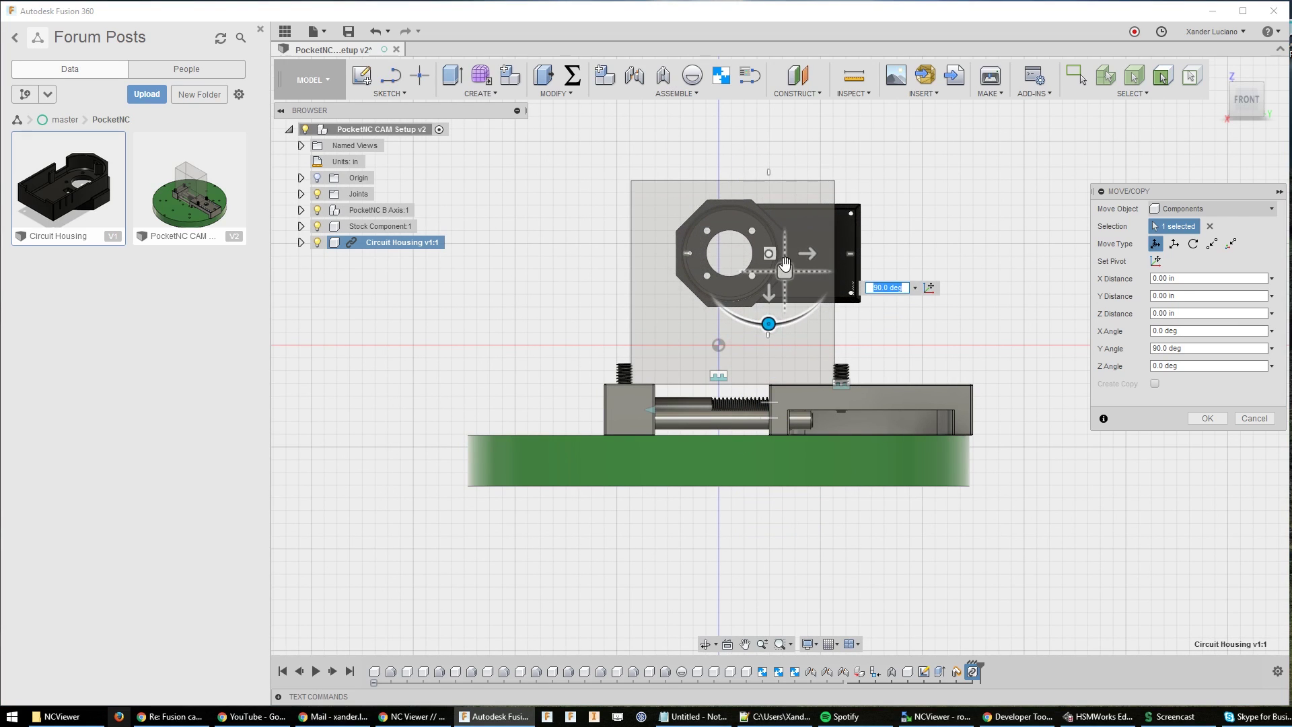
scroll(803, 256, "up", 5)
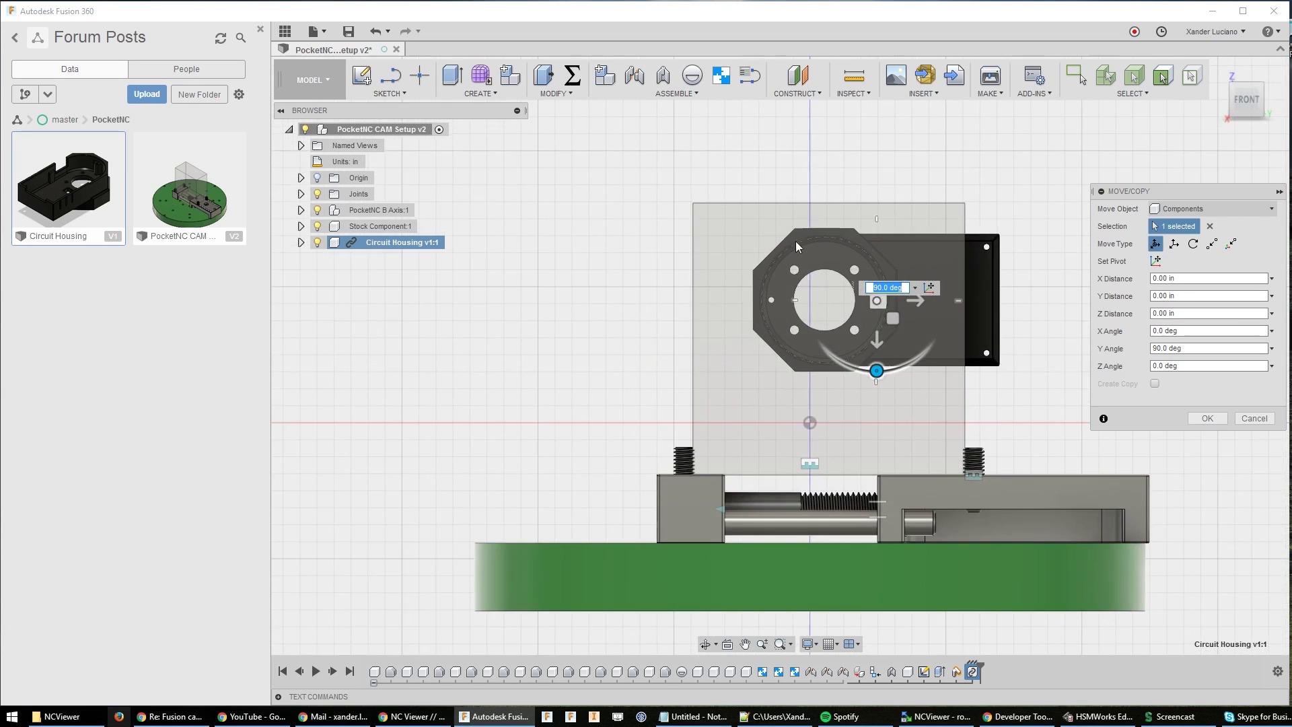
left_click_drag(874, 305, 808, 311)
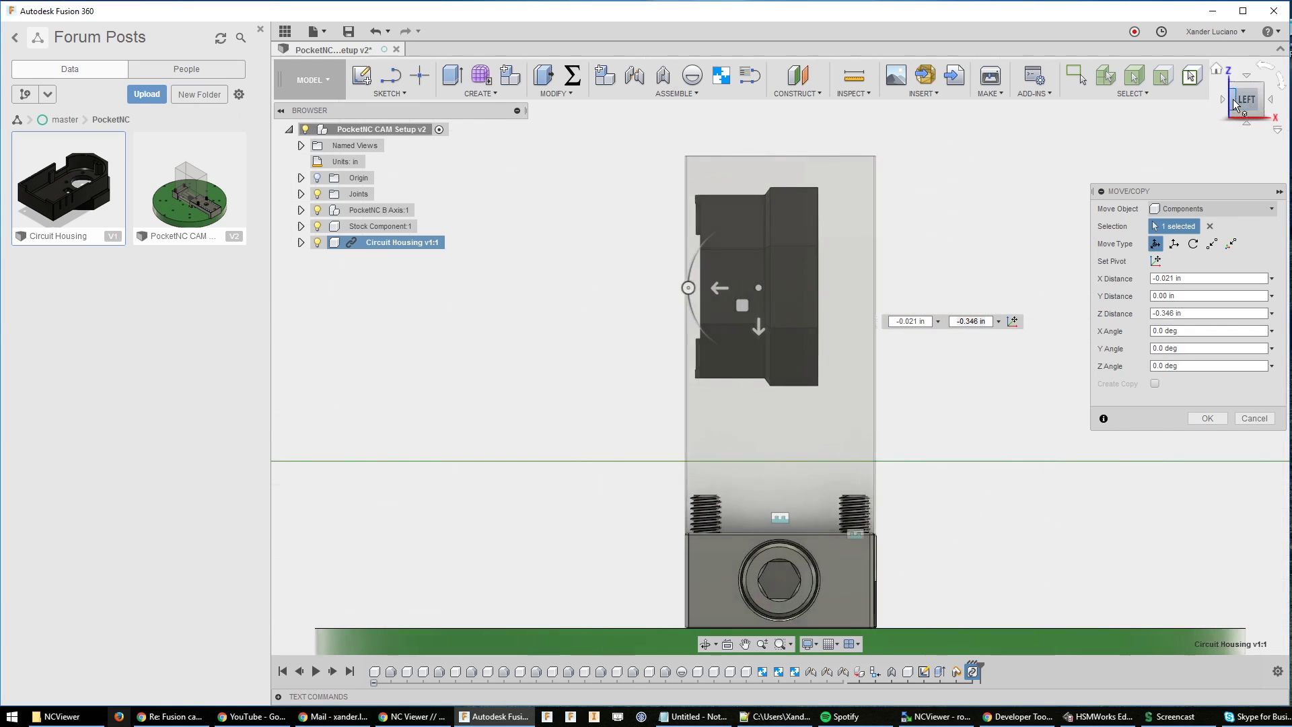
left_click(1236, 104)
left_click_drag(722, 291, 741, 289)
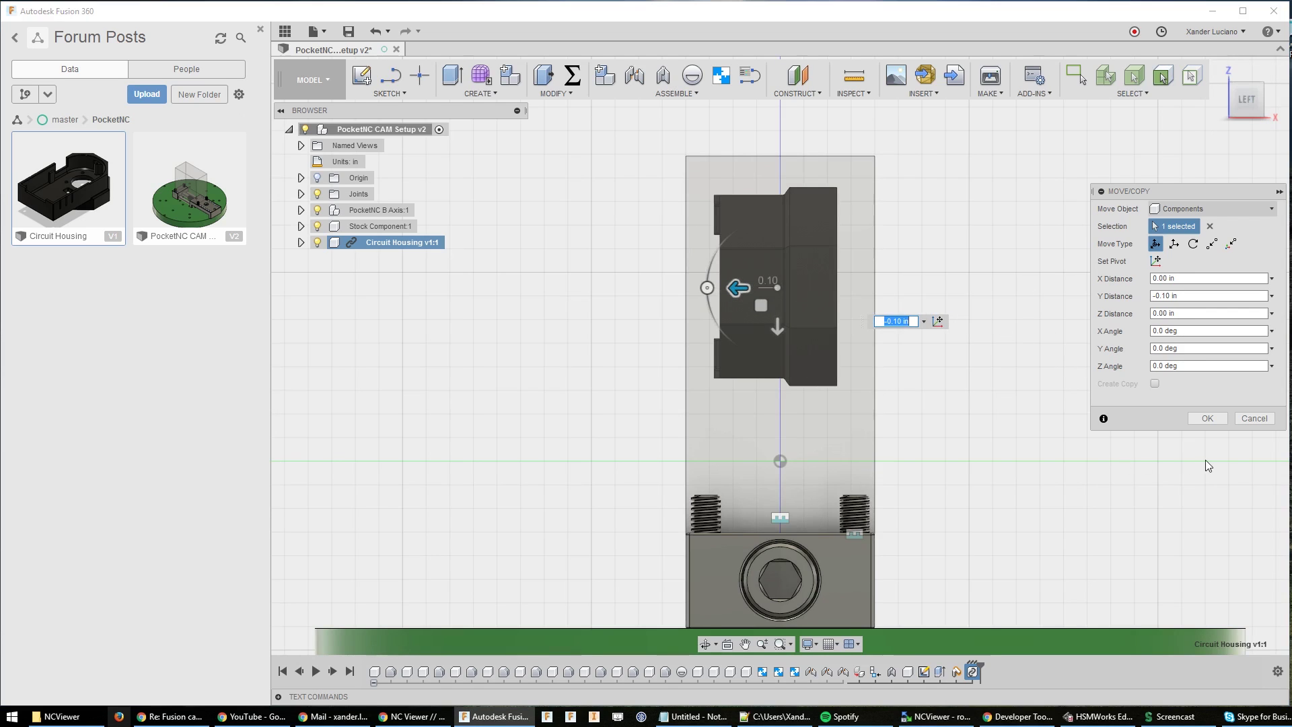
left_click(1206, 417)
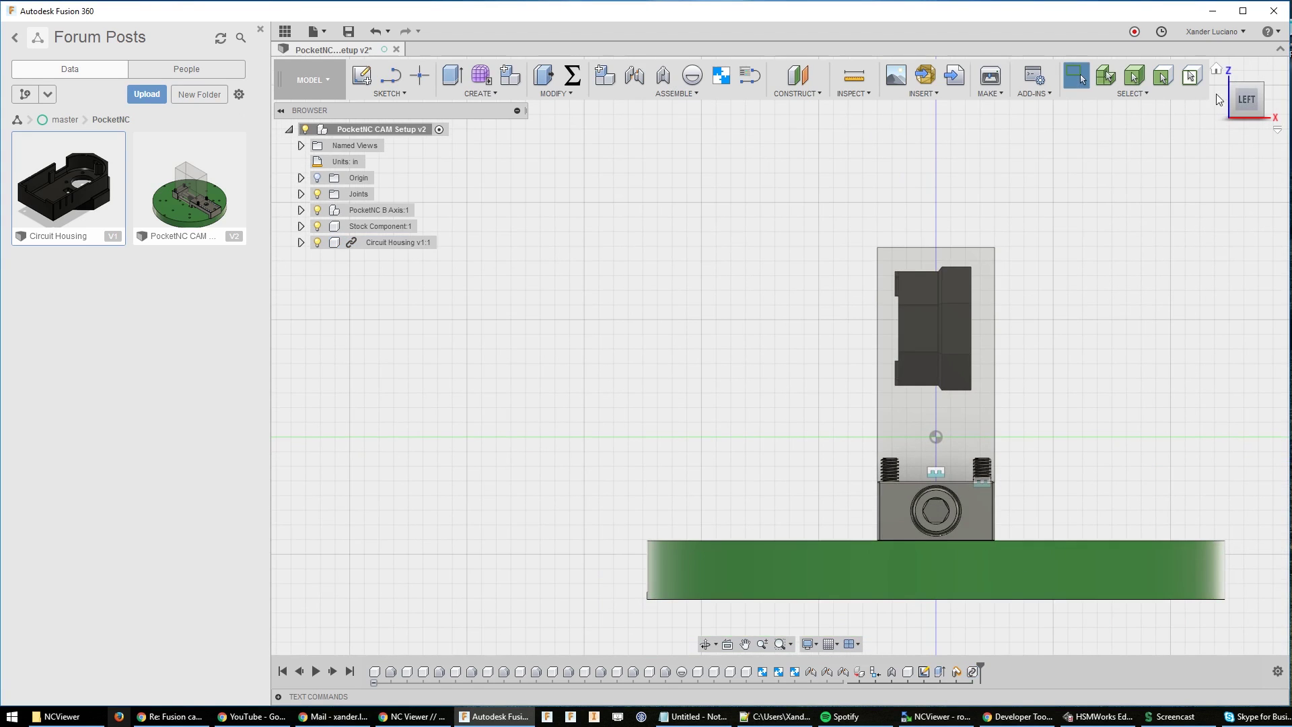
left_click(1215, 70)
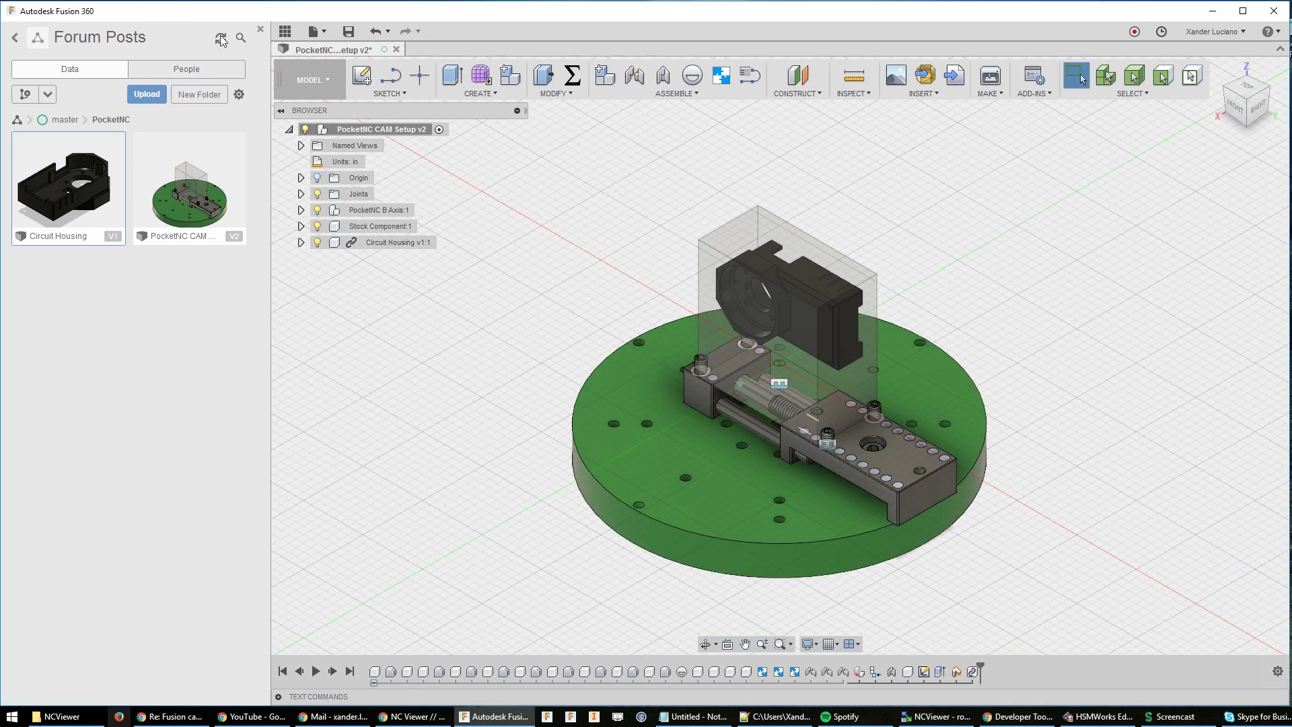
left_click(261, 29)
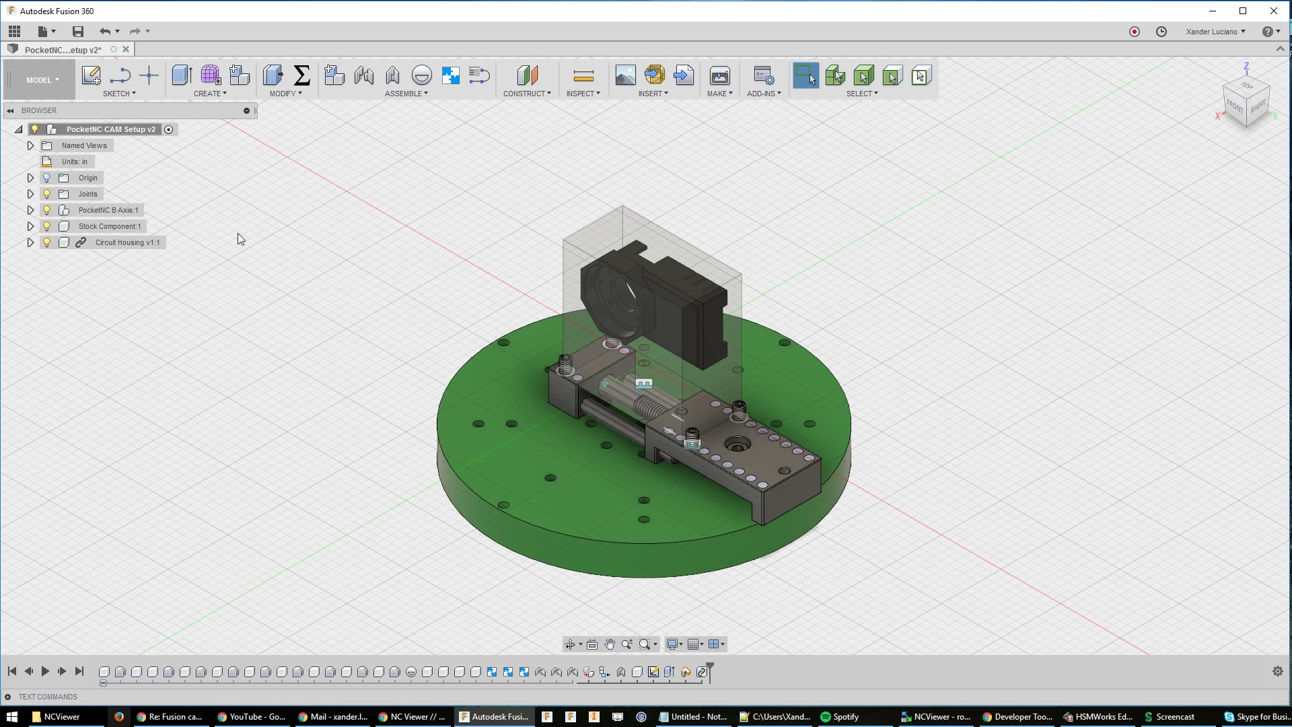
Break the Circuit Housing's link to its source design, then cancel the Export dialog
right_click(123, 241)
left_click(199, 405)
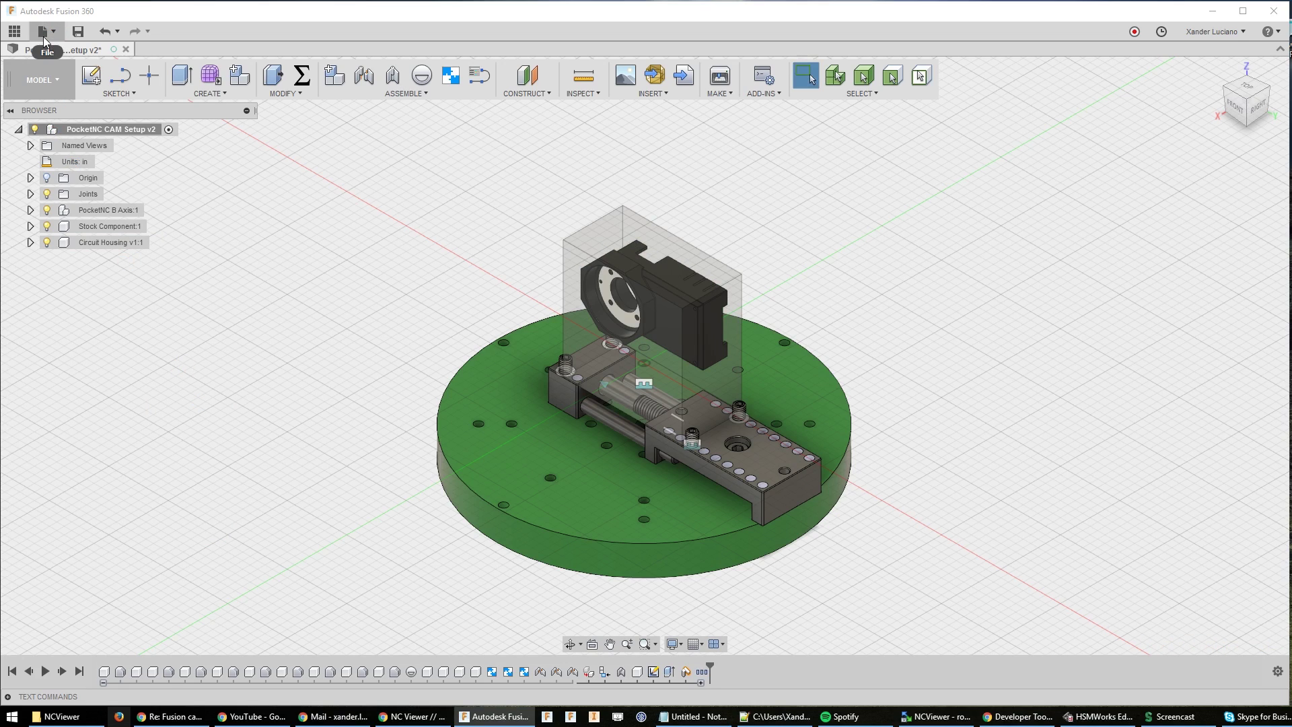
left_click(45, 32)
left_click(80, 186)
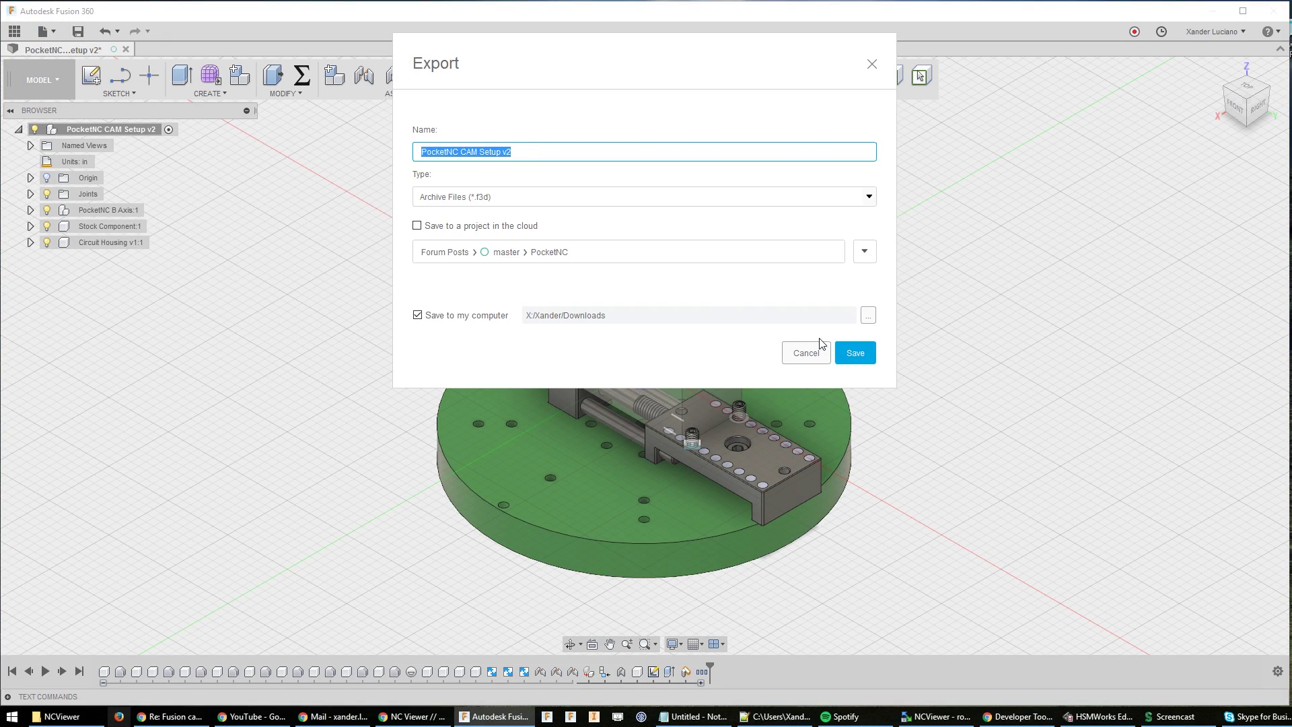
left_click(817, 353)
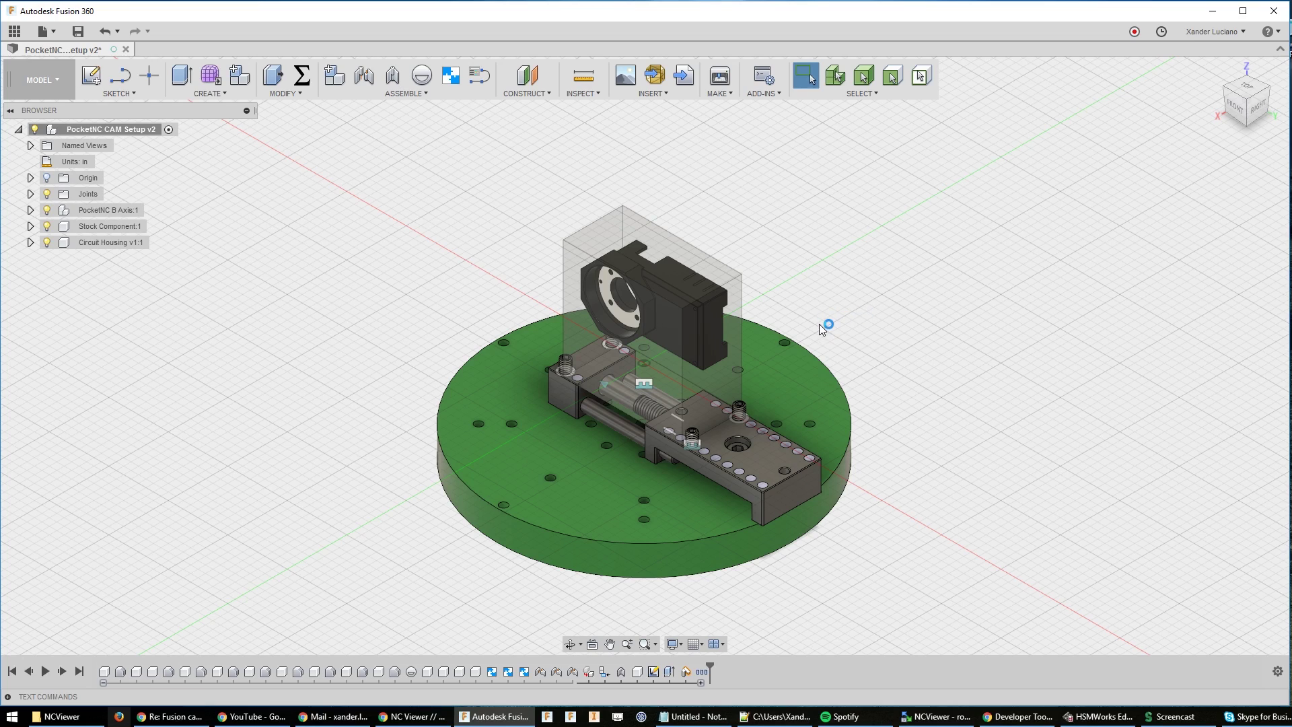
In the CAM workspace, start a setup with no model bodies and Z axis/plane & X axis orientation
left_click(44, 81)
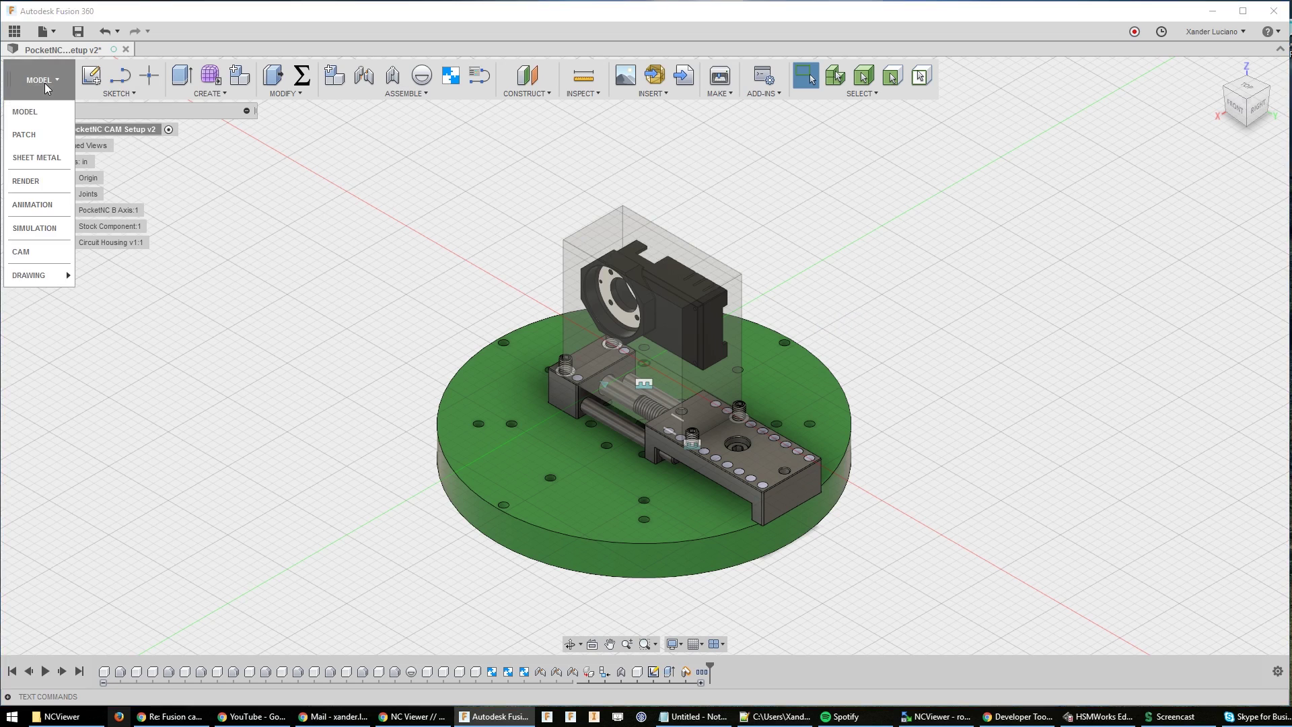
left_click(45, 250)
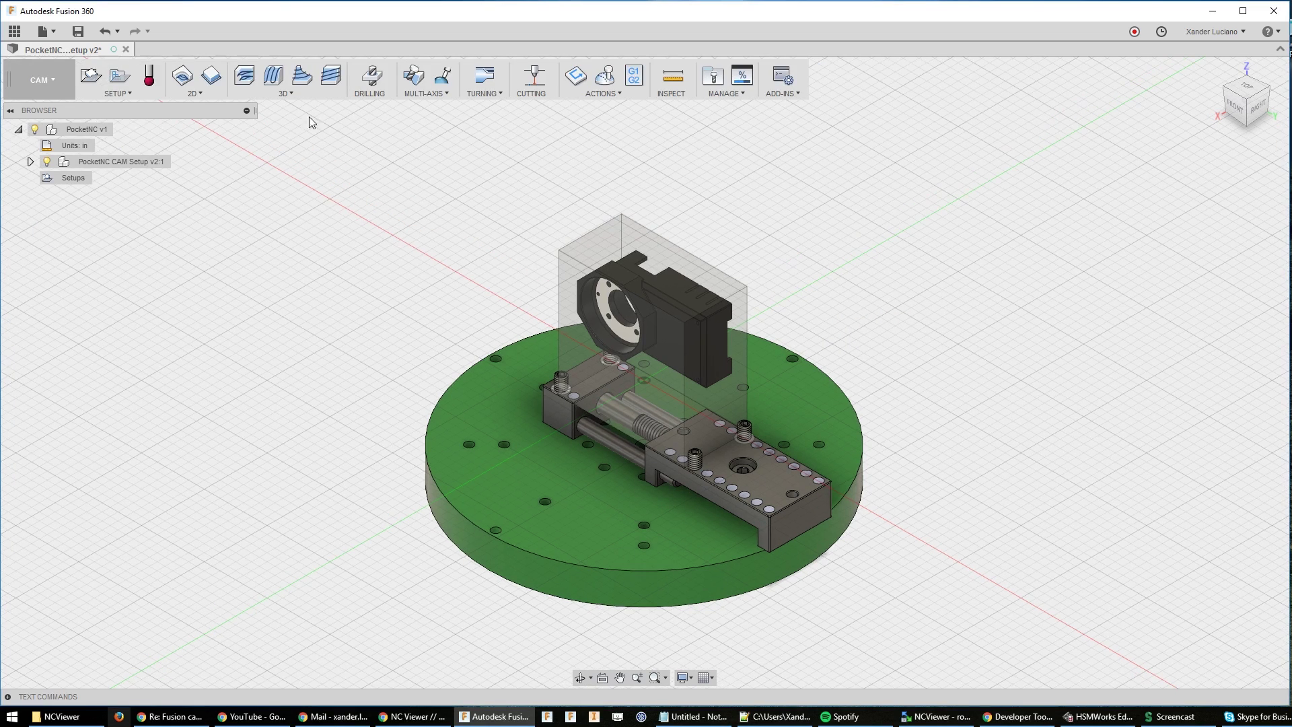
left_click(91, 75)
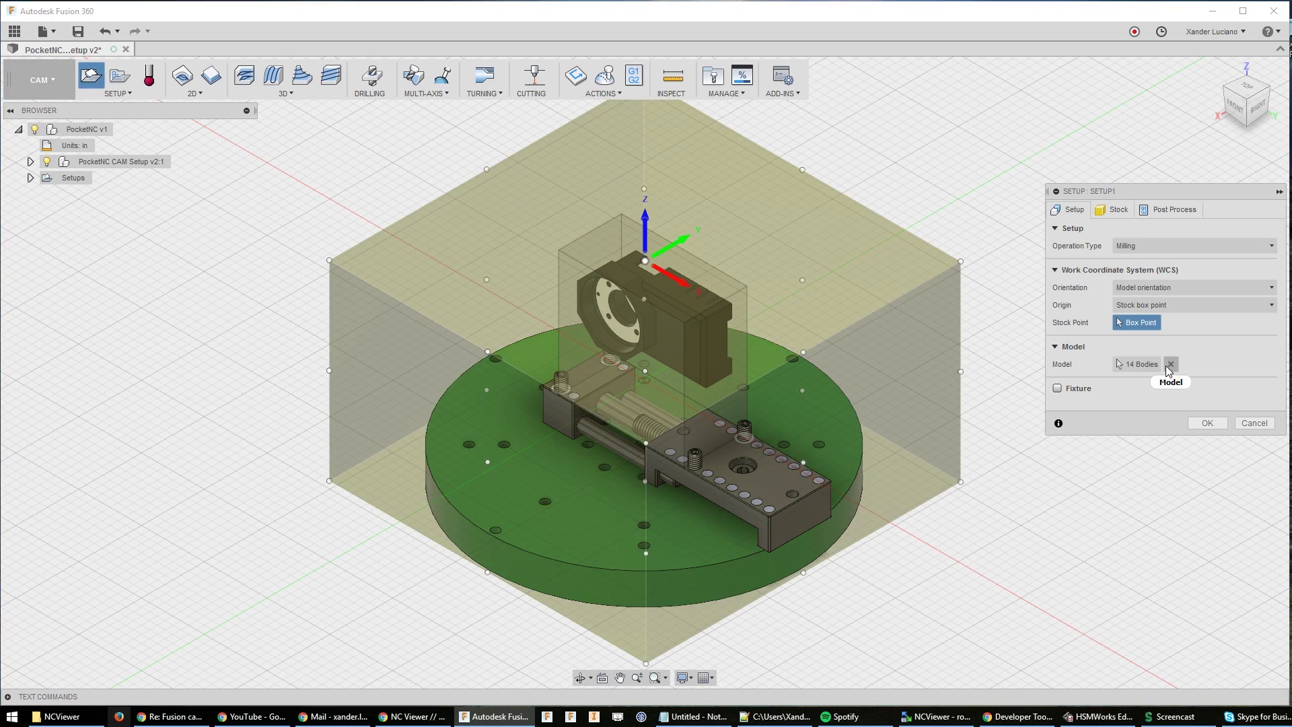
left_click(1170, 364)
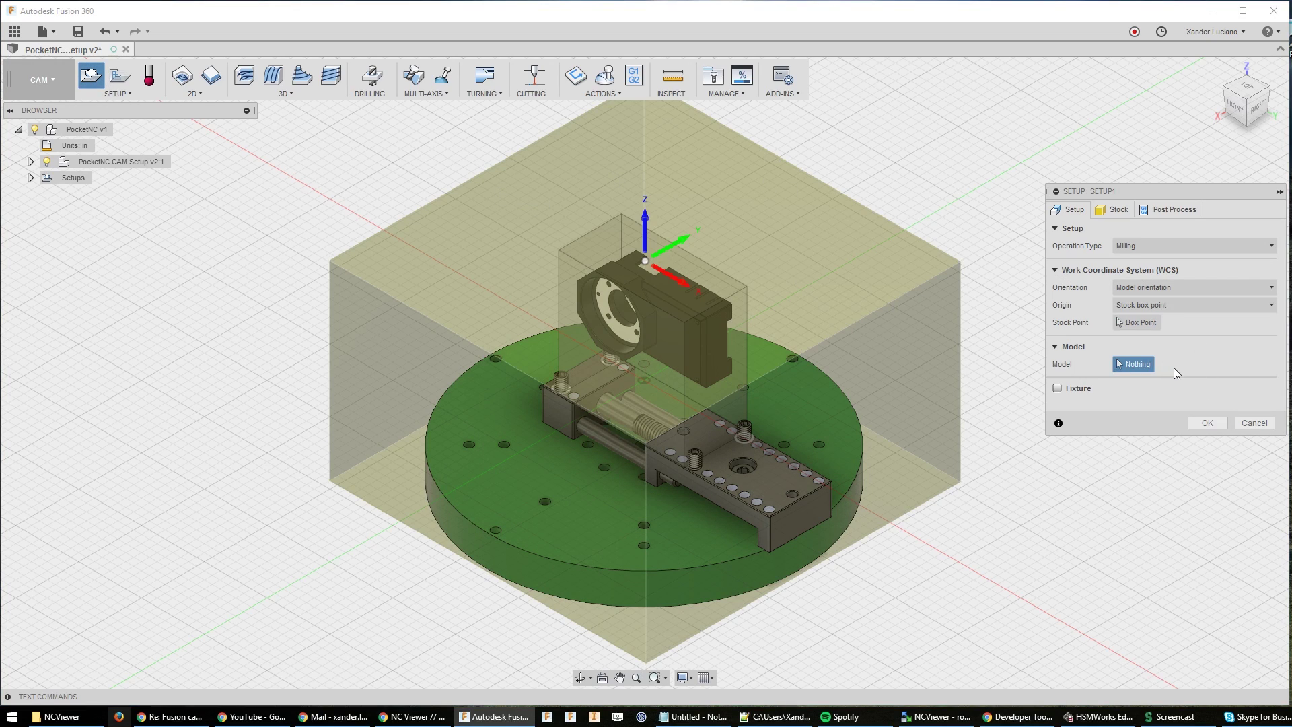
left_click(1226, 285)
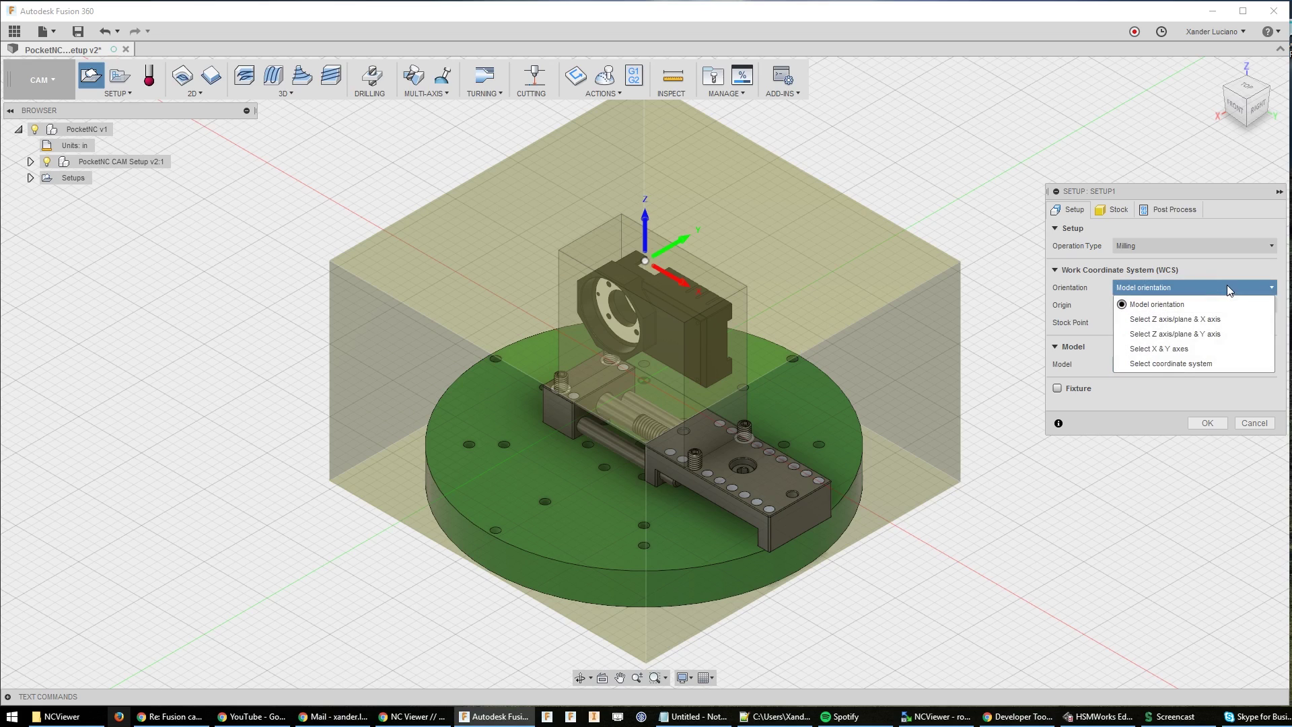
left_click(1232, 321)
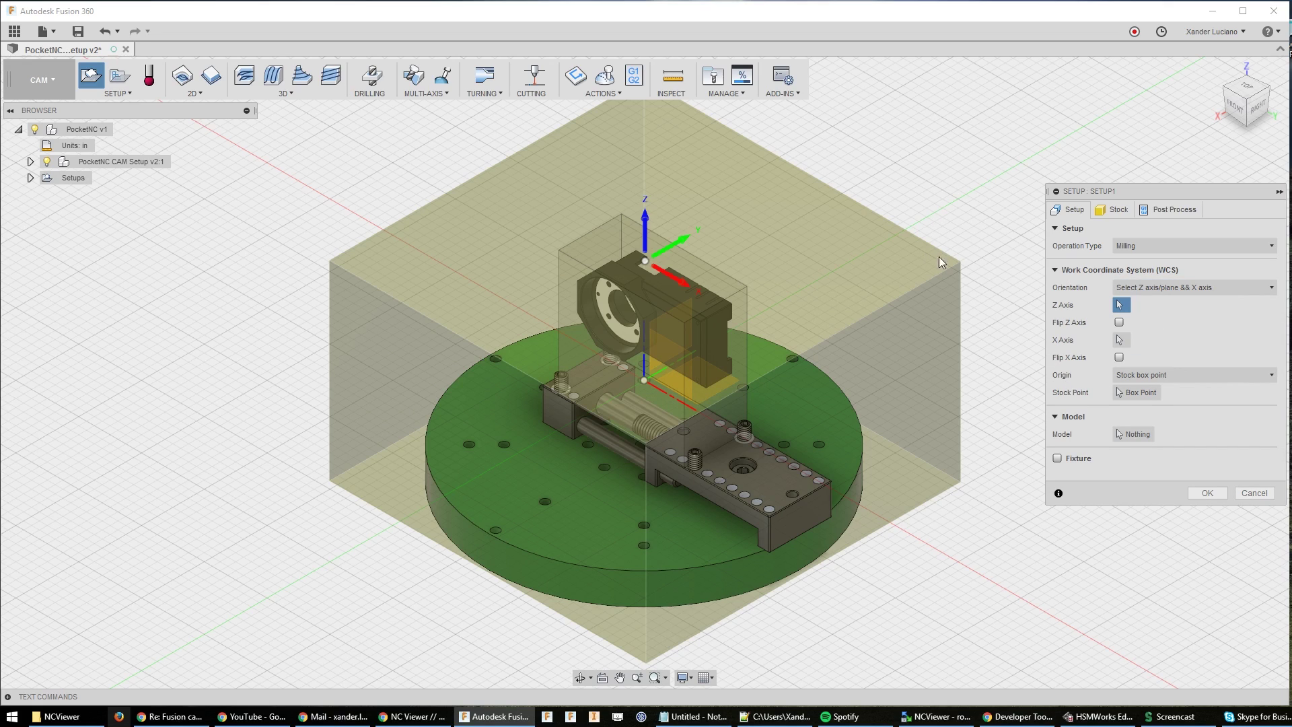
Pick the fixture face for Z and the end face for X, with origin at model origin
scroll(868, 471, "up", 4)
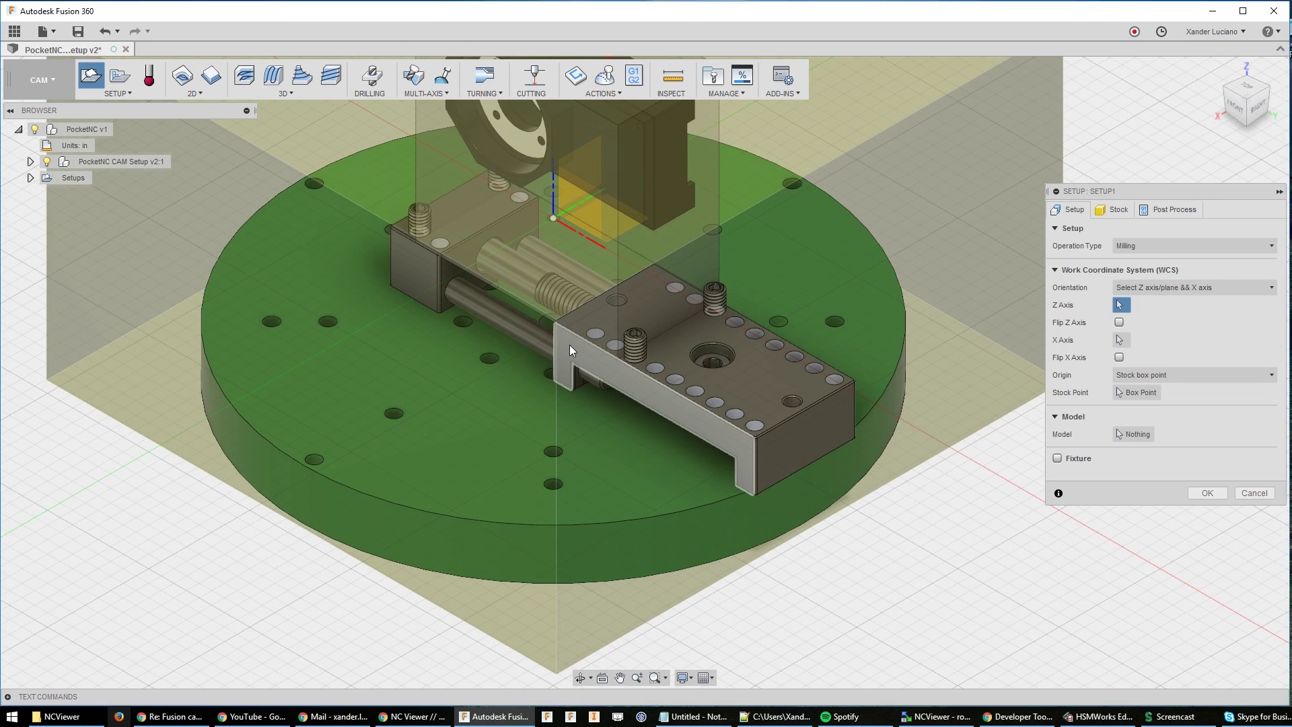
left_click(570, 346)
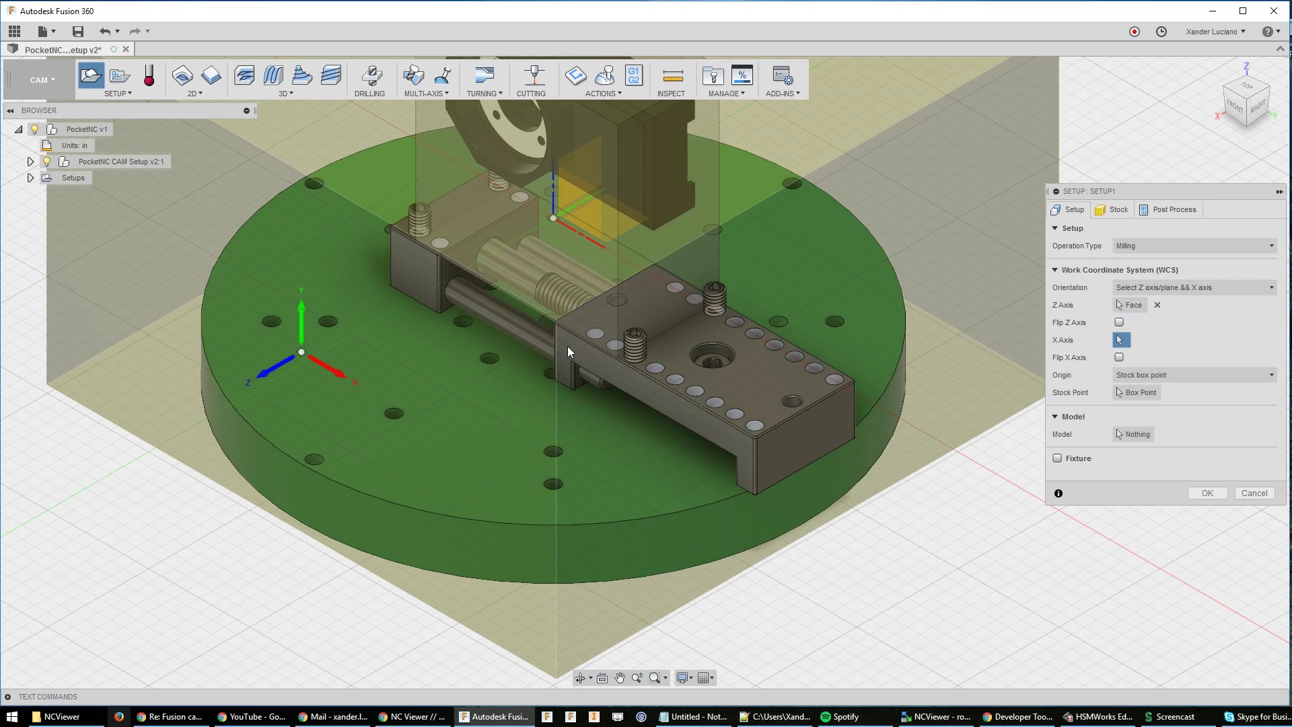
left_click(836, 422)
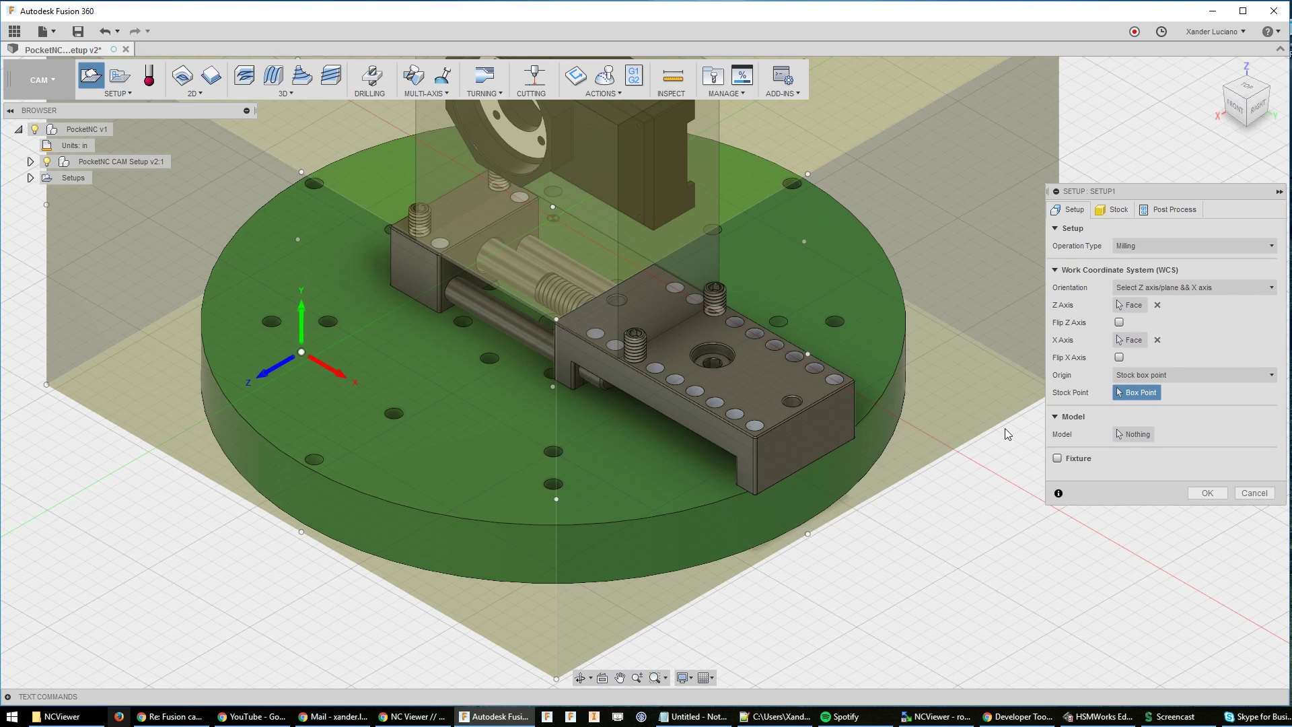
left_click(1203, 374)
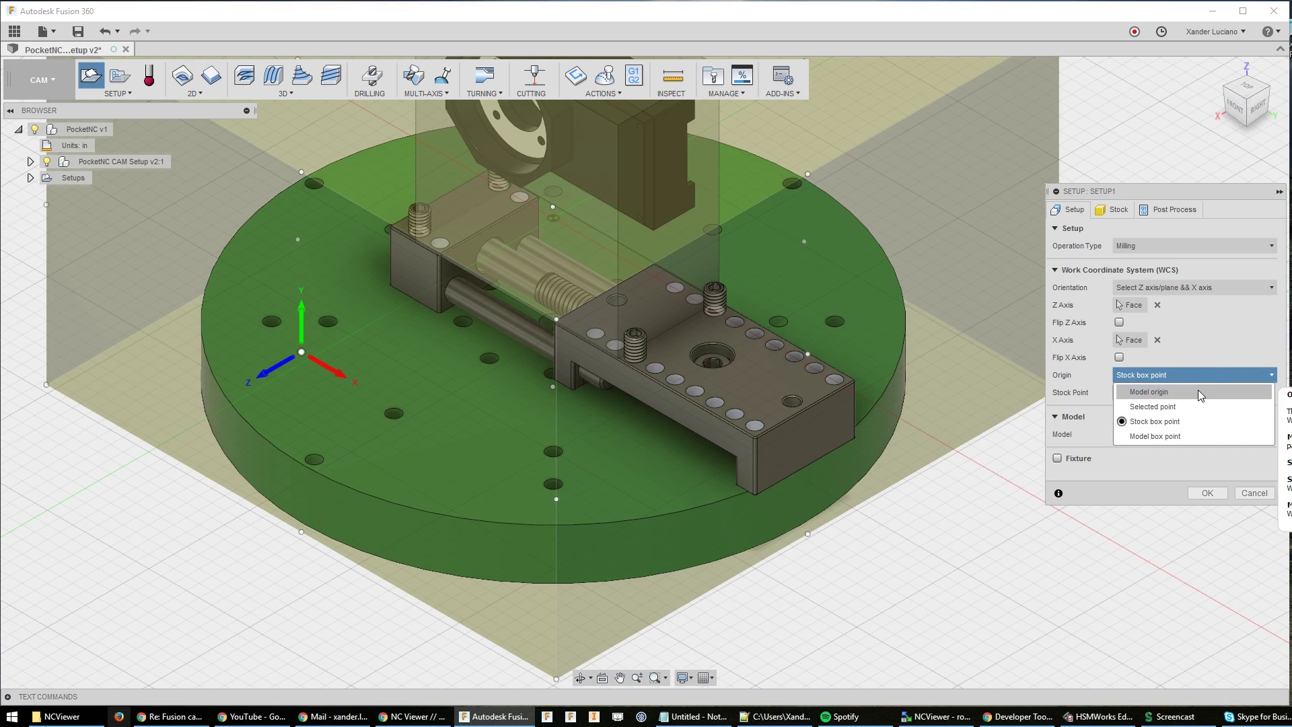
left_click(1198, 390)
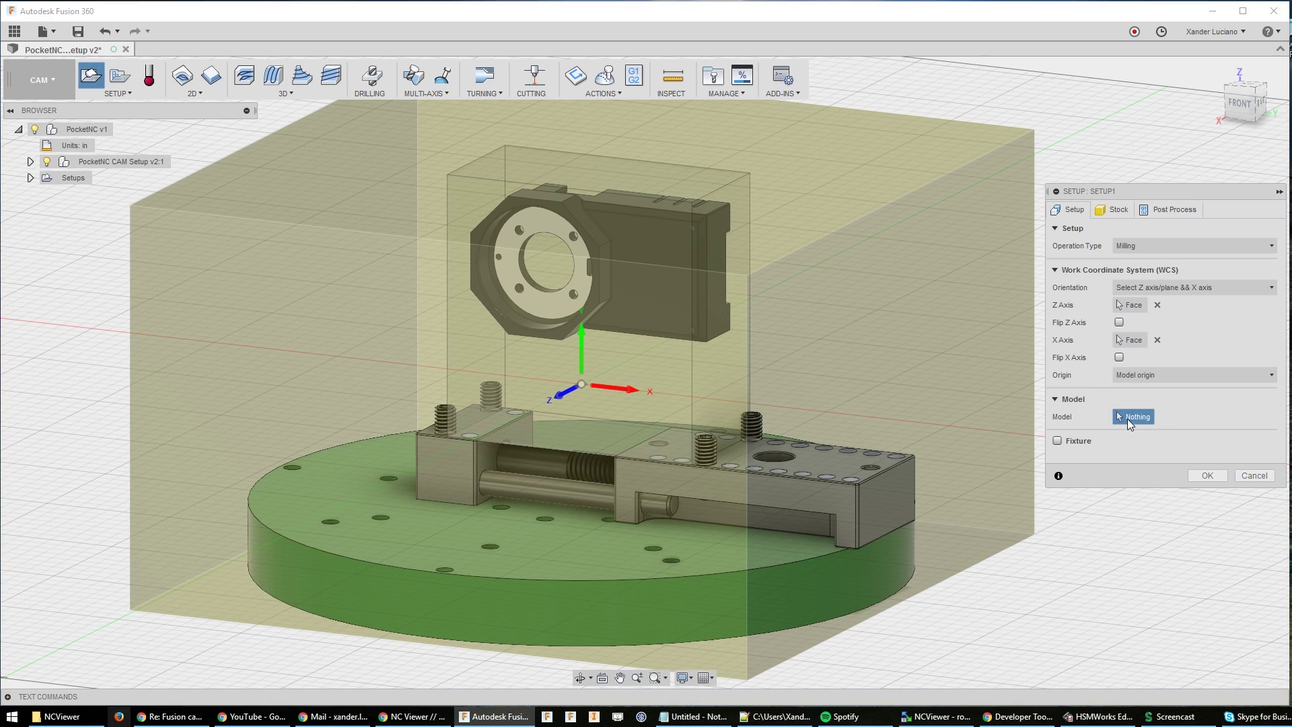
Use the housing body as the setup model and the transparent block as stock from solid
left_click(657, 276)
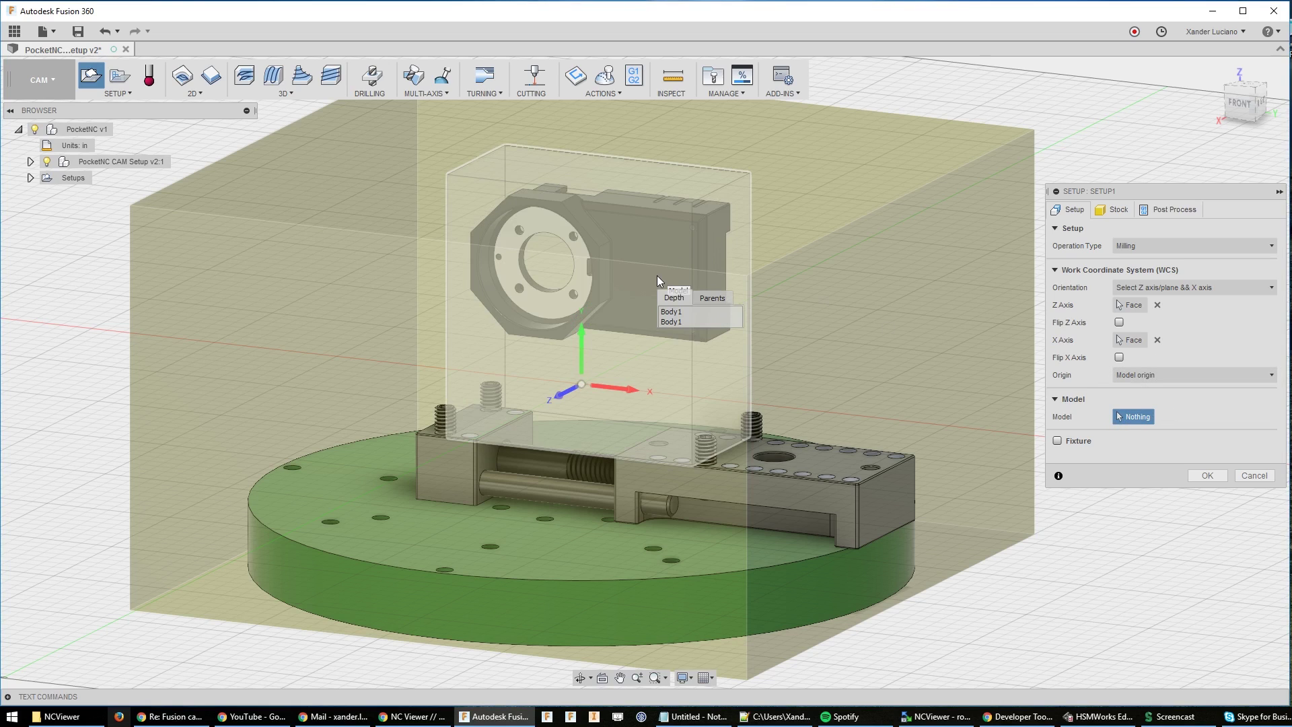
left_click(695, 322)
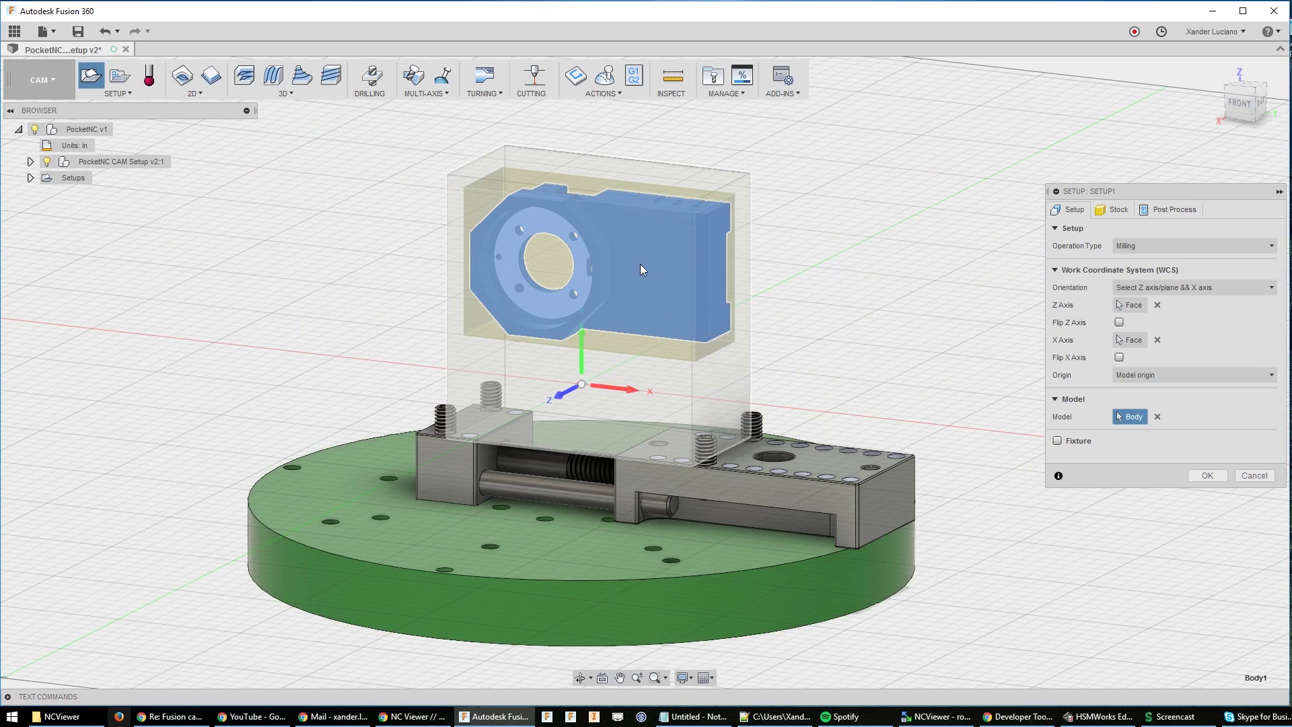
left_click(1130, 212)
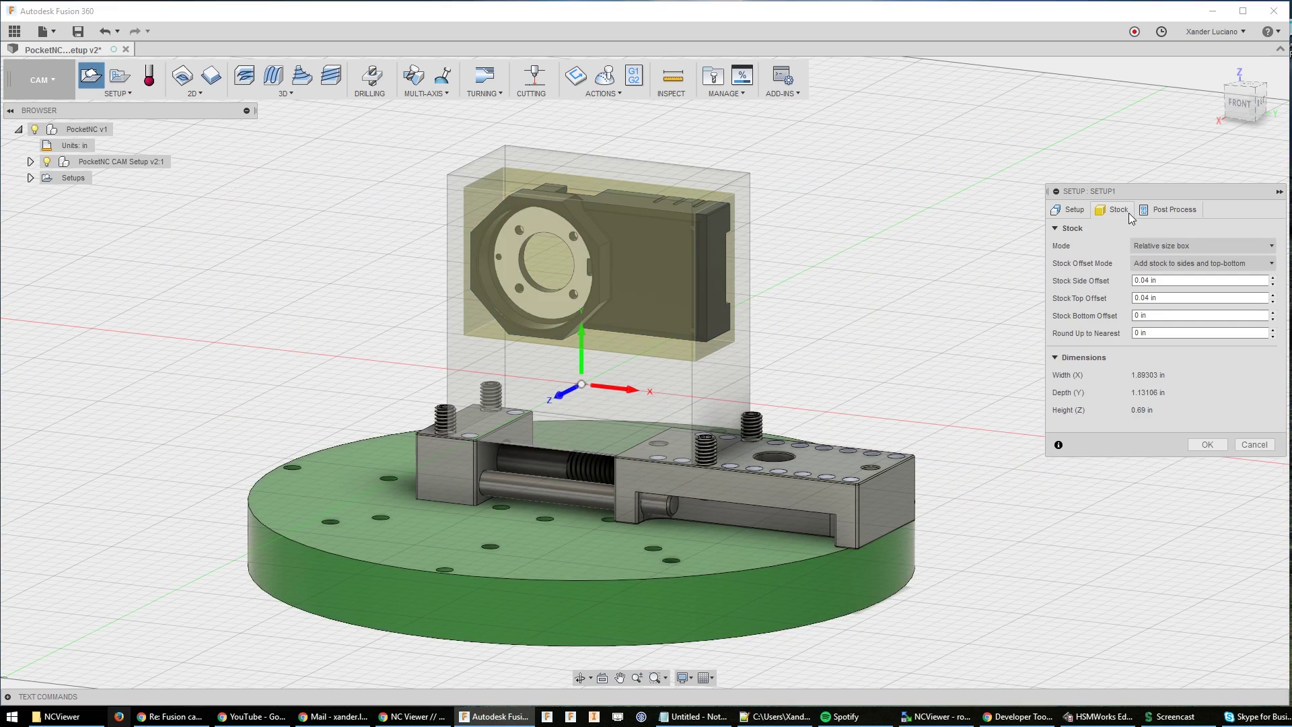
left_click(1209, 245)
left_click(1178, 355)
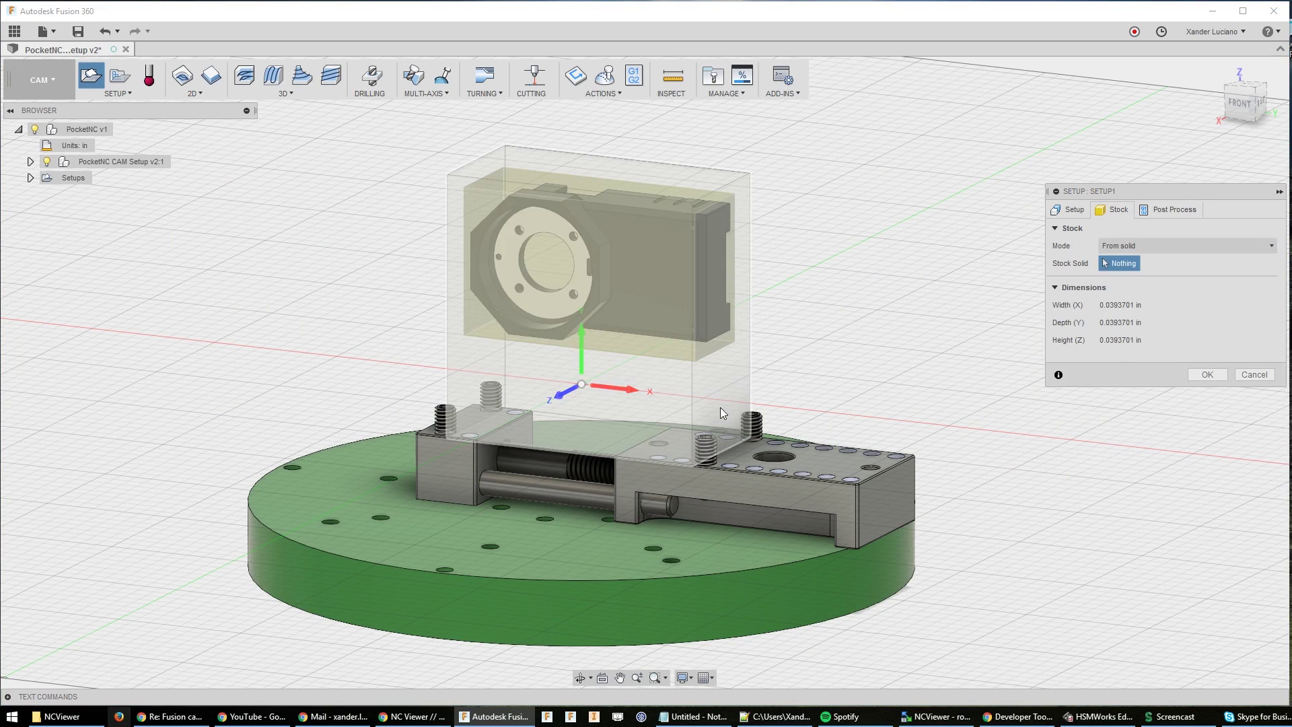
left_click(720, 411)
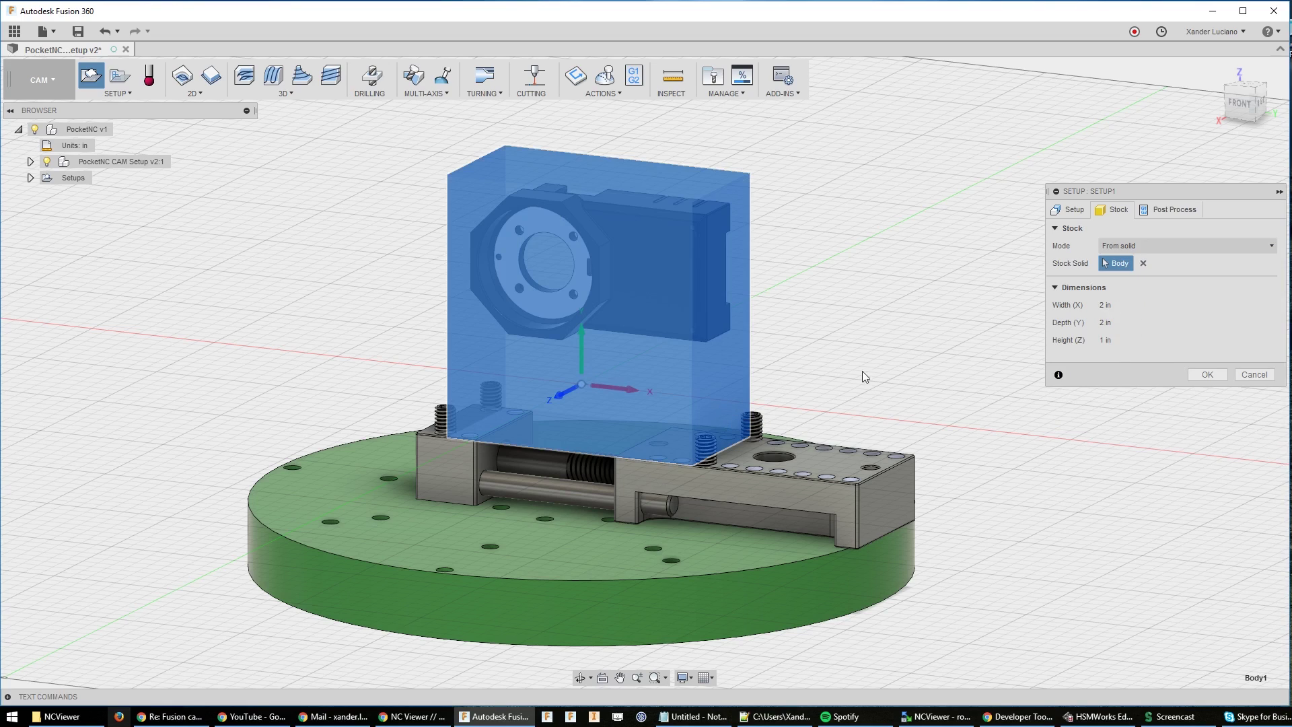
Set program number 12345 and comment 'Demo youtube part', then create Setup1
left_click(1184, 211)
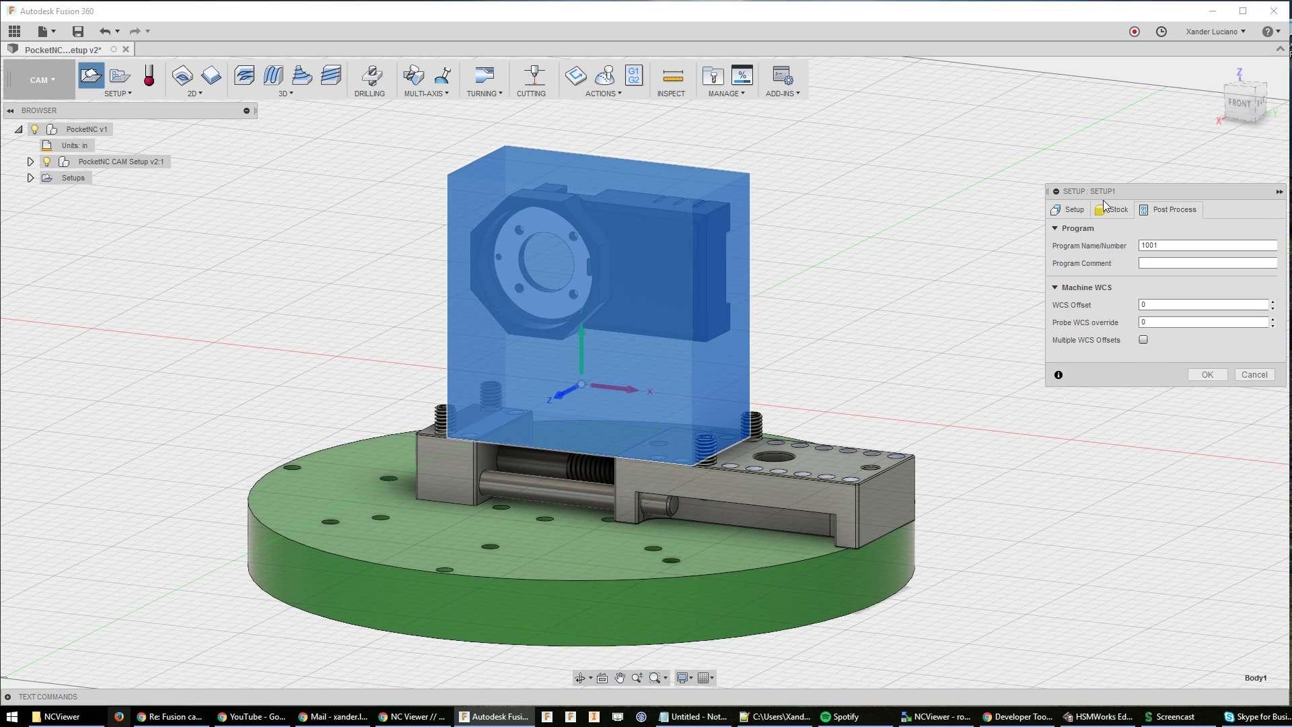
double_click(1185, 248)
type("12345")
key("Tab")
type("De")
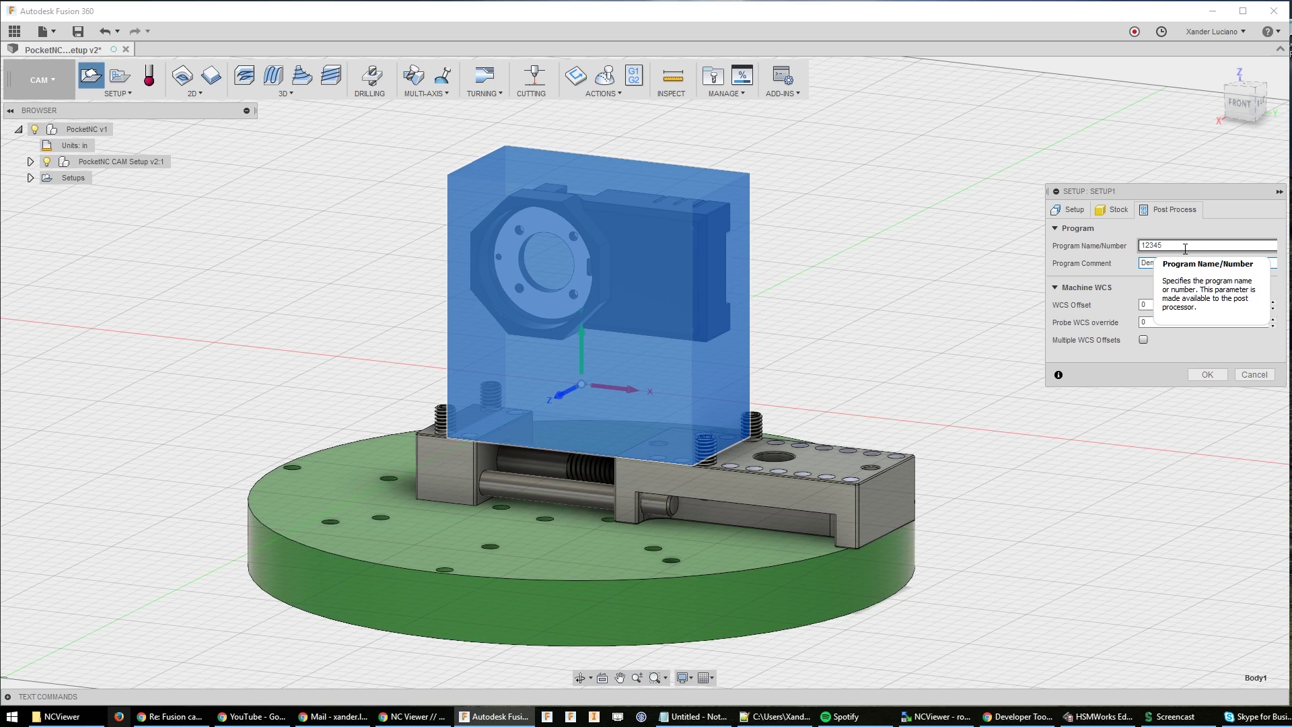
type("mo youtube  aprt")
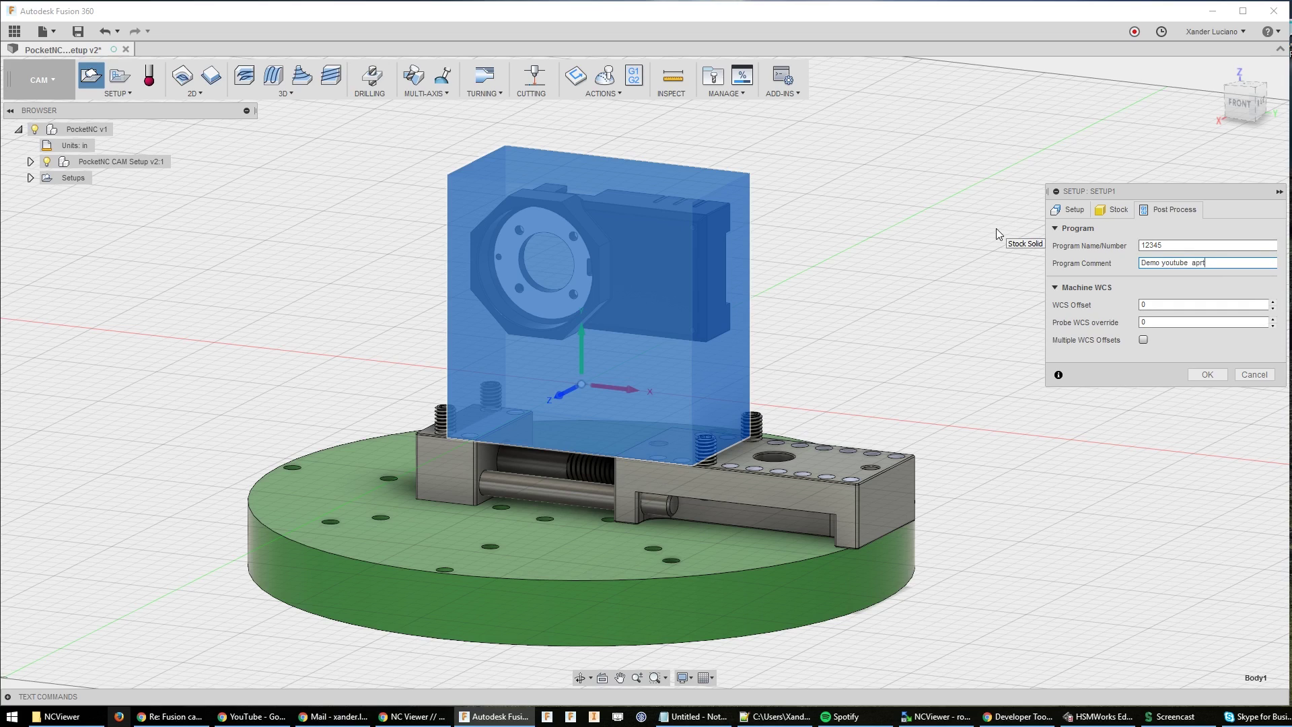
key("BackSpace")
key("BackSpace")
key("BackSpace")
key("BackSpace")
key("BackSpace")
type("part")
left_click(1068, 209)
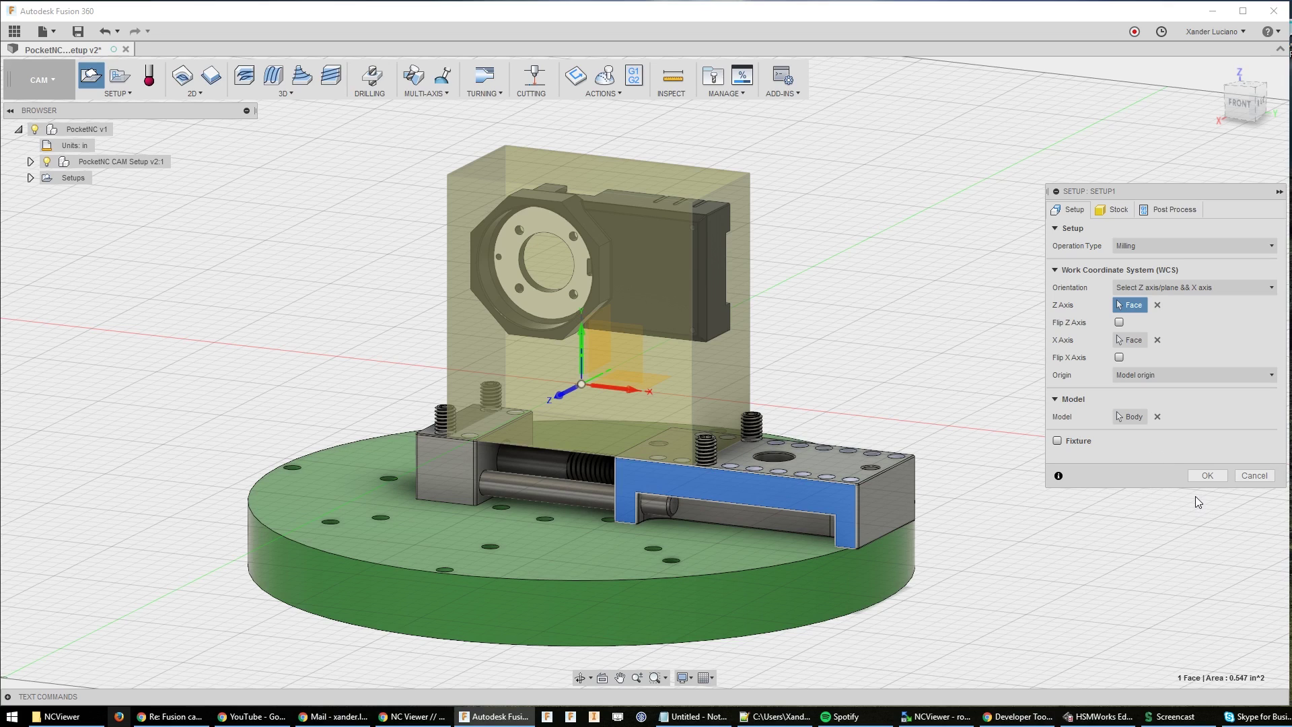
left_click(1214, 477)
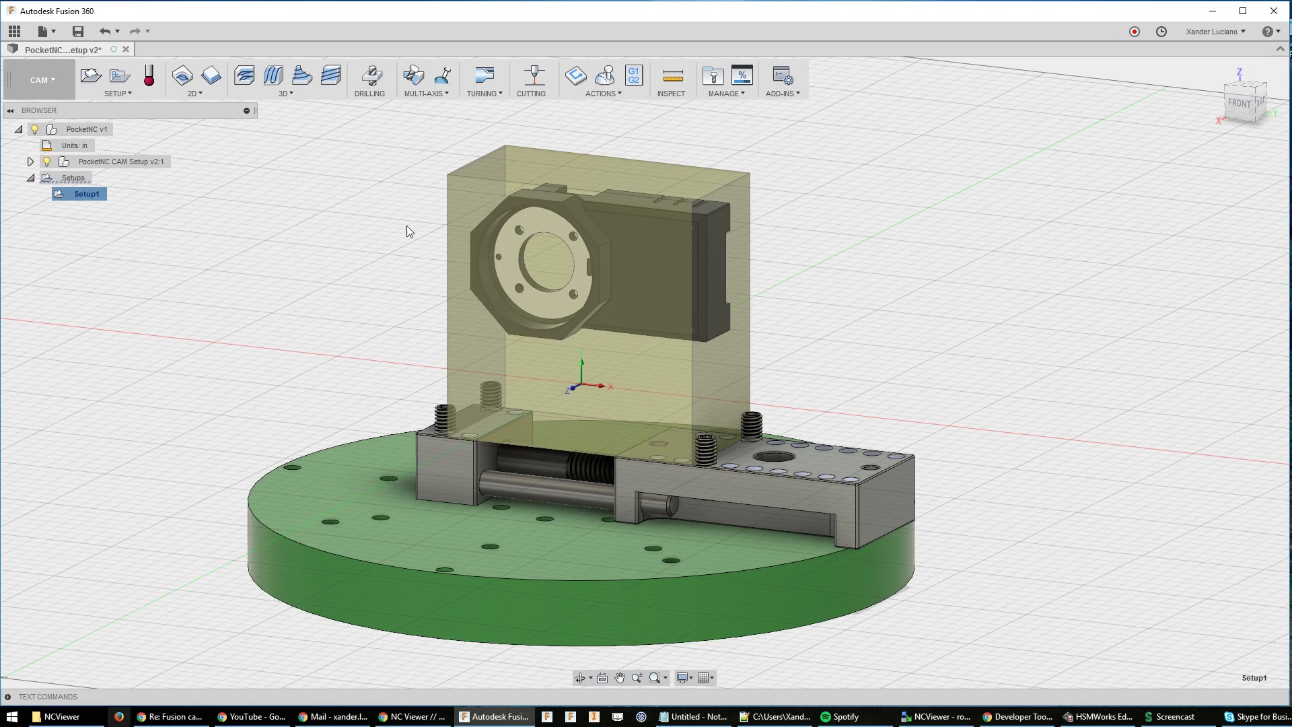
Switch to the Model workspace and make the Circuit Housing component unselectable
left_click(21, 80)
left_click(38, 111)
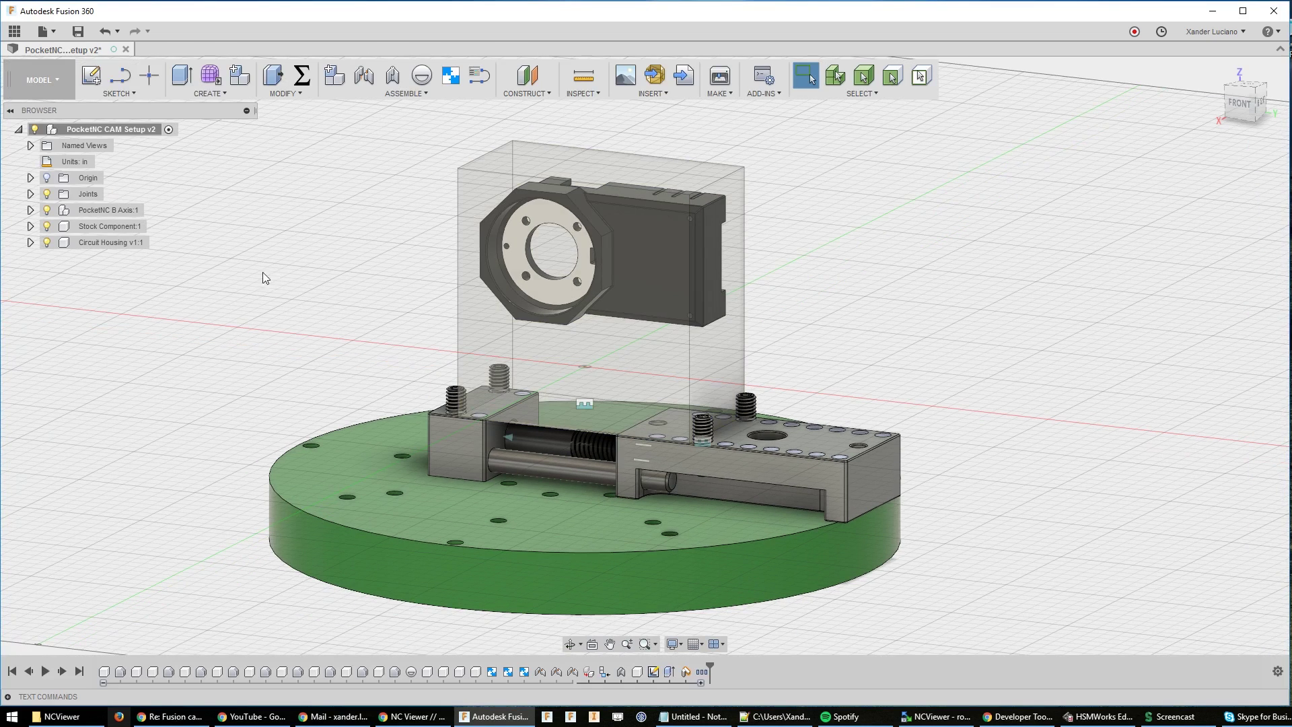
right_click(84, 240)
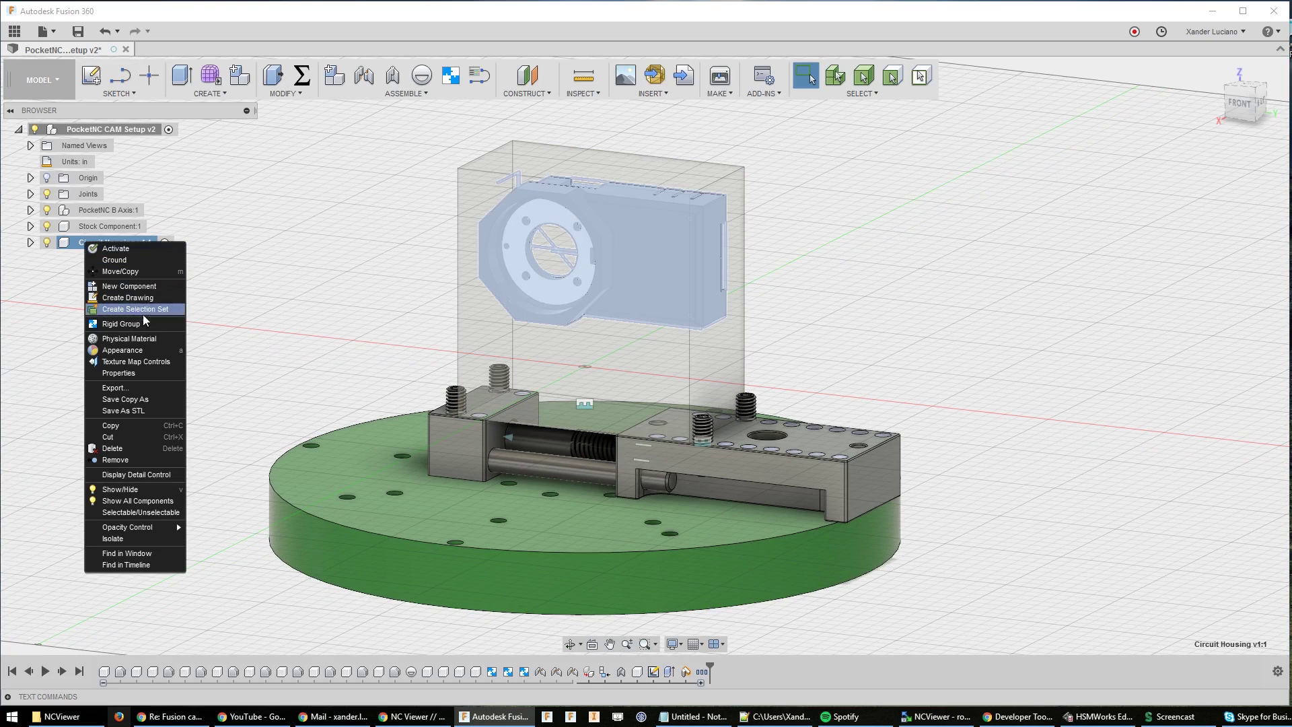
left_click(143, 511)
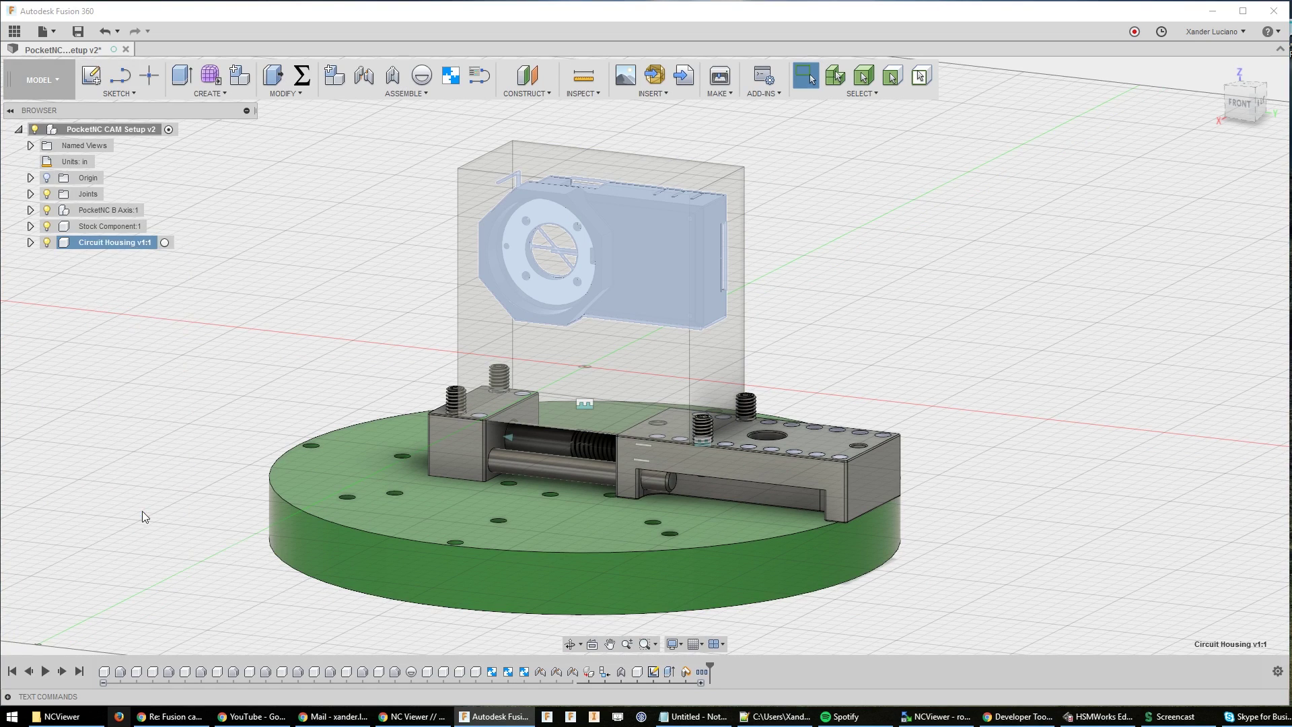
Back in CAM, try a 2D Adaptive Clearing on the pocket outline, then cancel it
left_click(55, 93)
left_click(60, 229)
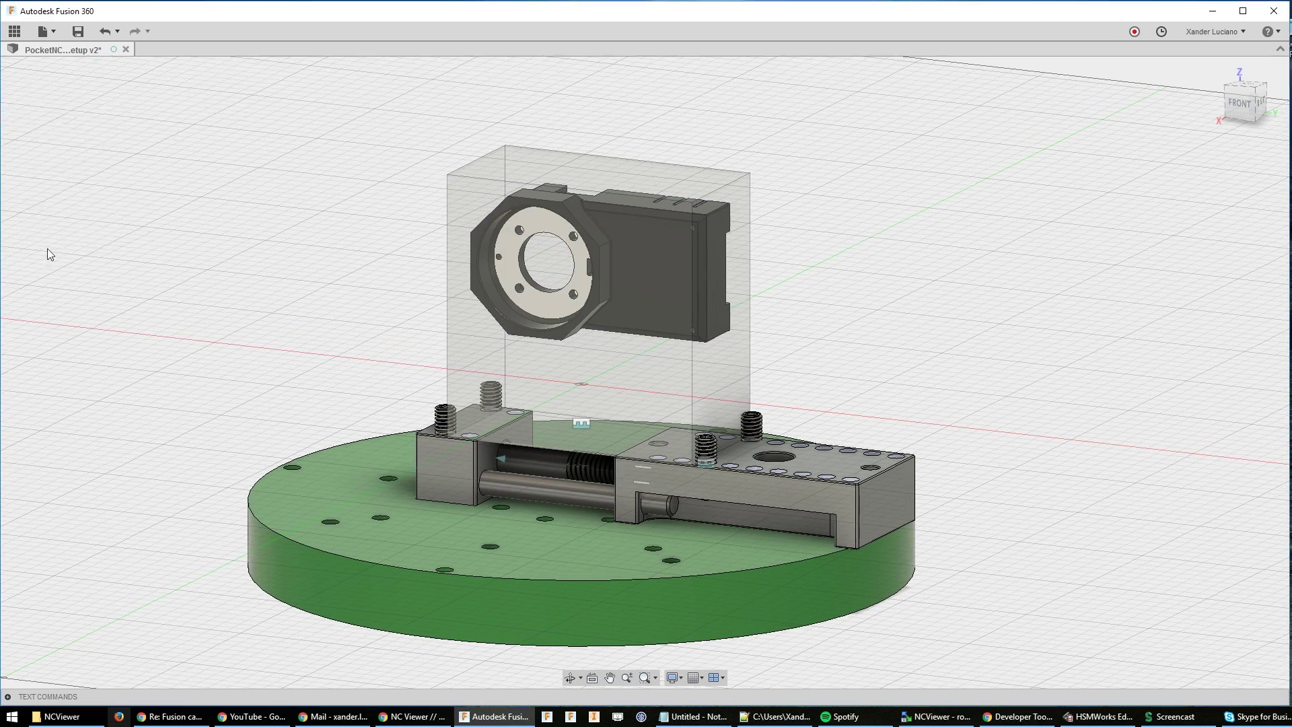
left_click(182, 76)
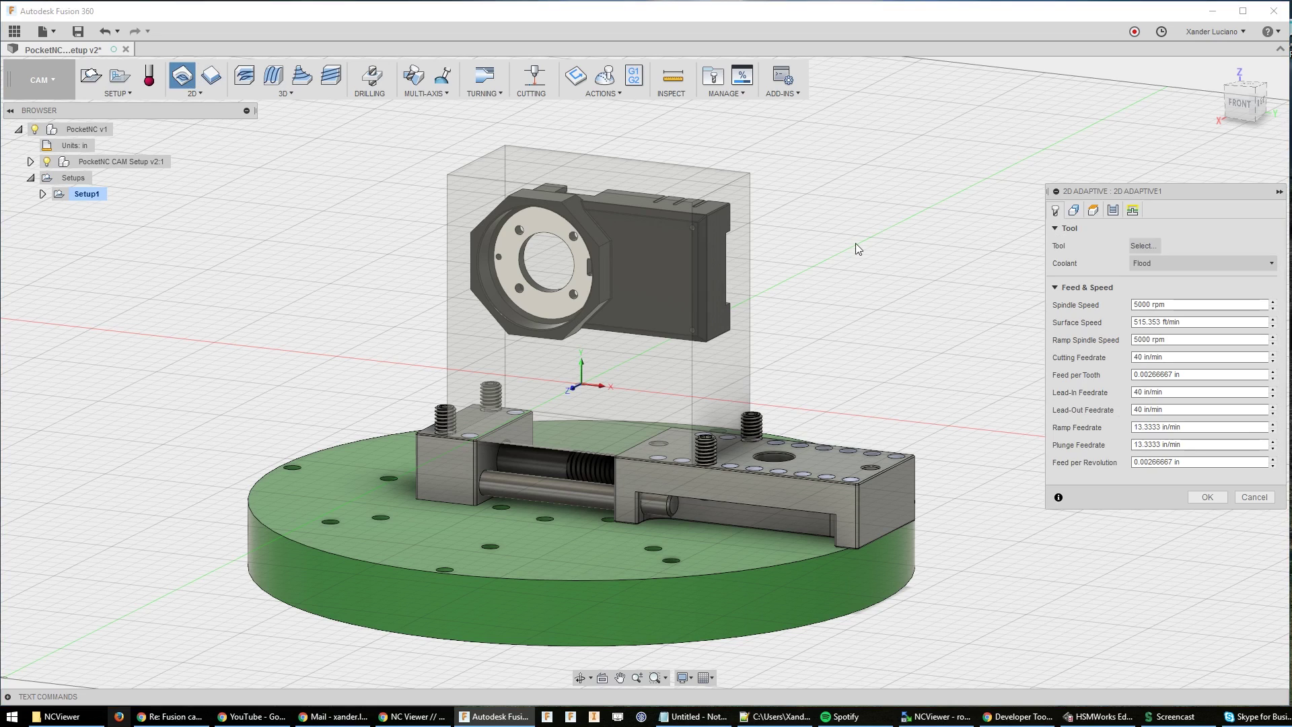
left_click(1074, 210)
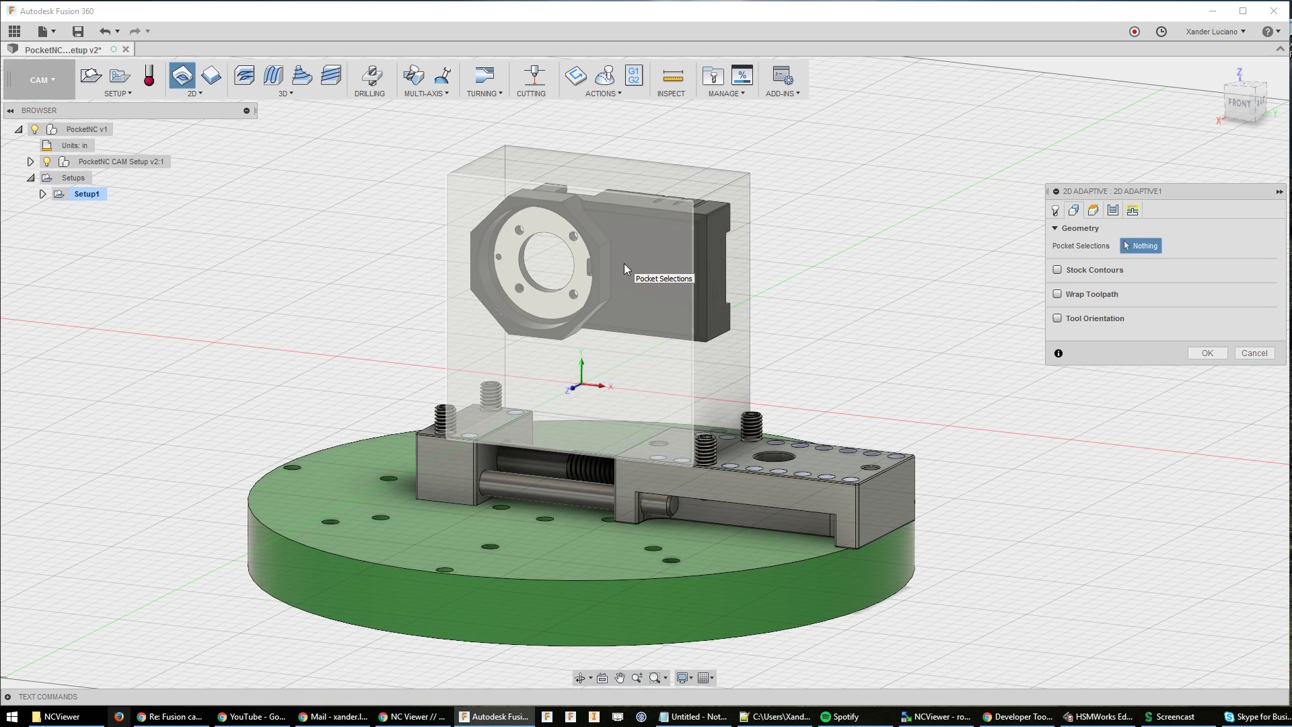
left_click(609, 280)
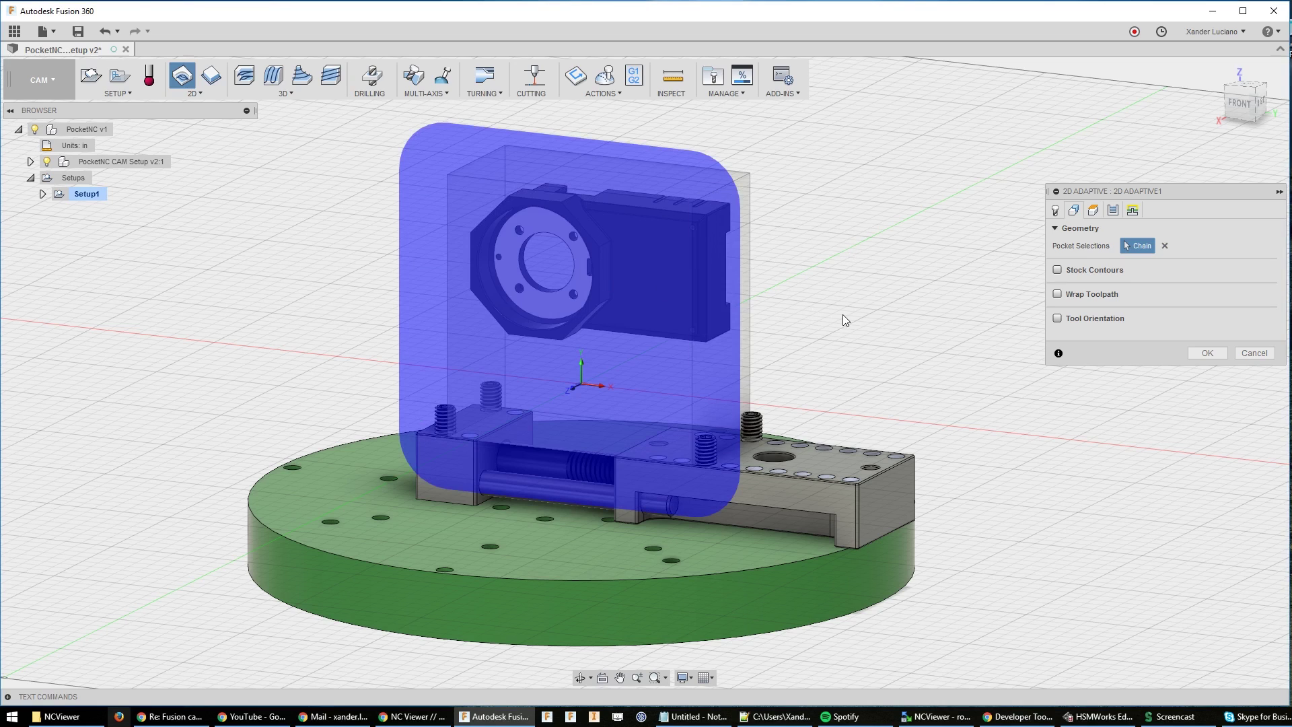
left_click(1255, 353)
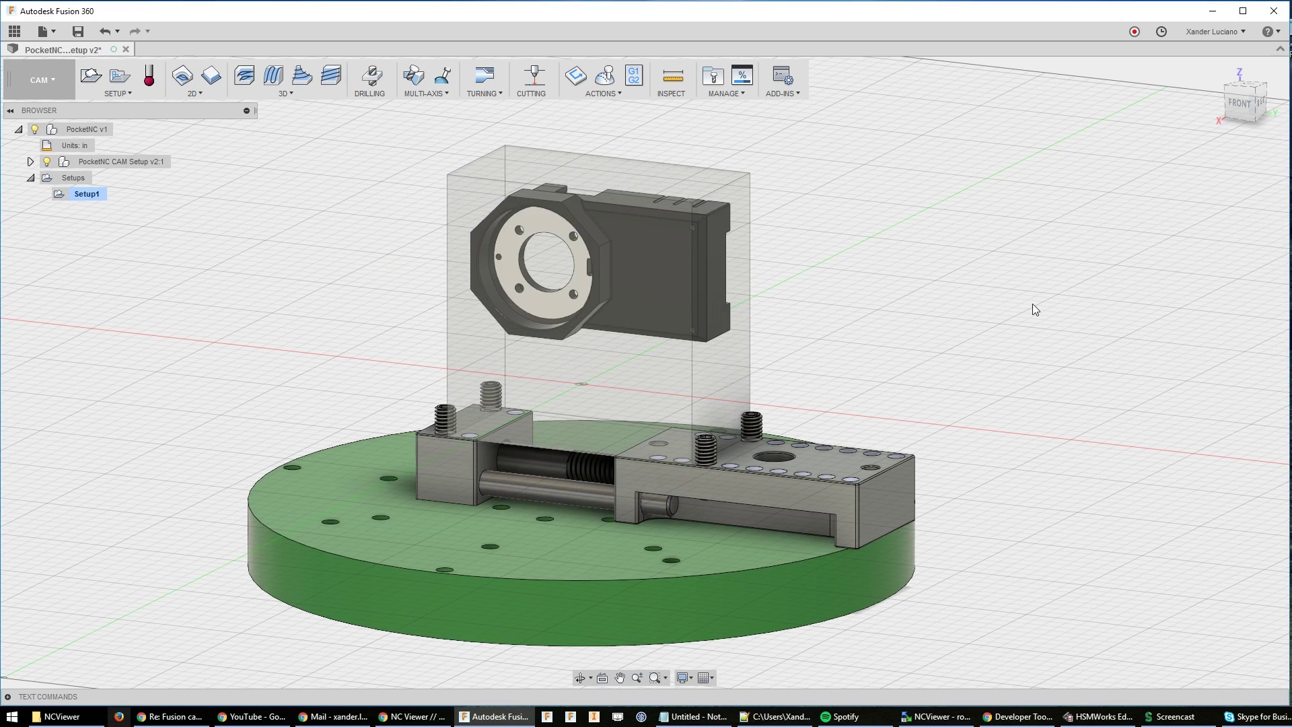
Return to the Model workspace and review the stock face and component options
left_click(40, 80)
left_click(47, 116)
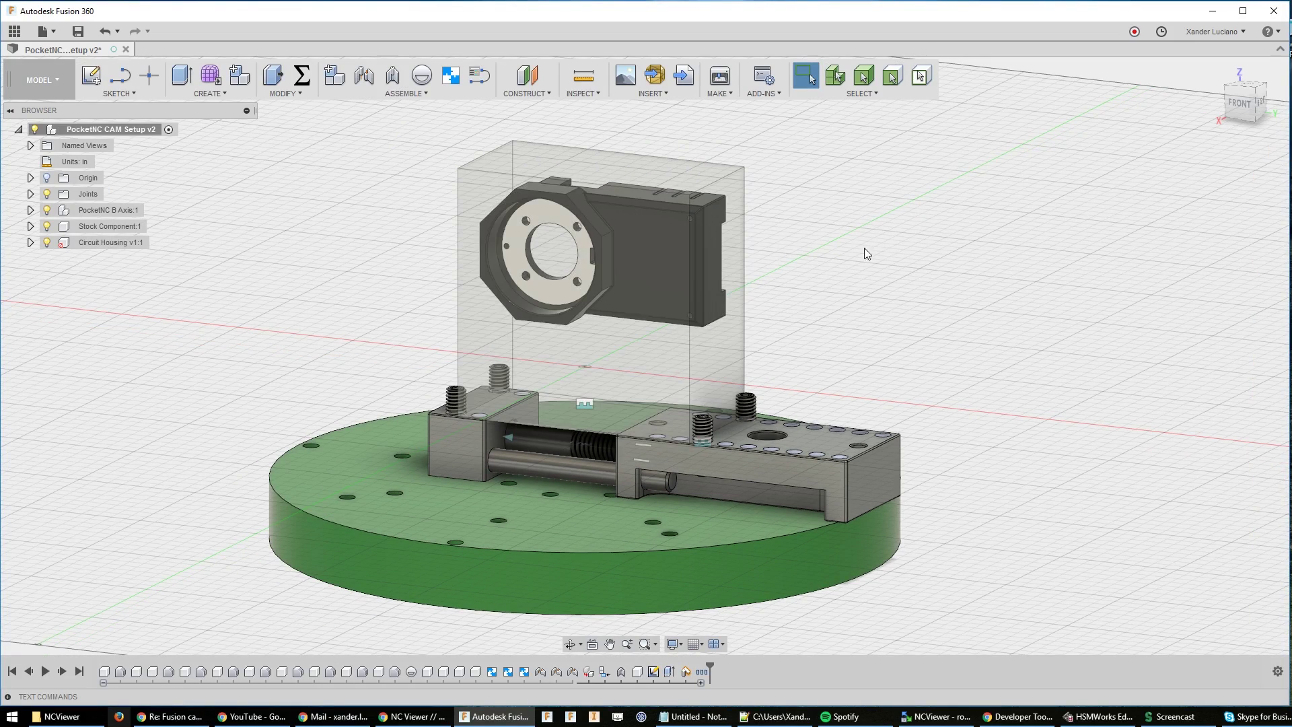
scroll(823, 273, "up", 3)
left_click(755, 283)
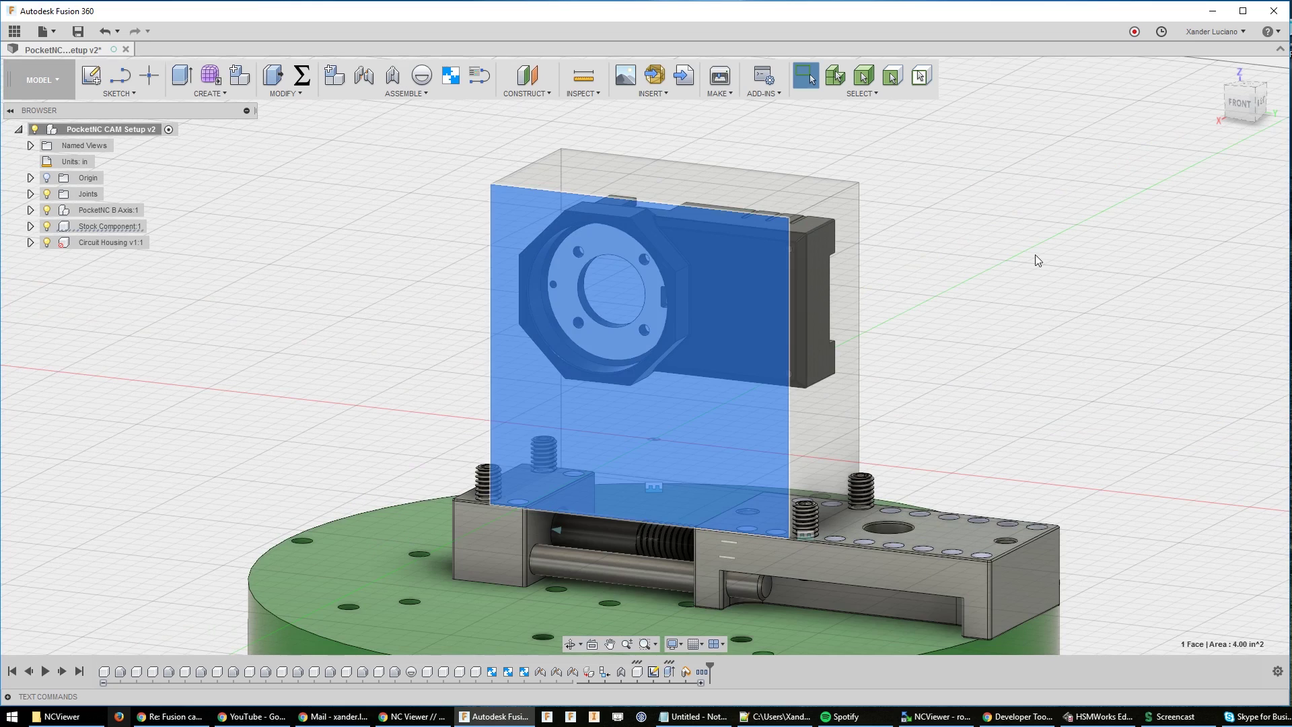
left_click(1035, 255)
scroll(1023, 266, "down", 3)
left_click(128, 240)
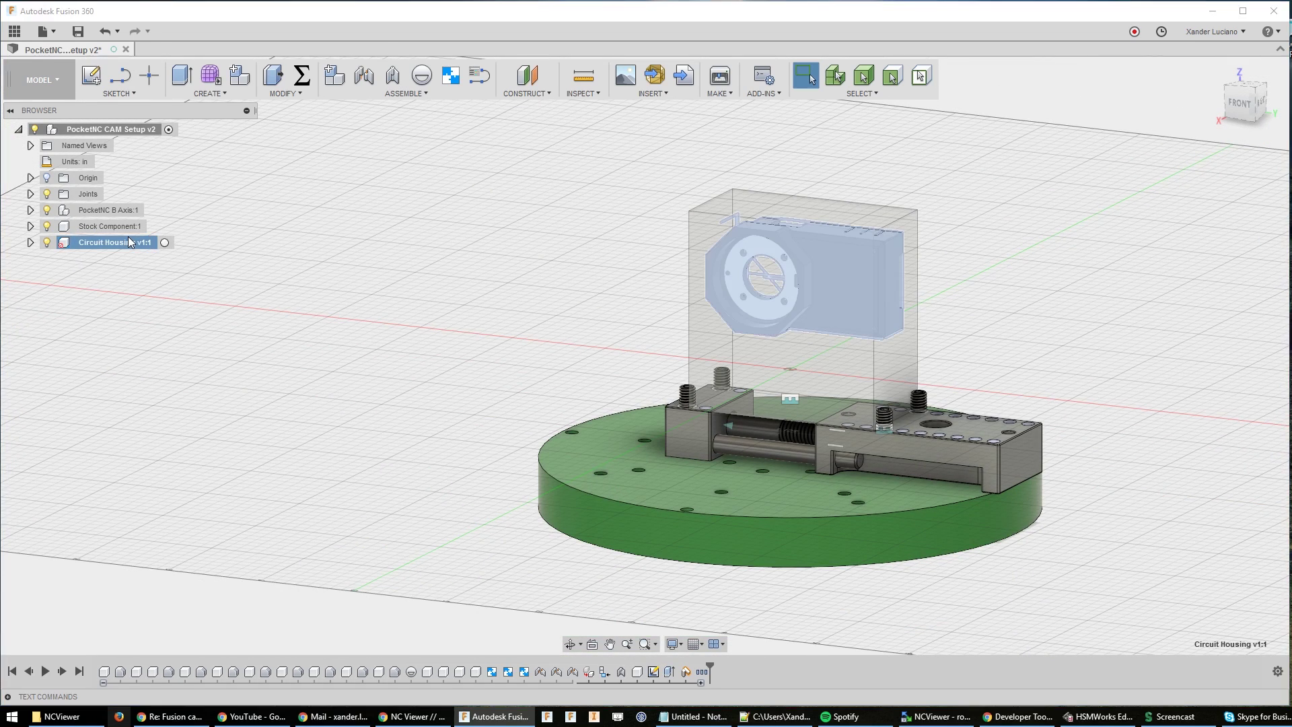
right_click(127, 236)
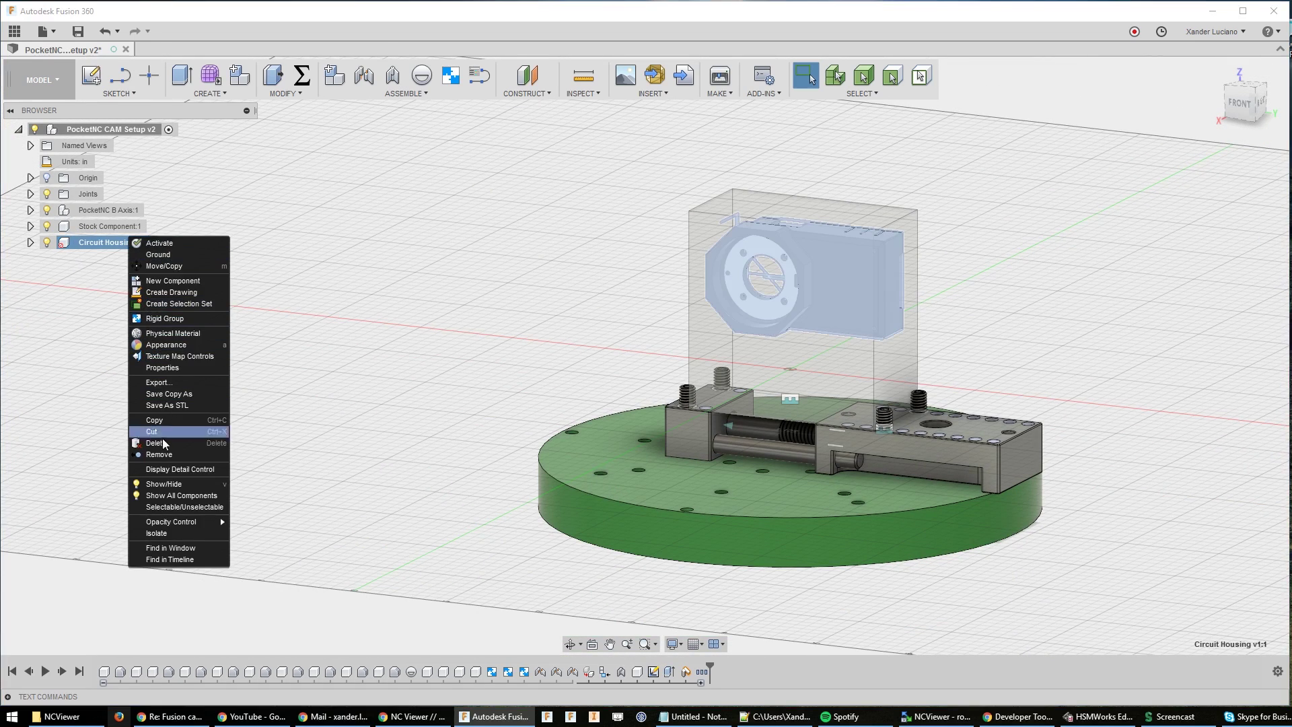
left_click(147, 329)
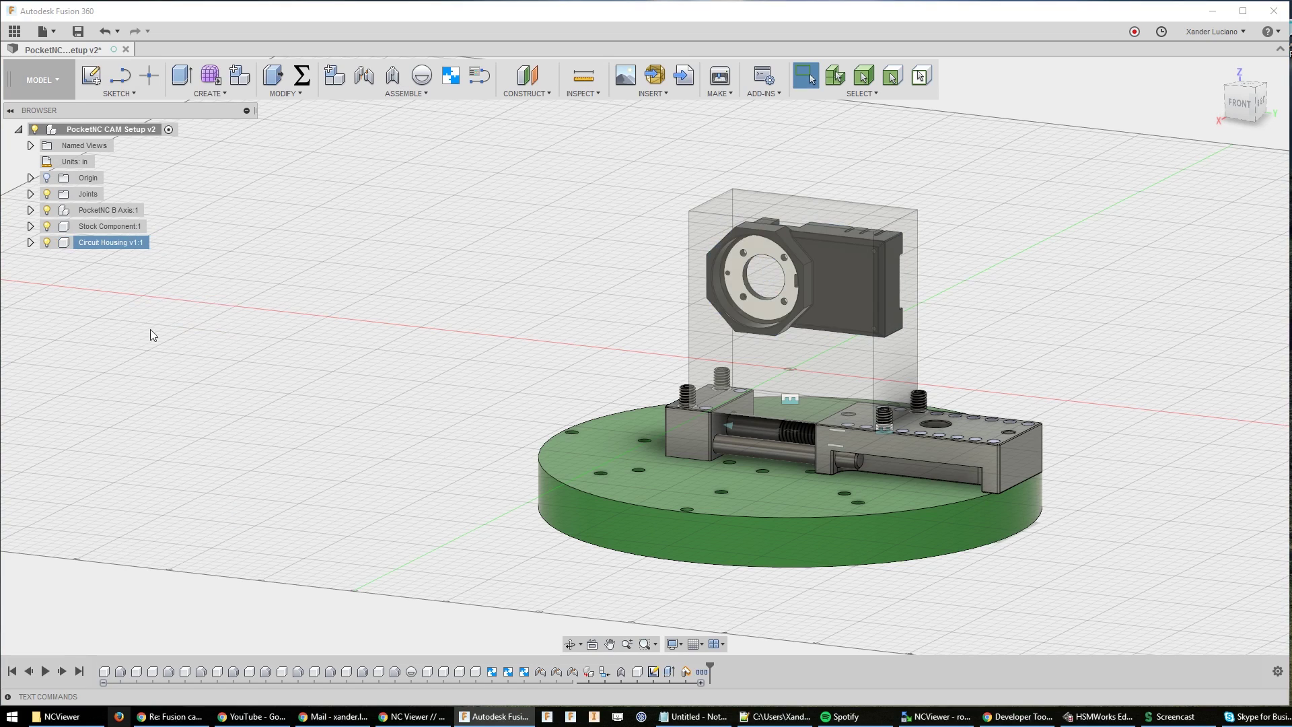
right_click(108, 229)
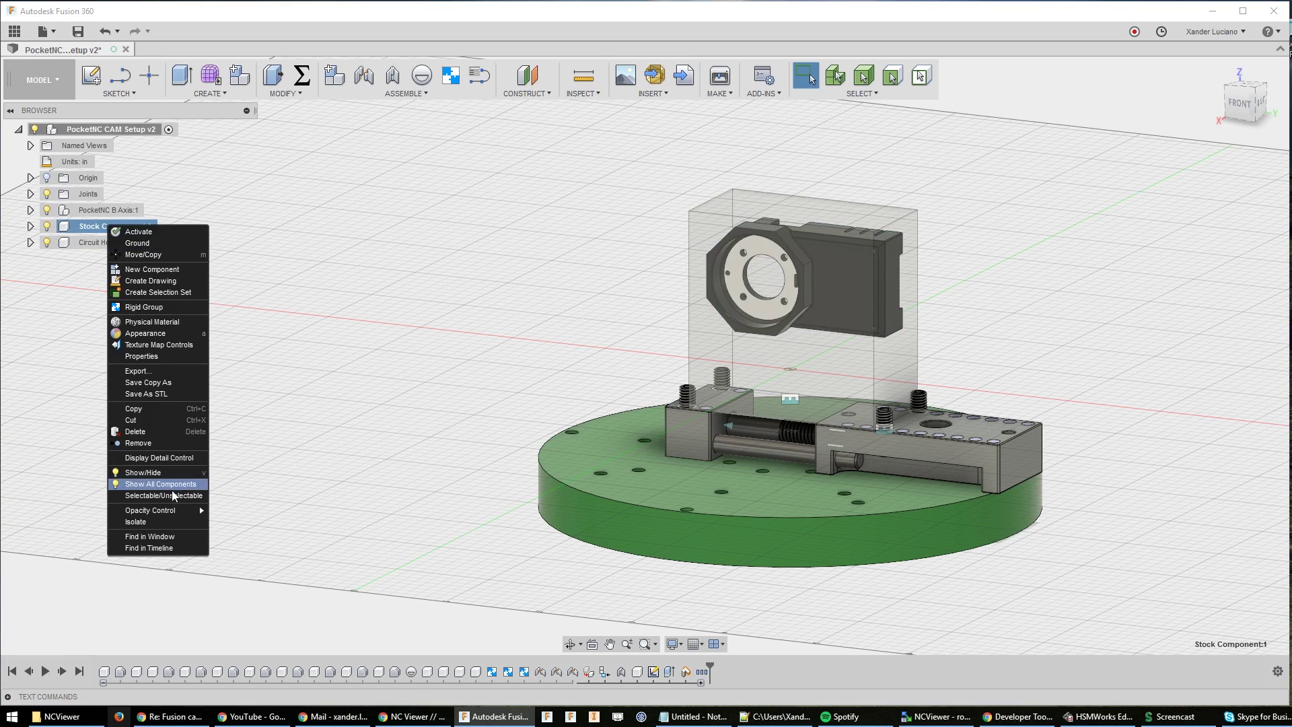
Make the Stock Component unselectable and return to the CAM workspace
left_click(172, 490)
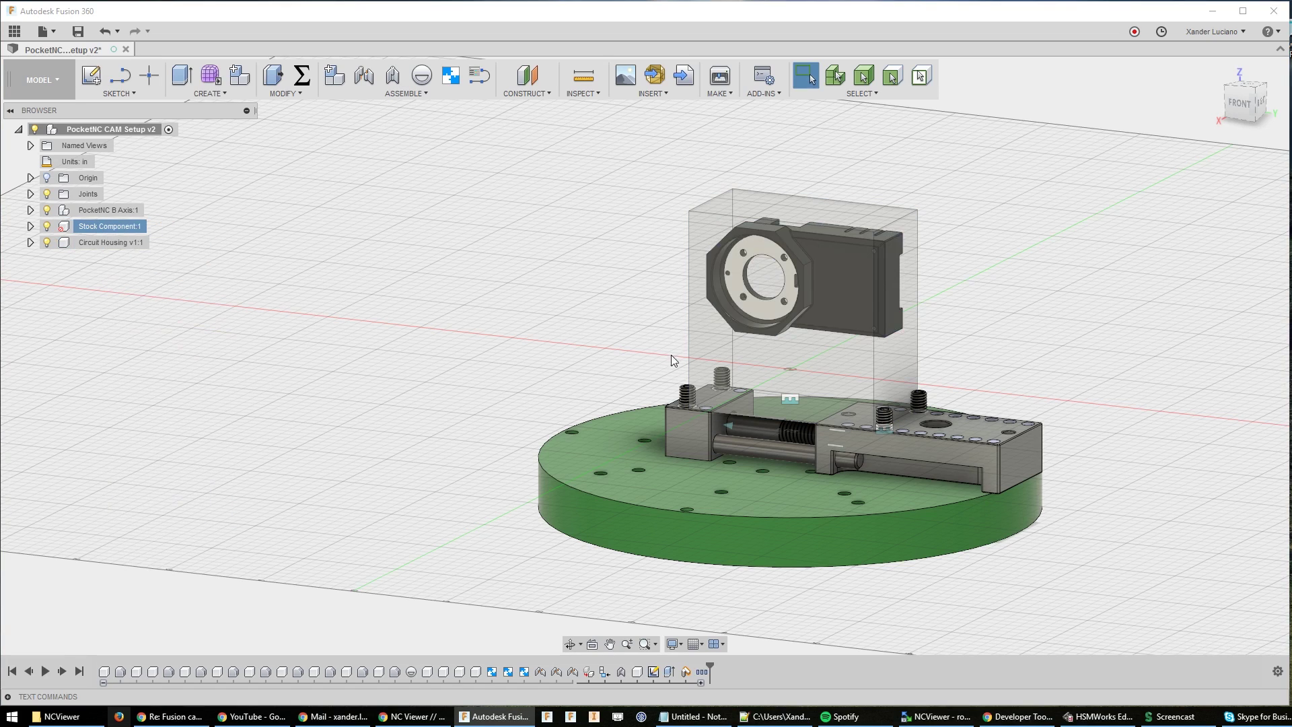
left_click(41, 79)
left_click(21, 252)
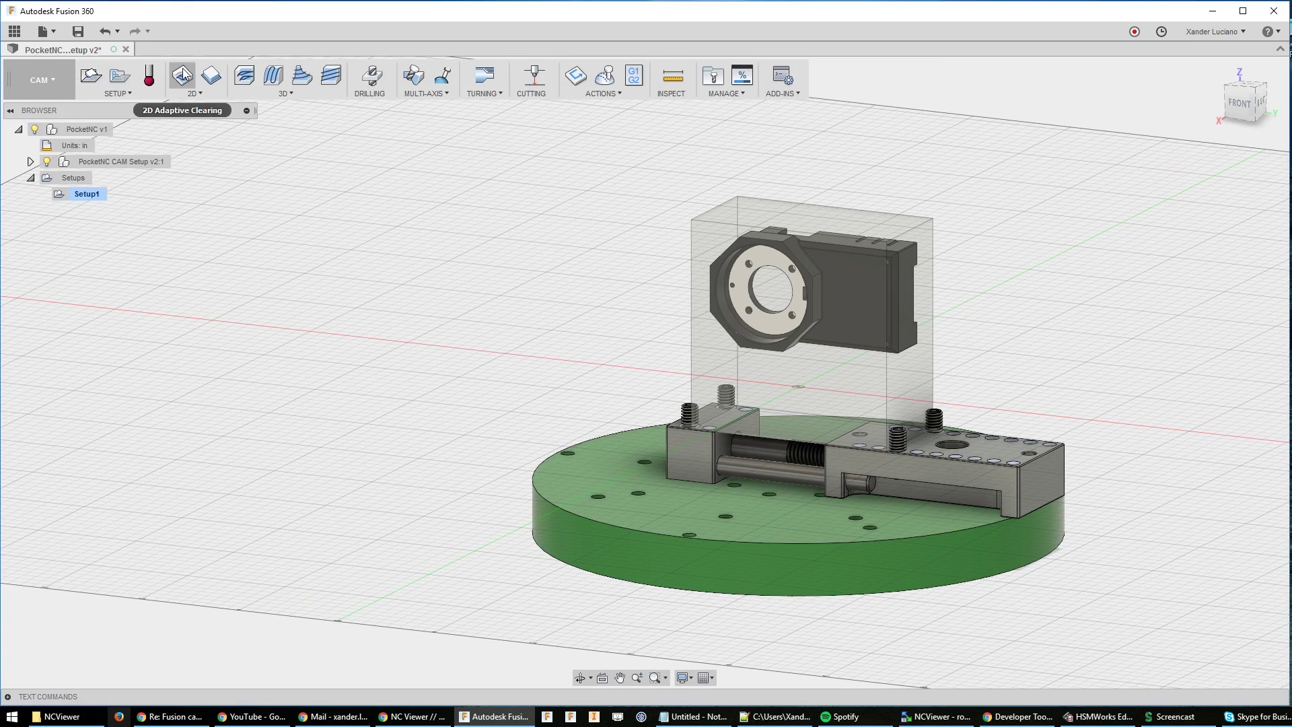
Open a 2D Adaptive Clearing operation, check its geometry settings, and cancel it
left_click(182, 75)
left_click(1076, 210)
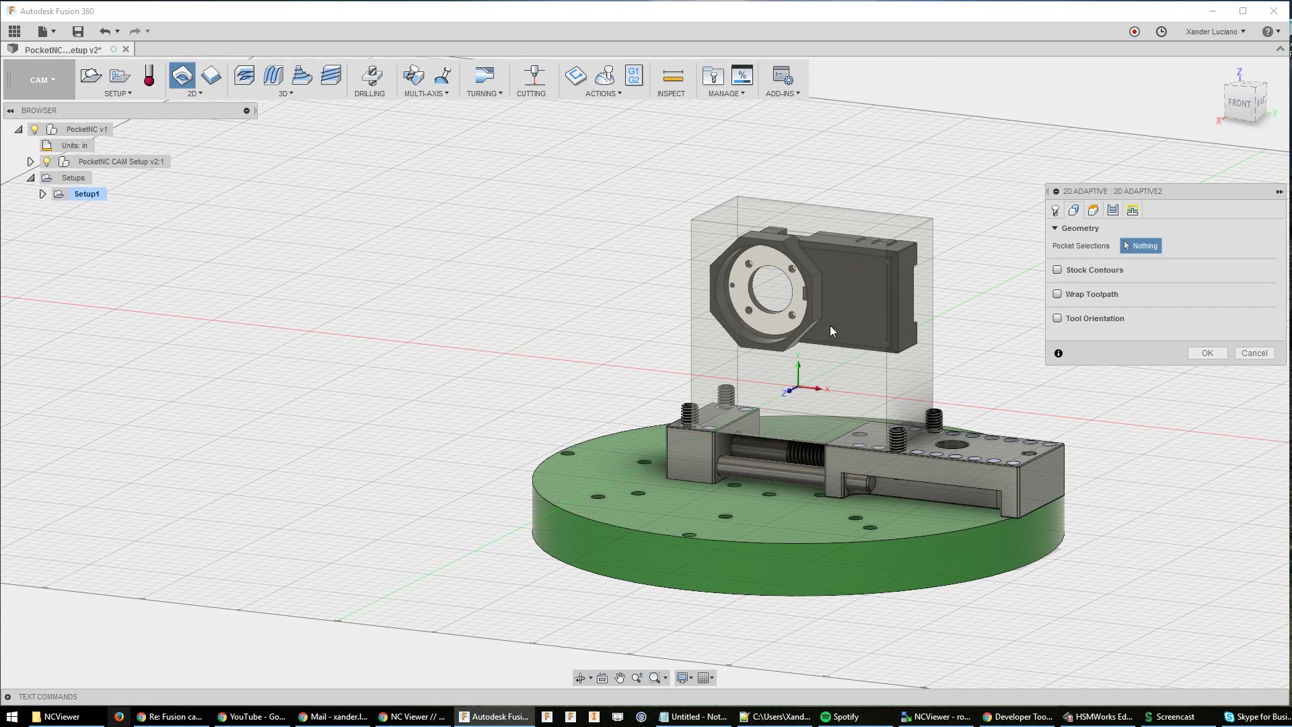
scroll(801, 336, "up", 5)
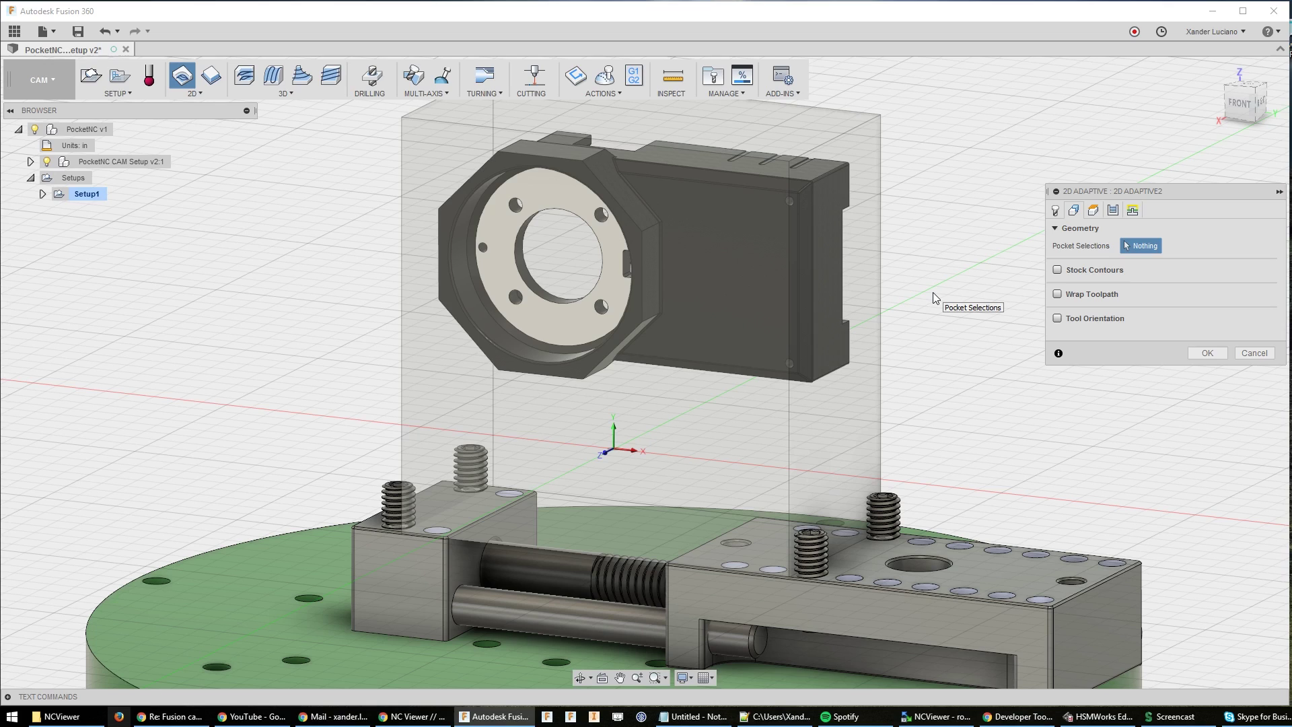
left_click(1255, 353)
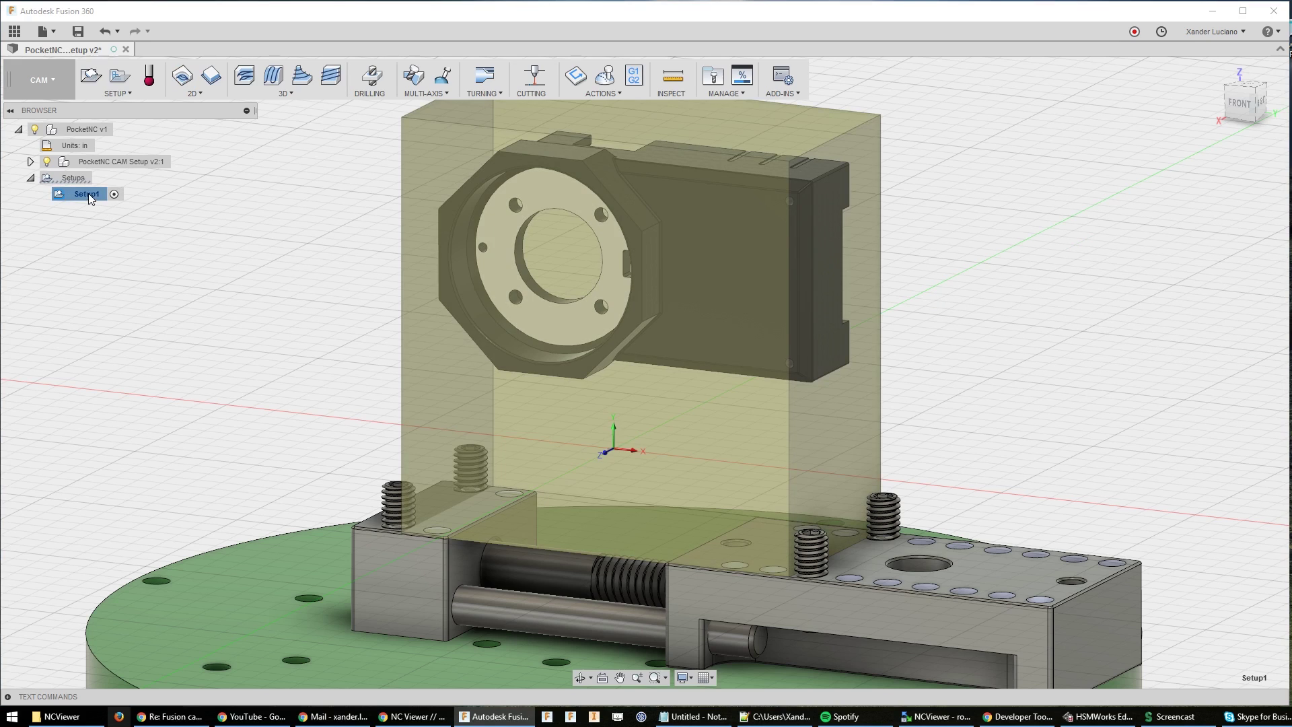
Start a 3D Adaptive Clearing operation using tool #1 Ø1/8" flat
left_click(245, 76)
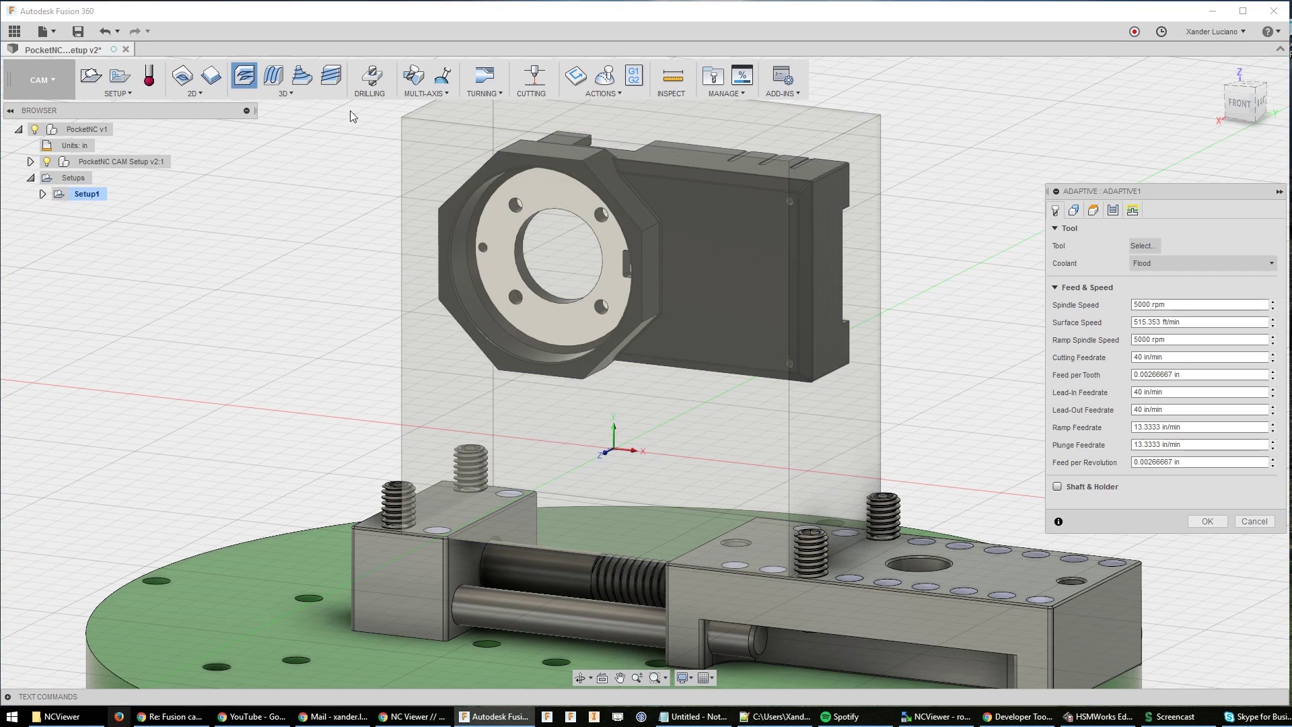
left_click(1142, 246)
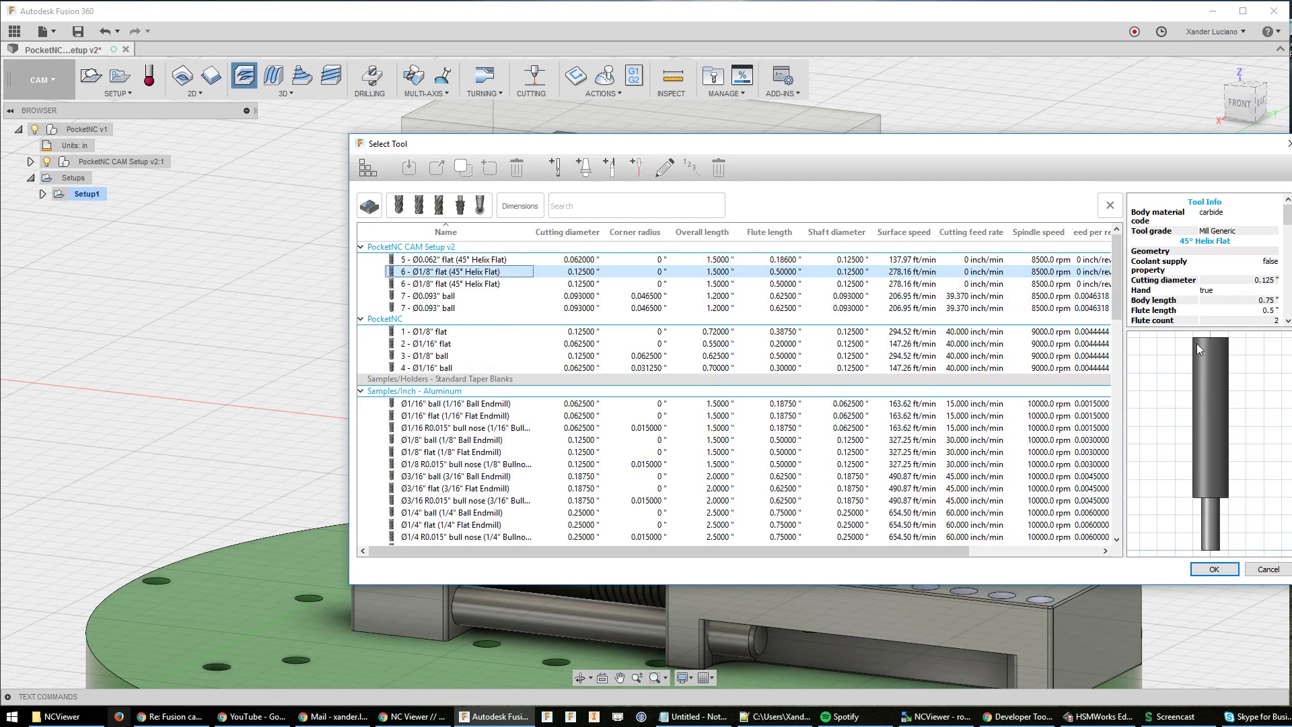
left_click(448, 331)
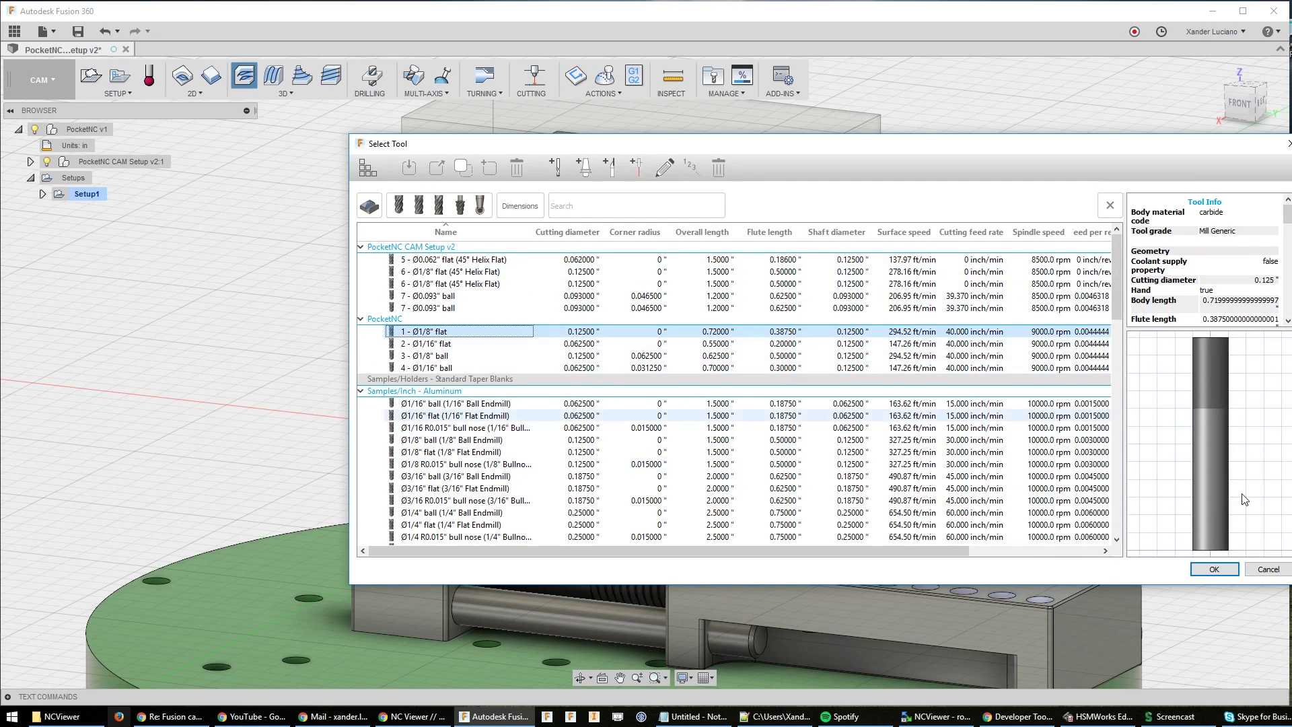
left_click(1214, 569)
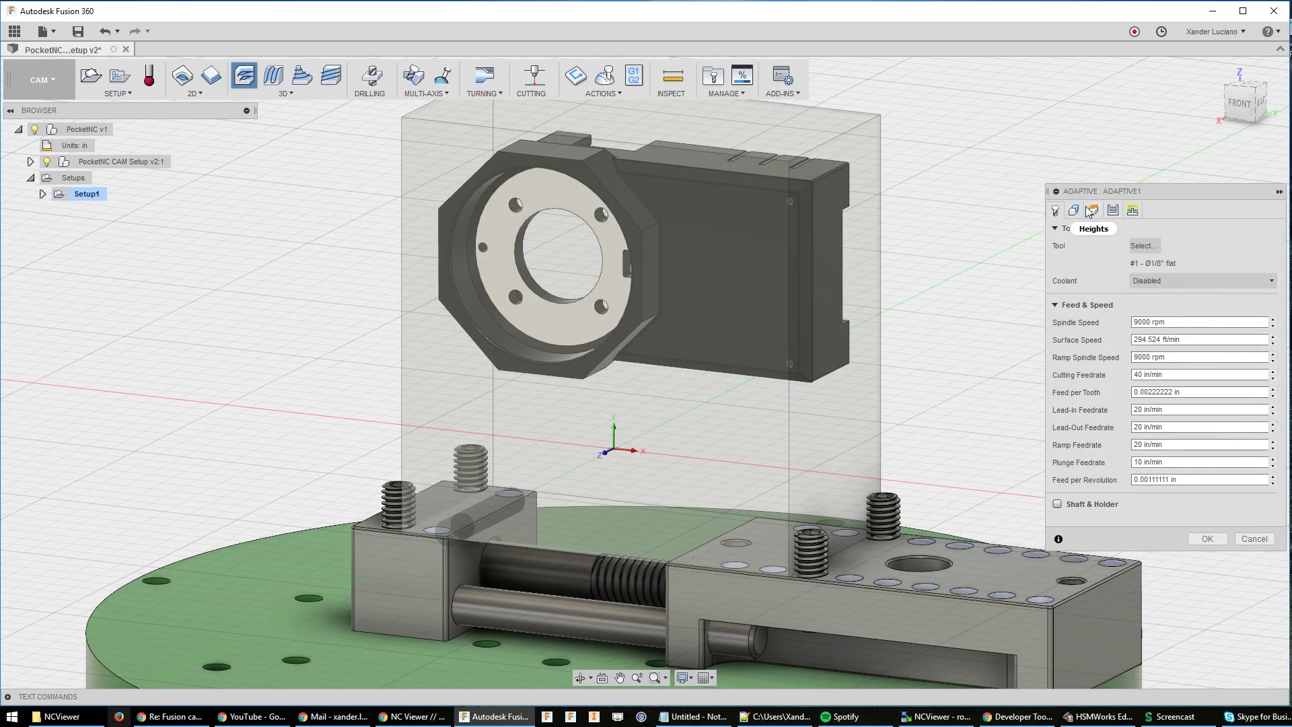
Set the bottom height from a picked vertex on the model and generate the toolpath
left_click(1075, 210)
left_click(1093, 210)
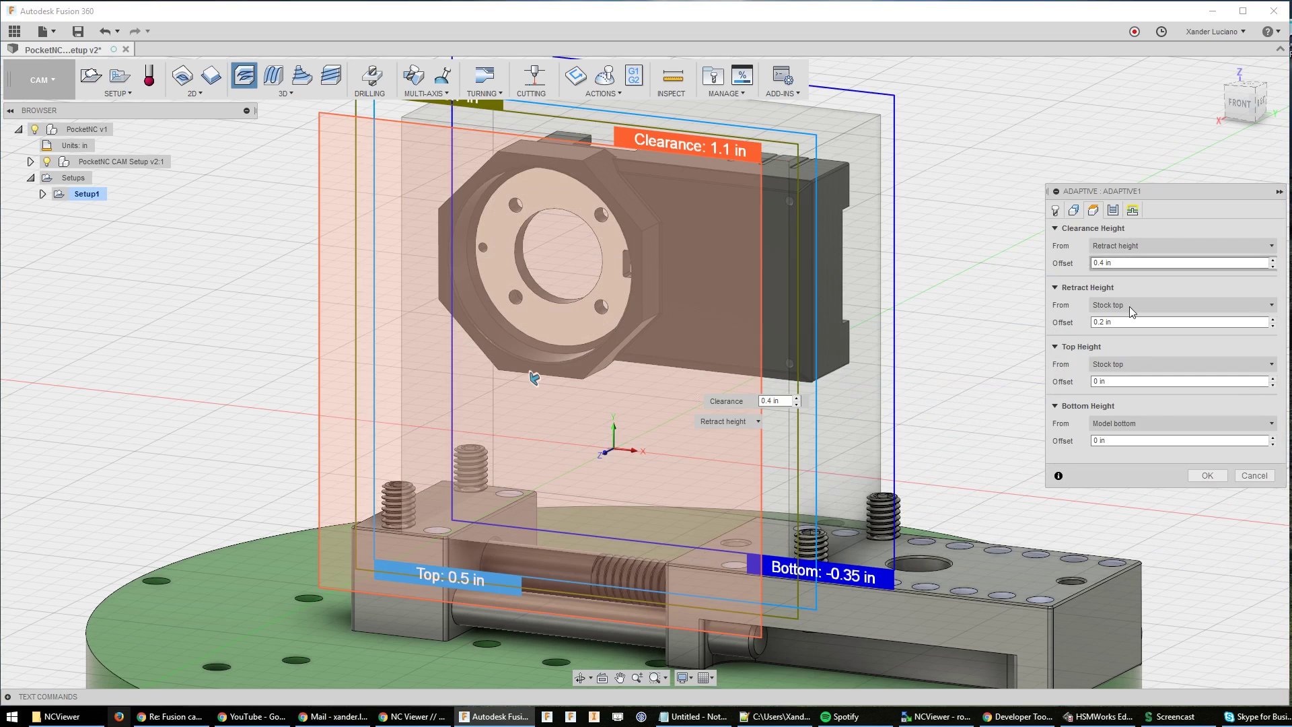
left_click(1148, 431)
left_click(1150, 584)
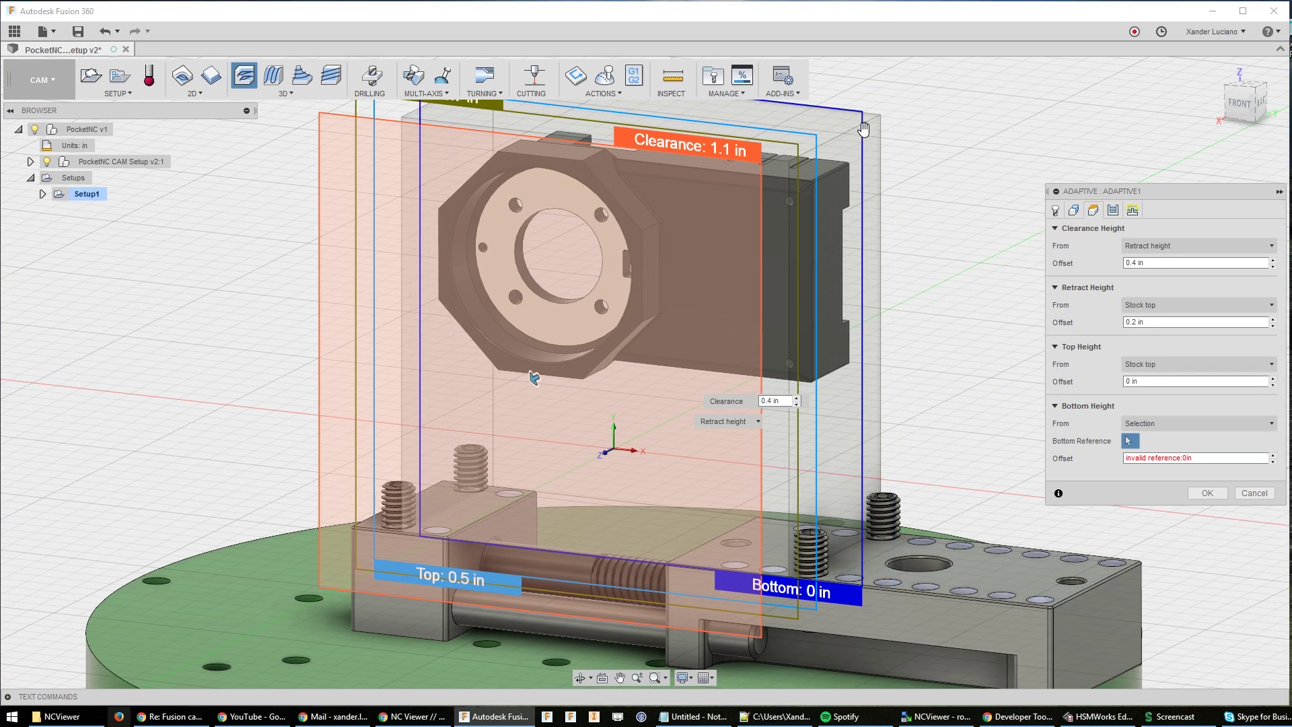
middle_click_drag(812, 188, 791, 196, "shift")
left_click(800, 168)
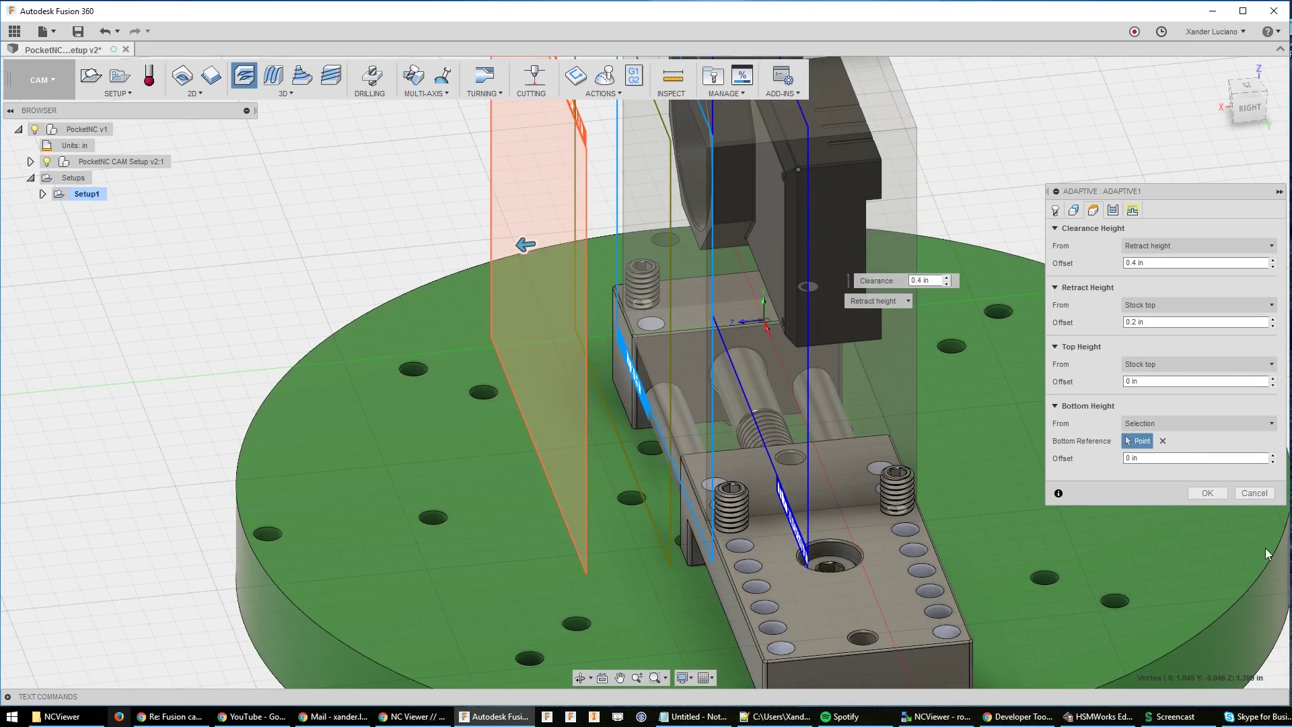
left_click(1210, 494)
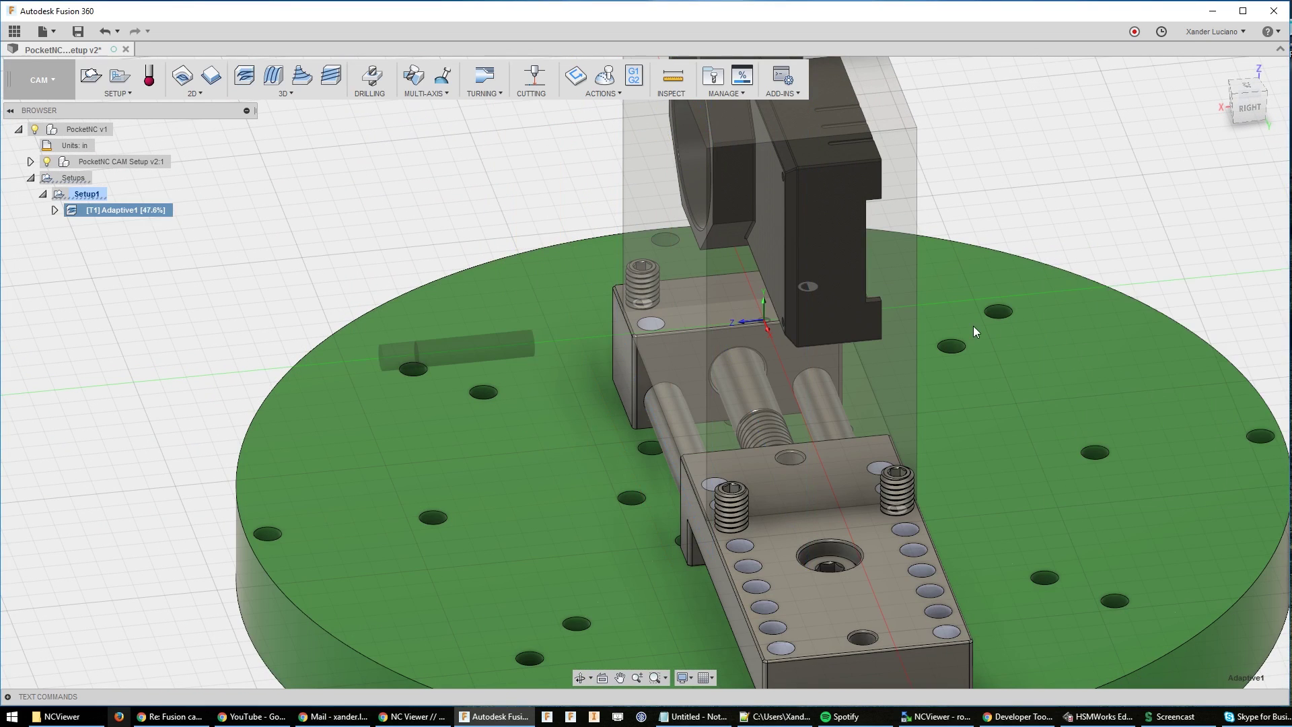
Orbit and zoom to inspect the Adaptive1 toolpath from the front, then deselect it
scroll(1008, 264, "down", 5)
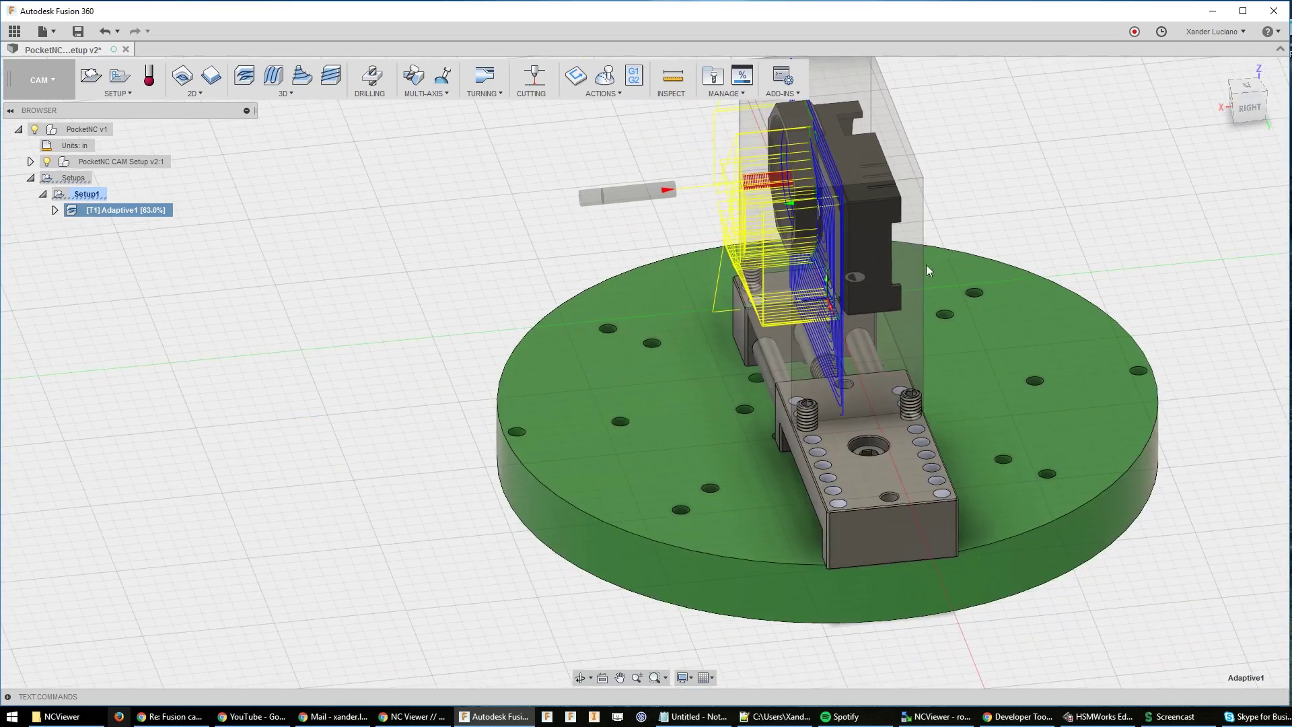
middle_click_drag(920, 268, 567, 316, "shift")
scroll(996, 306, "up", 5)
middle_click_drag(995, 305, 1014, 262, "shift")
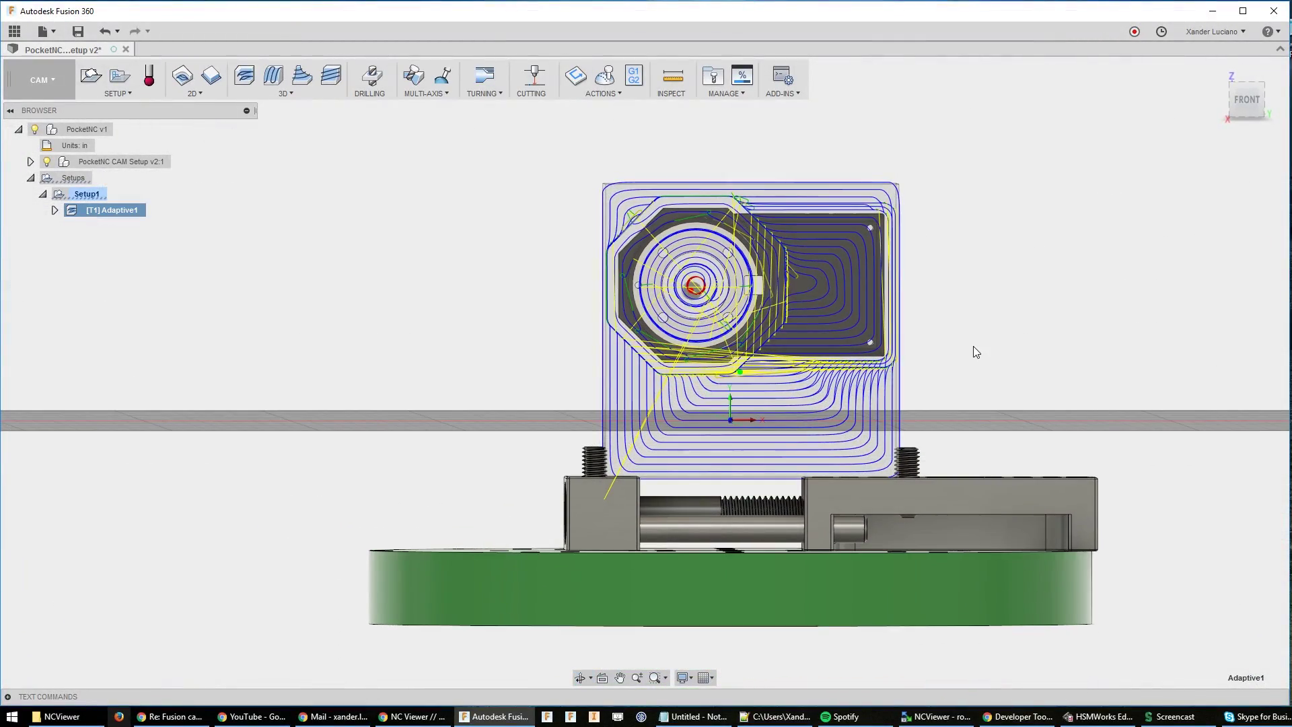
left_click(1244, 100)
scroll(1104, 281, "down", 4)
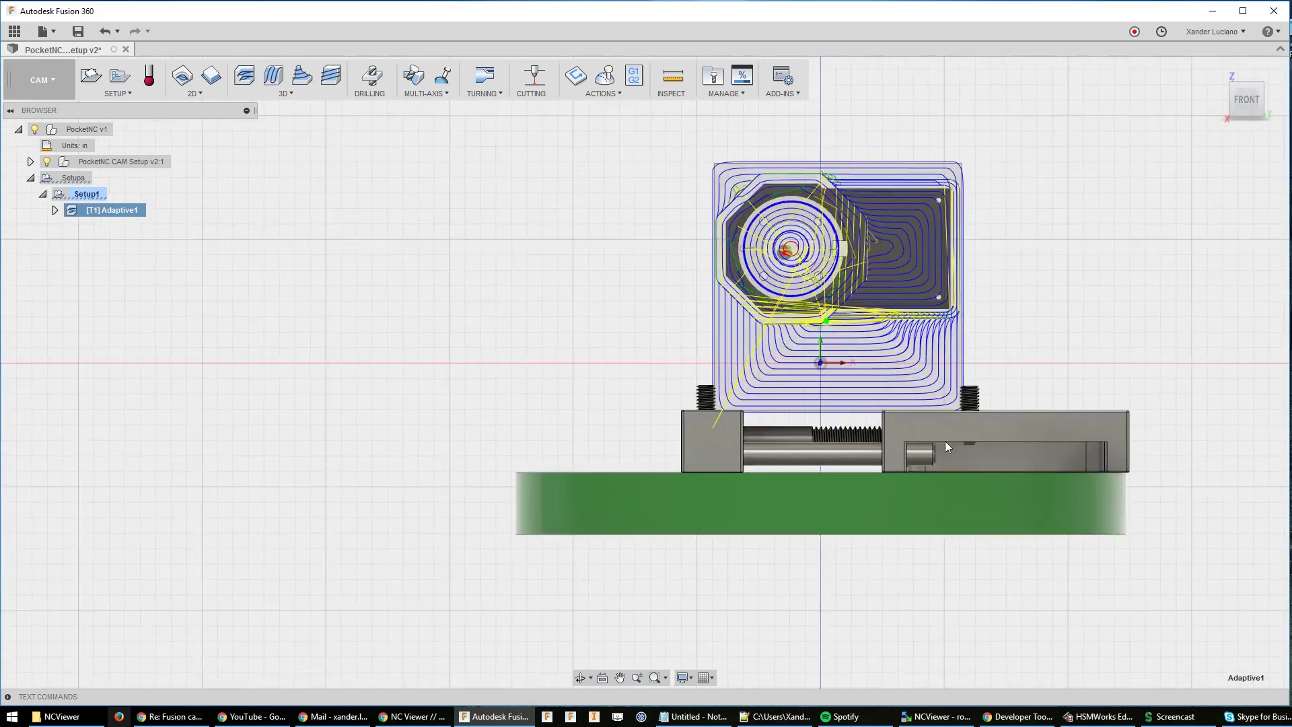
scroll(855, 525, "up", 5)
scroll(740, 578, "up", 5)
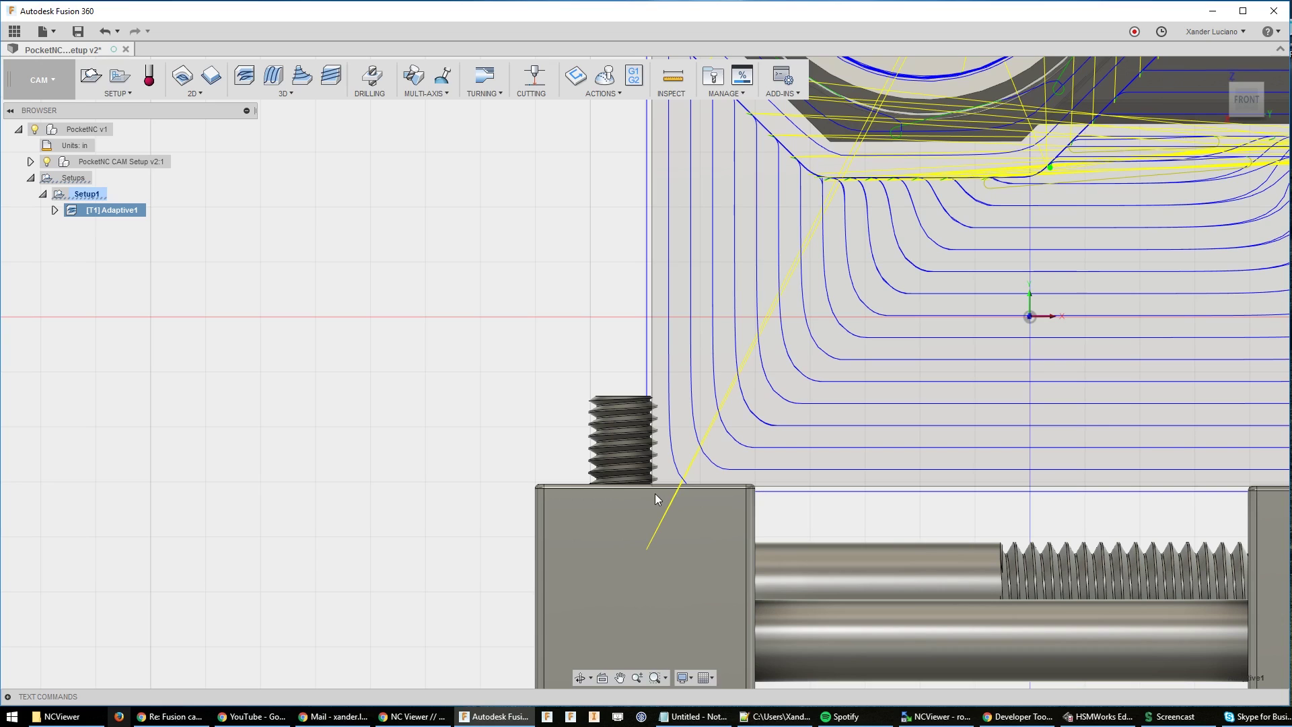
scroll(656, 494, "down", 5)
left_click(1133, 280)
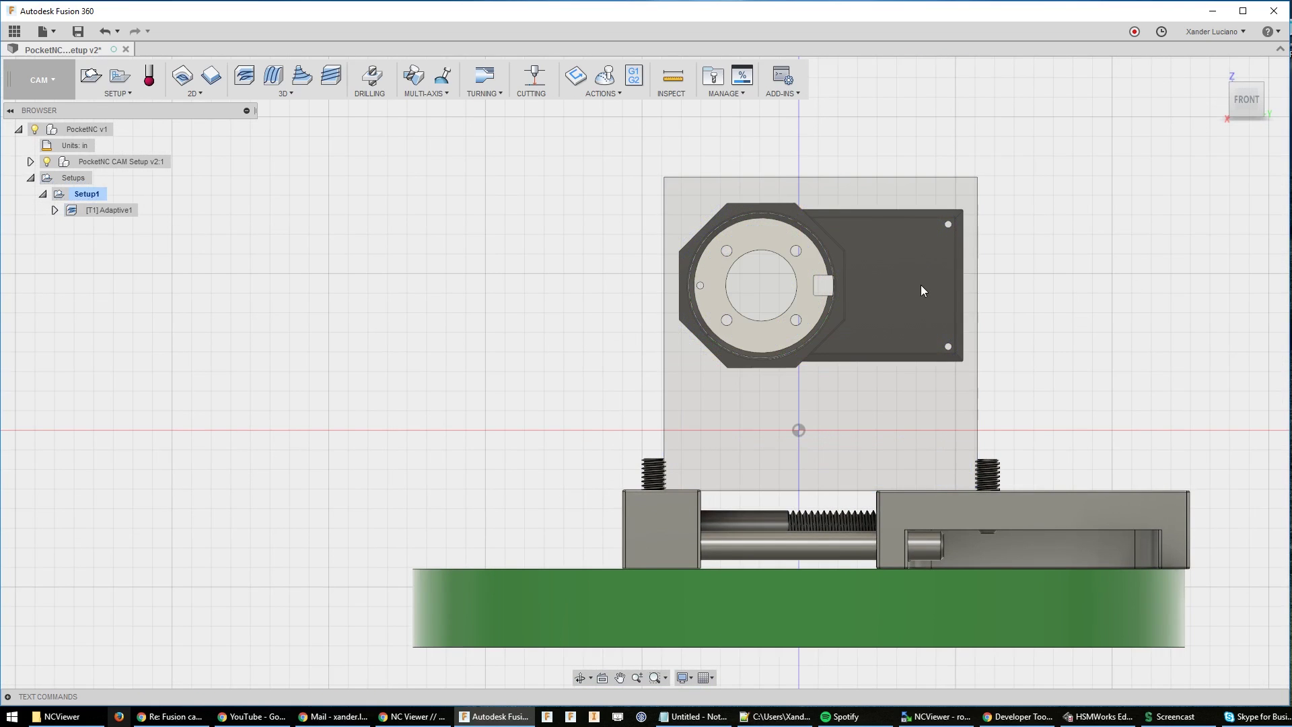
In the Model workspace, make Stock Component:1 selectable, active, and isolated
left_click(39, 83)
left_click(37, 109)
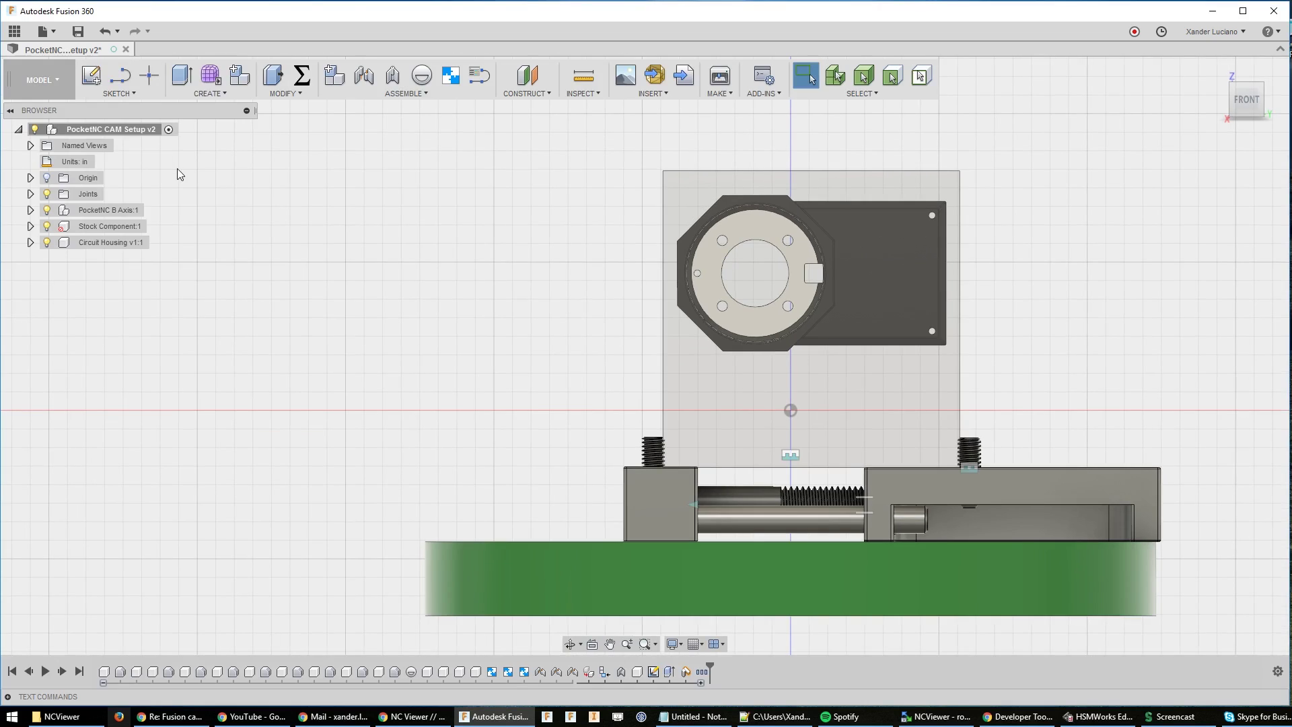
right_click(115, 226)
left_click(148, 486)
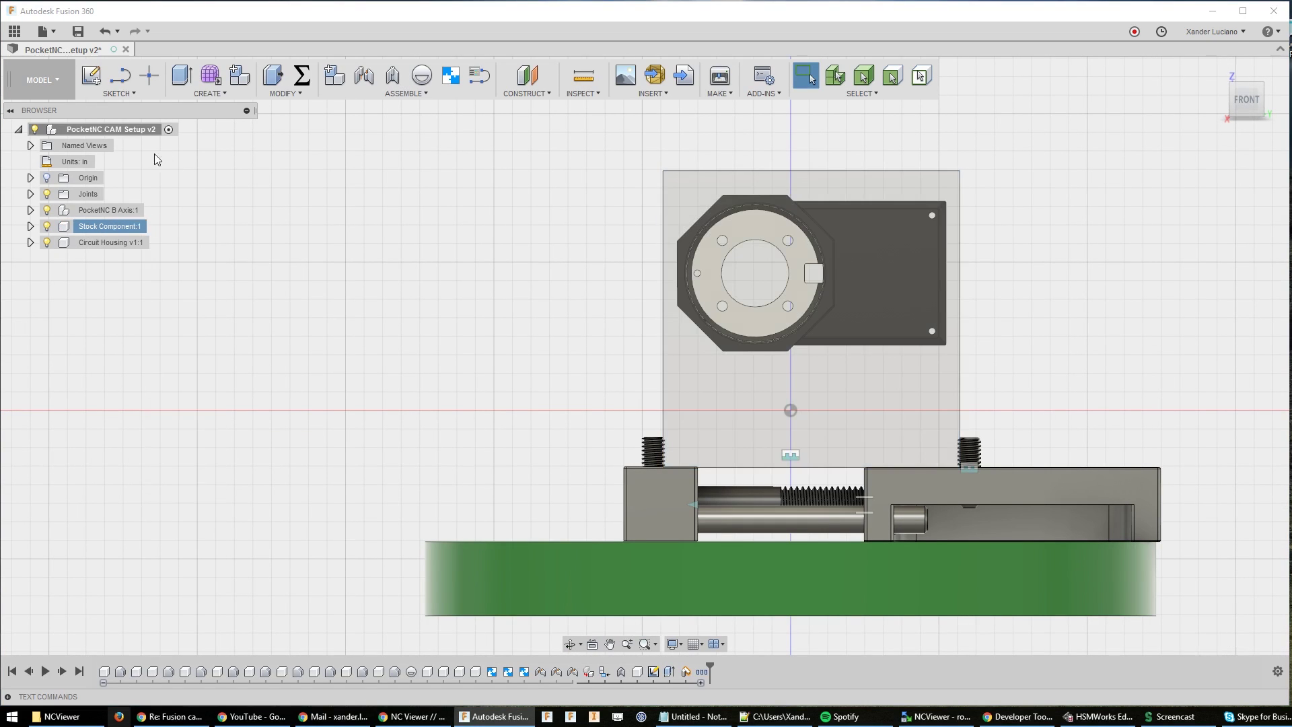
left_click(151, 229)
left_click(154, 226)
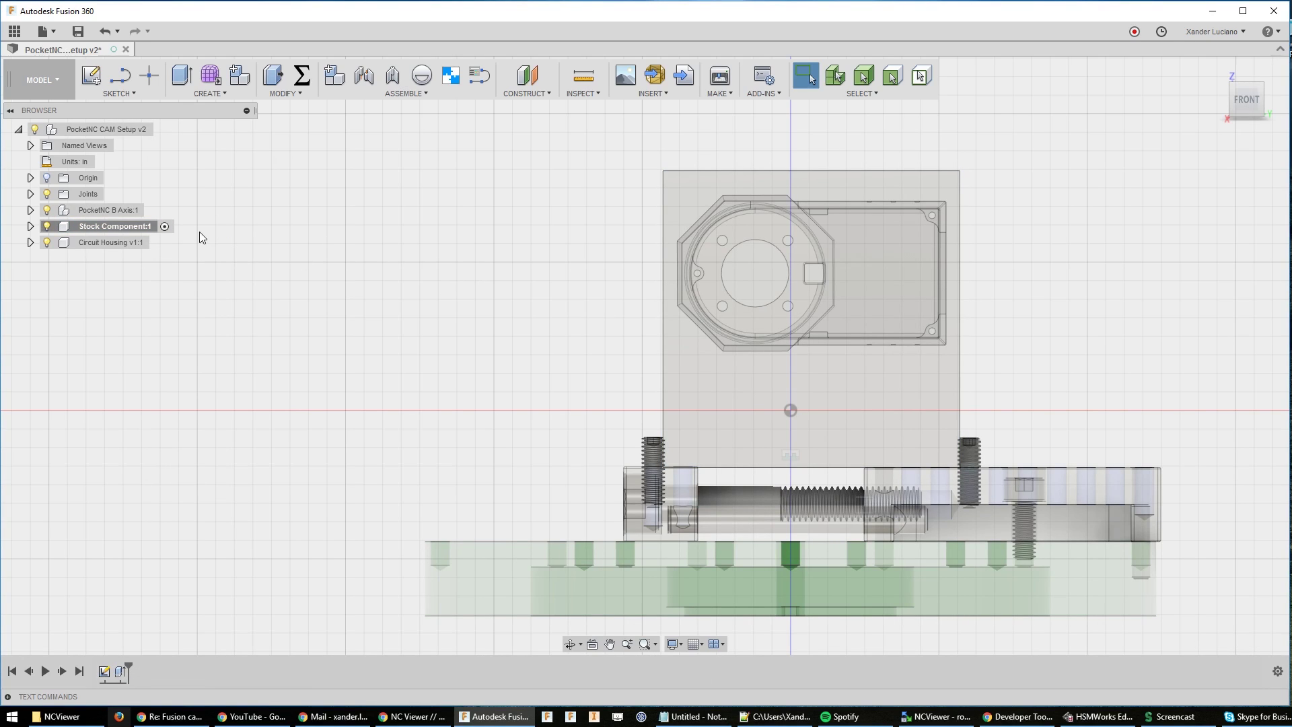
right_click(124, 226)
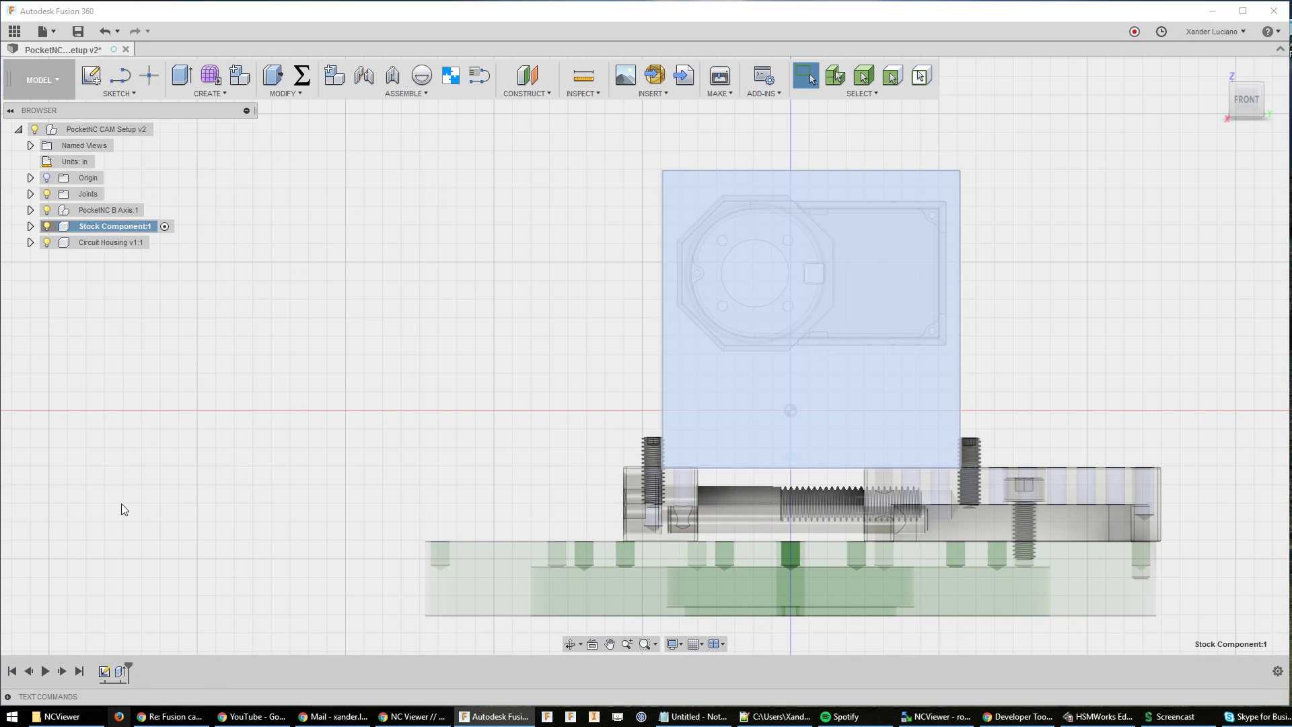
left_click(160, 514)
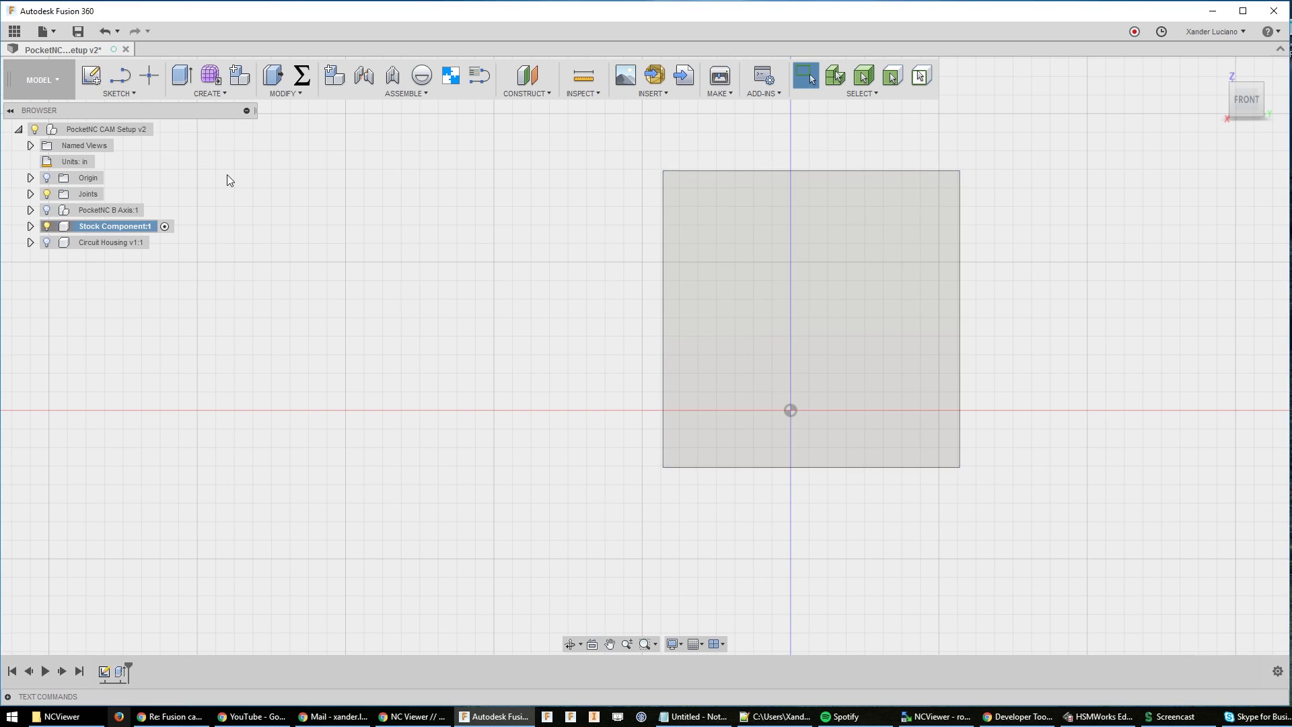
Sketch a closed stepped outline on the stock's front face with 0.375 in and 1.125 in segments
key("l")
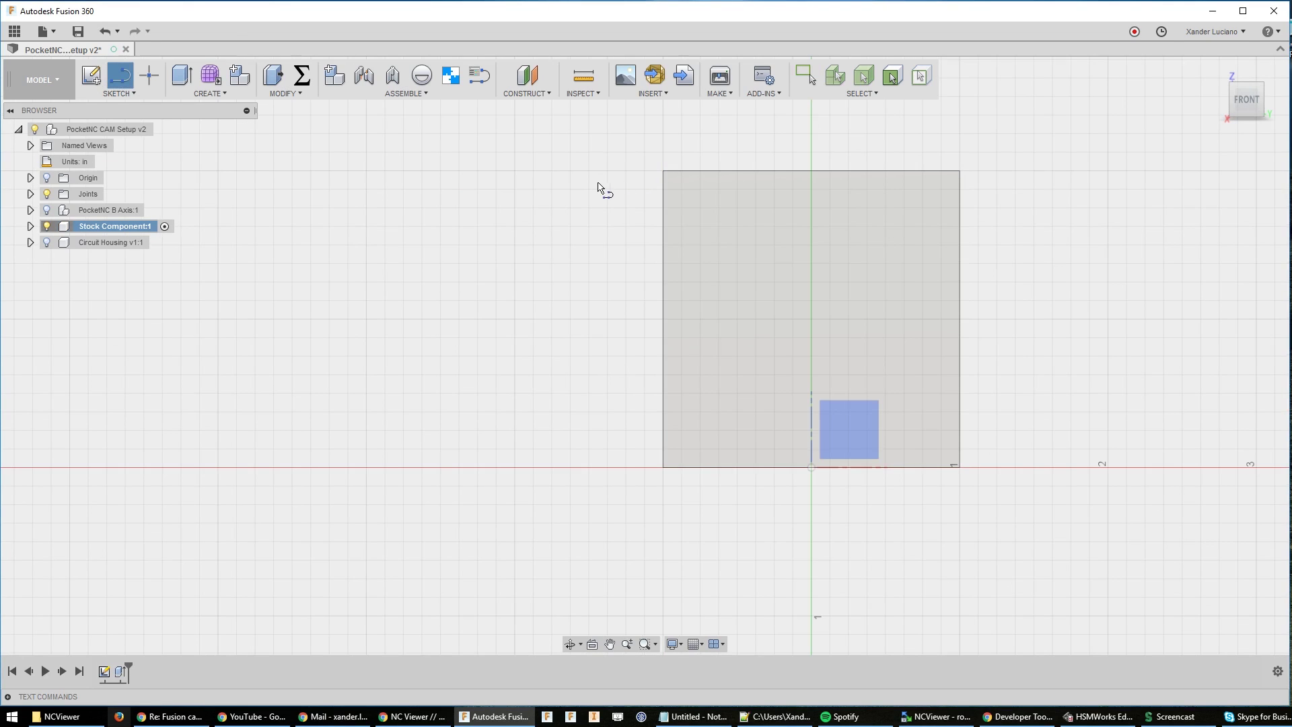
left_click(686, 179)
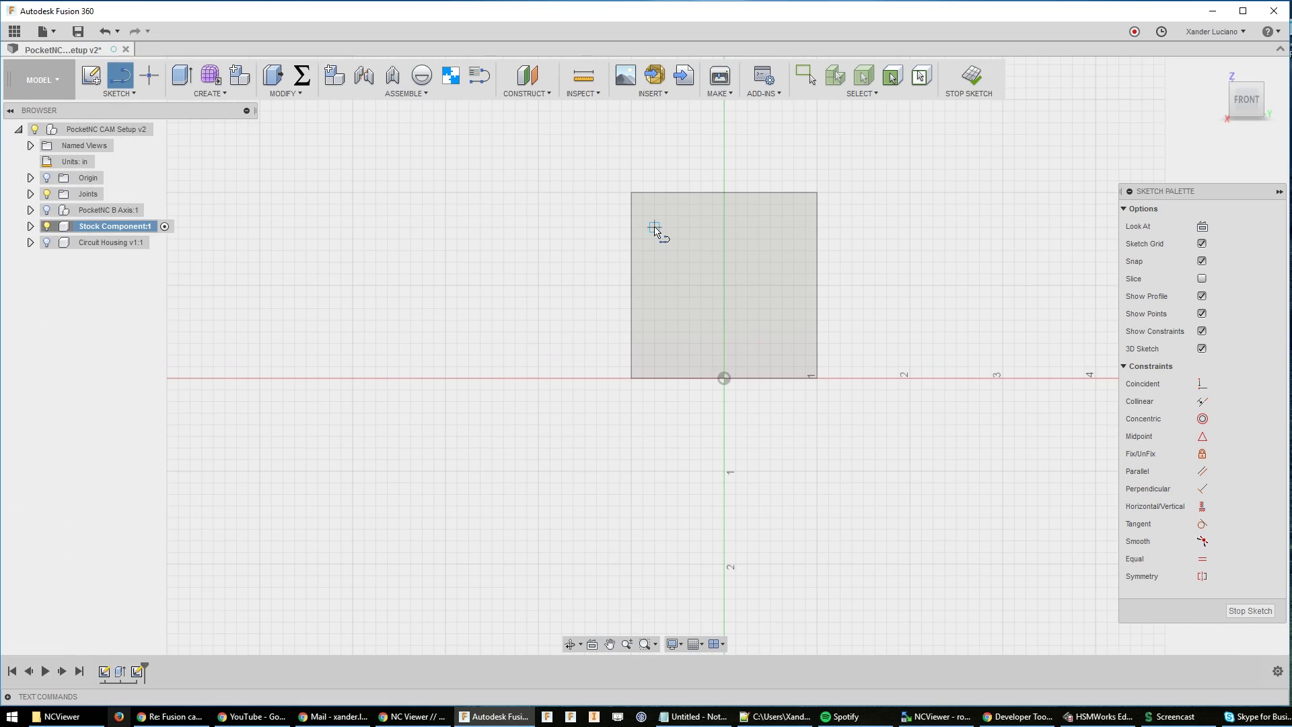
left_click(618, 167)
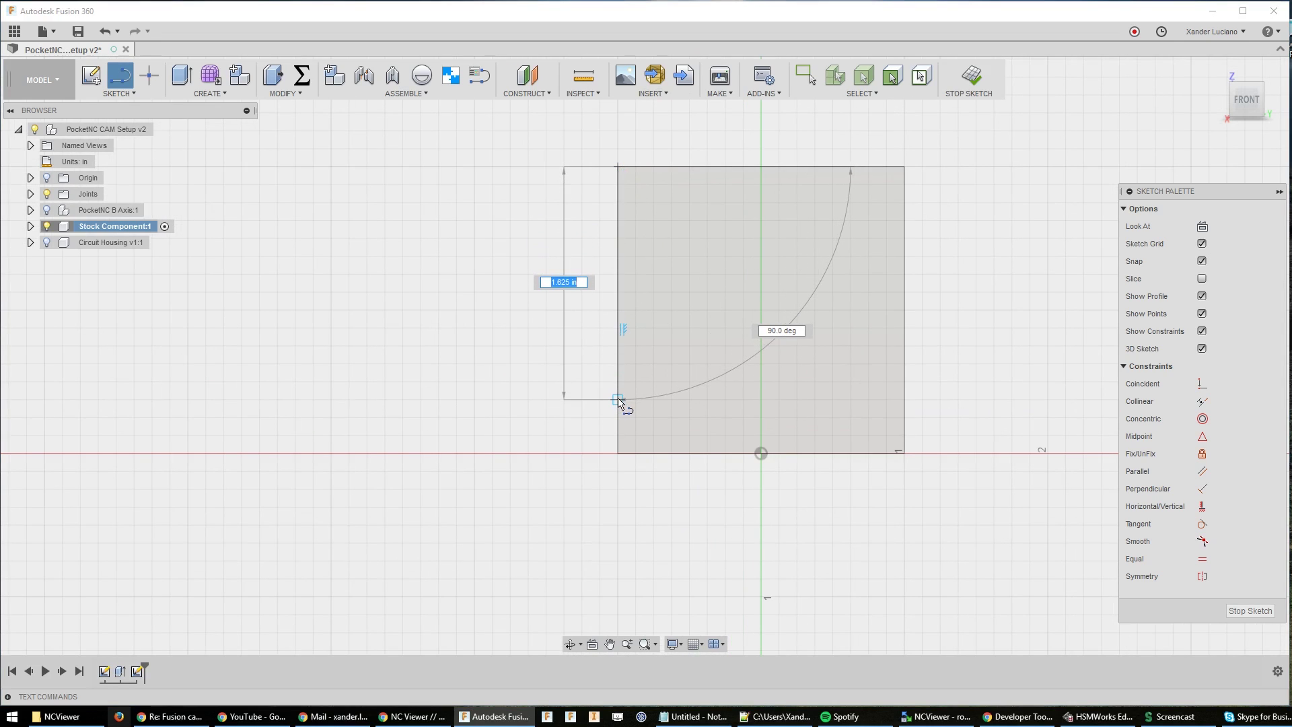
left_click(618, 399)
left_click(671, 399)
left_click(672, 435)
left_click(832, 435)
left_click(832, 399)
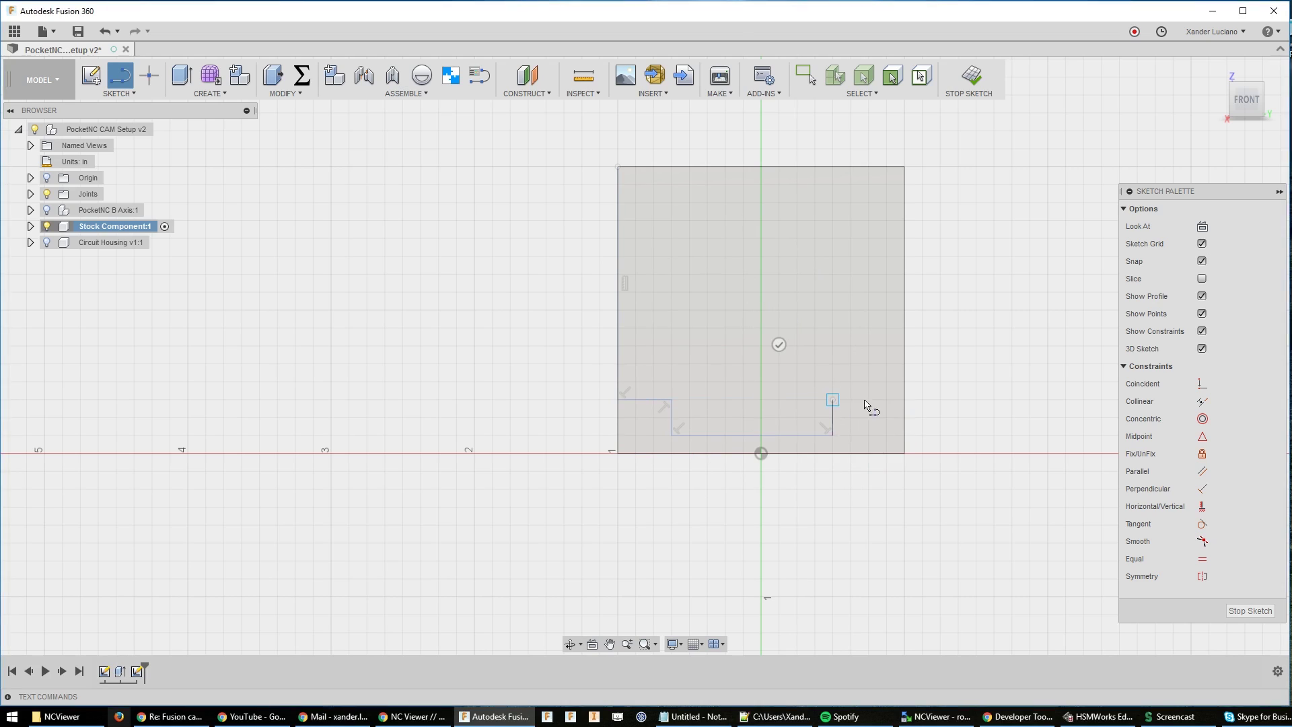
left_click(905, 400)
left_click(904, 167)
left_click(618, 167)
left_click(972, 76)
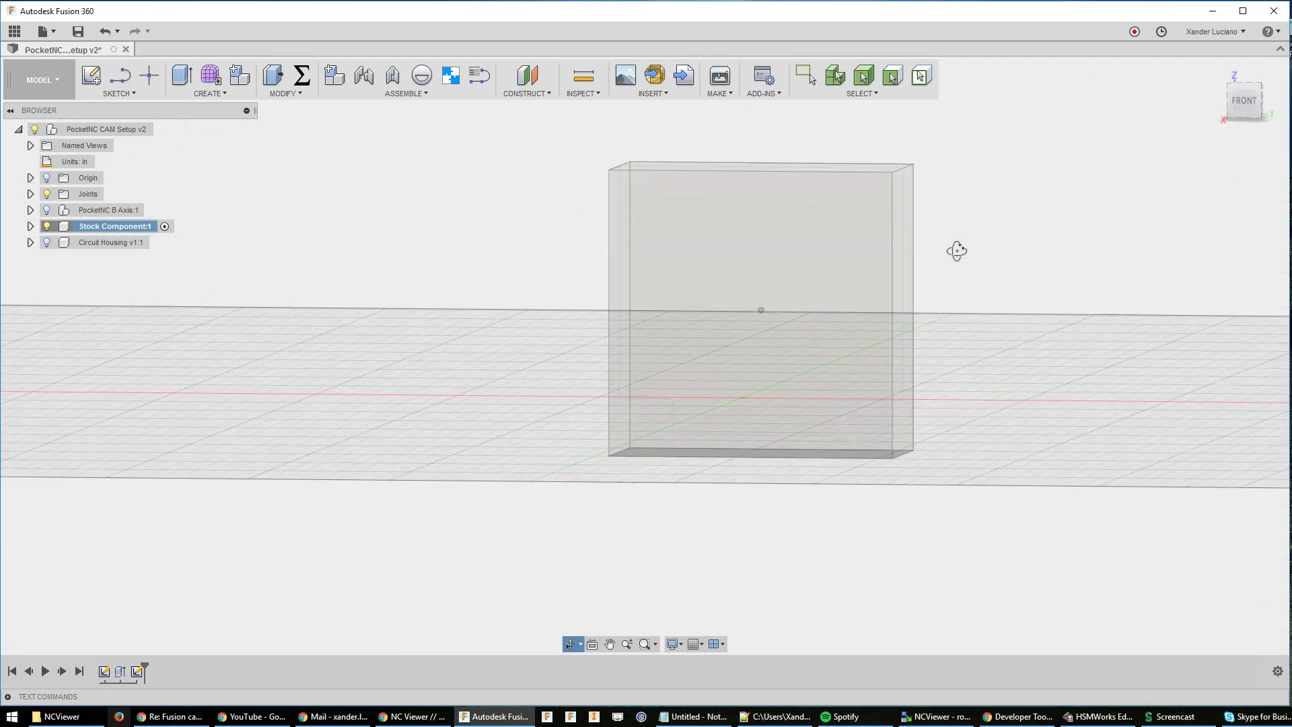
Unhide all components, return to CAM, and reopen Adaptive1 for editing
right_click(98, 228)
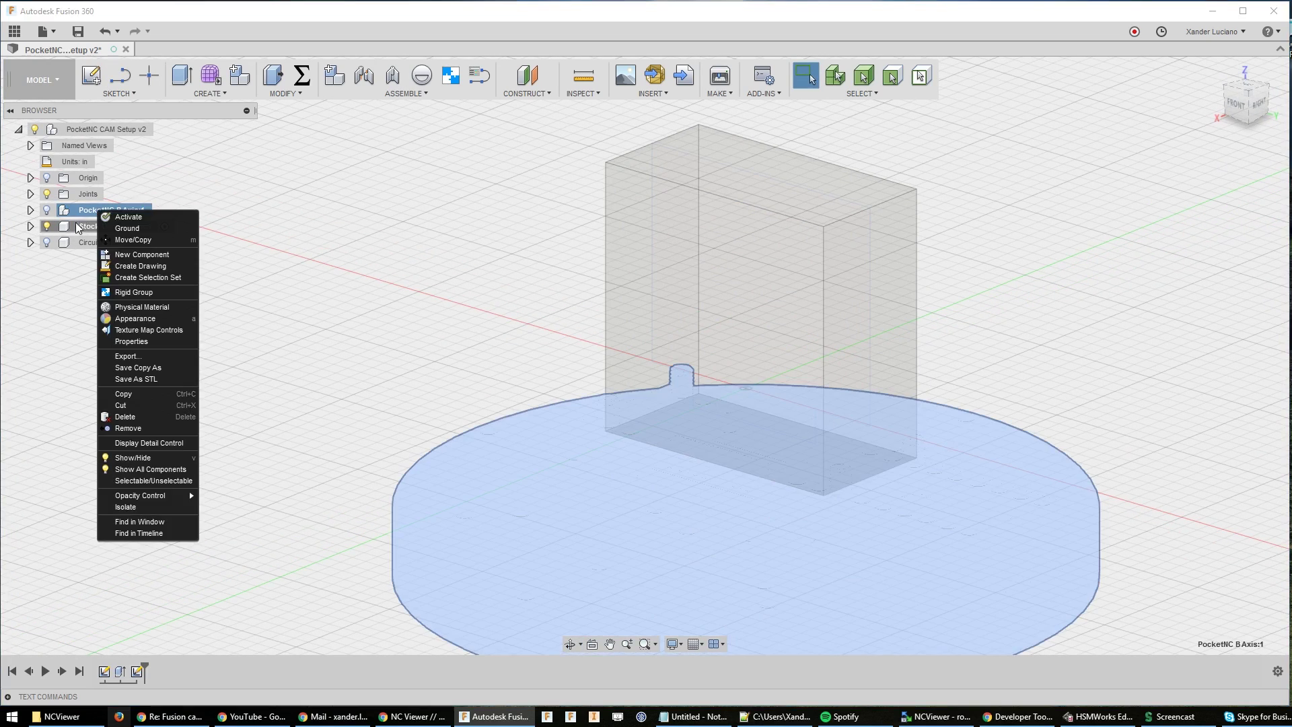
left_click(122, 511)
left_click(40, 80)
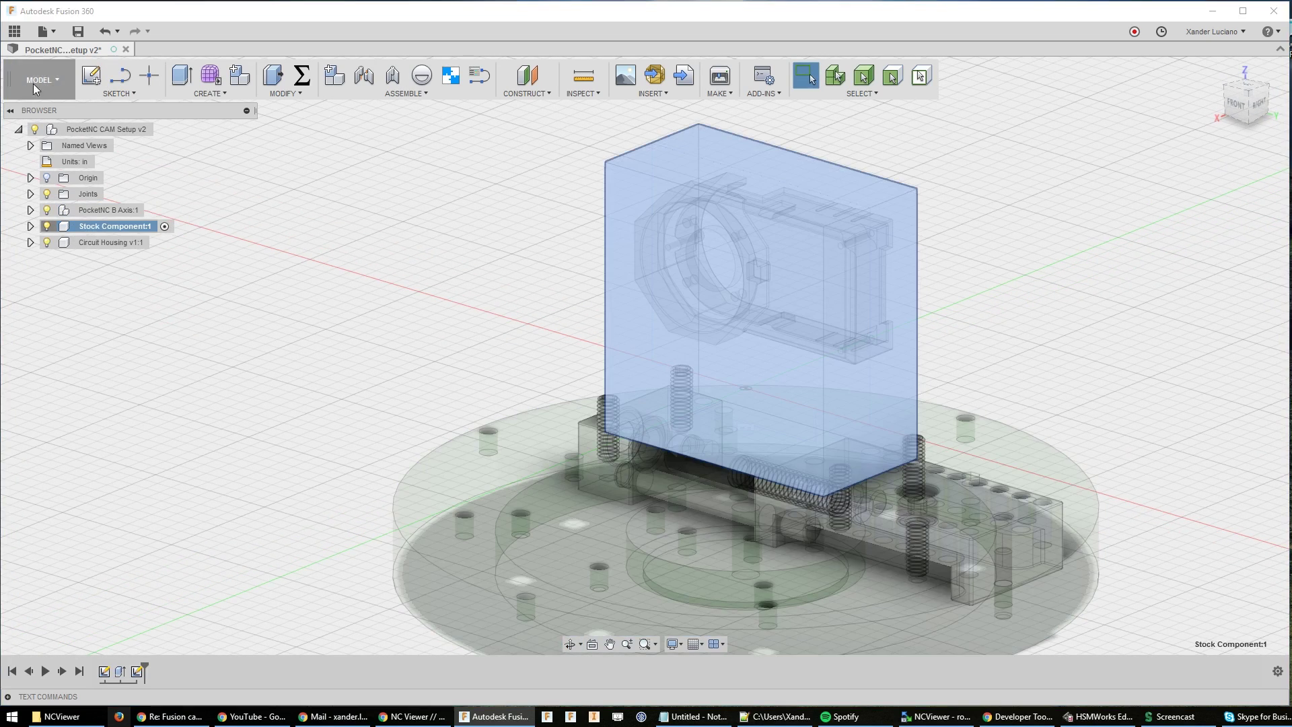
left_click(58, 253)
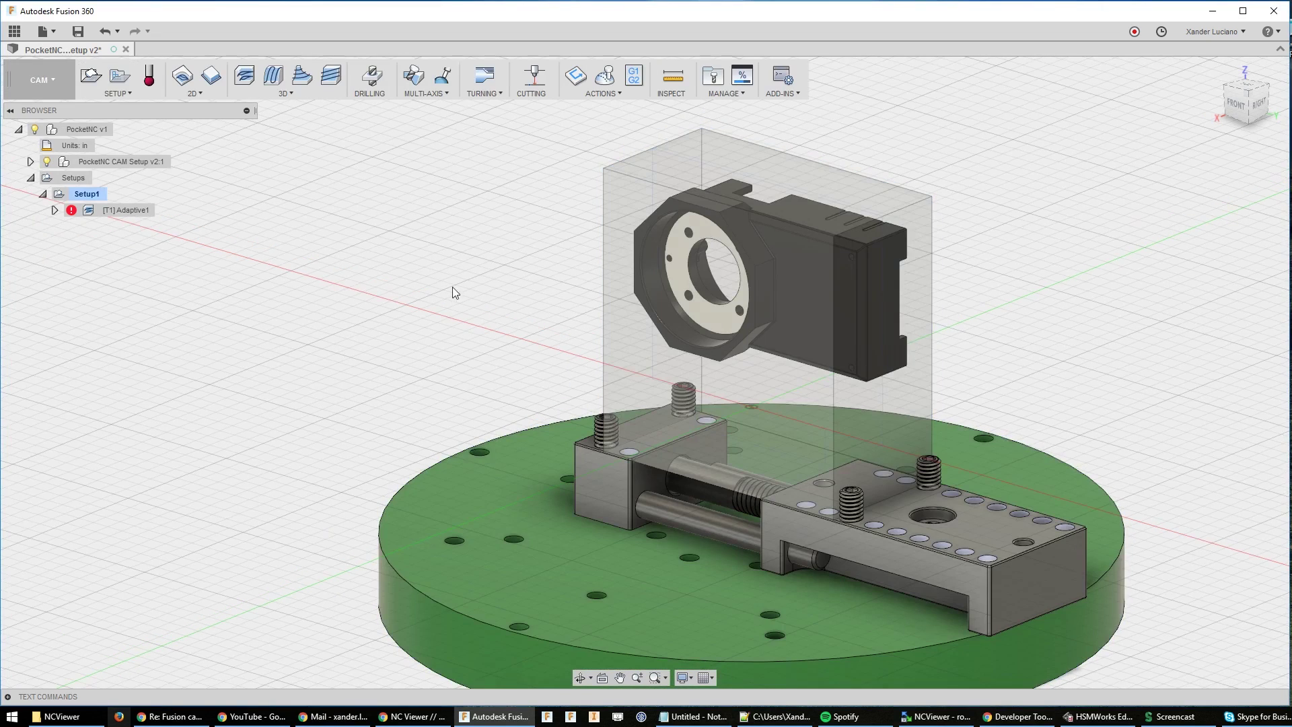
left_click(113, 213)
right_click(114, 213)
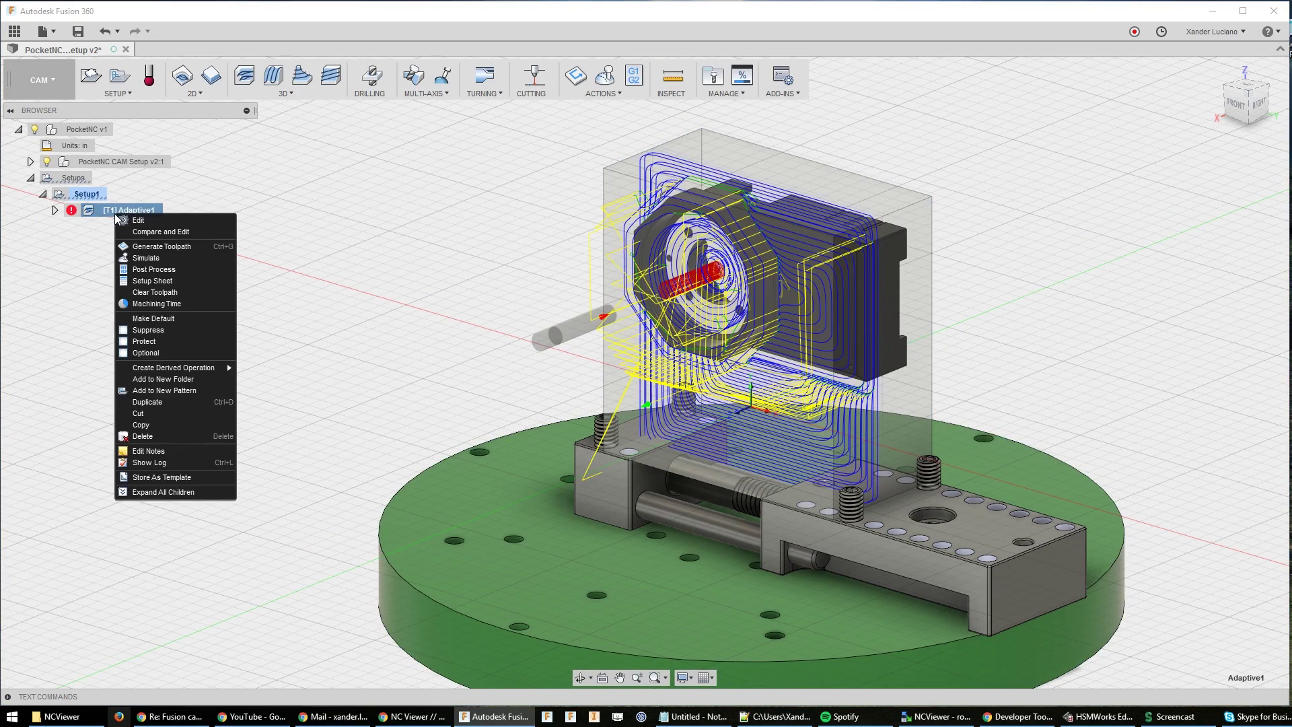
left_click(136, 222)
Use the sketched outline as Adaptive1's machining boundary with tool centre on boundary, and accept
left_click(1074, 210)
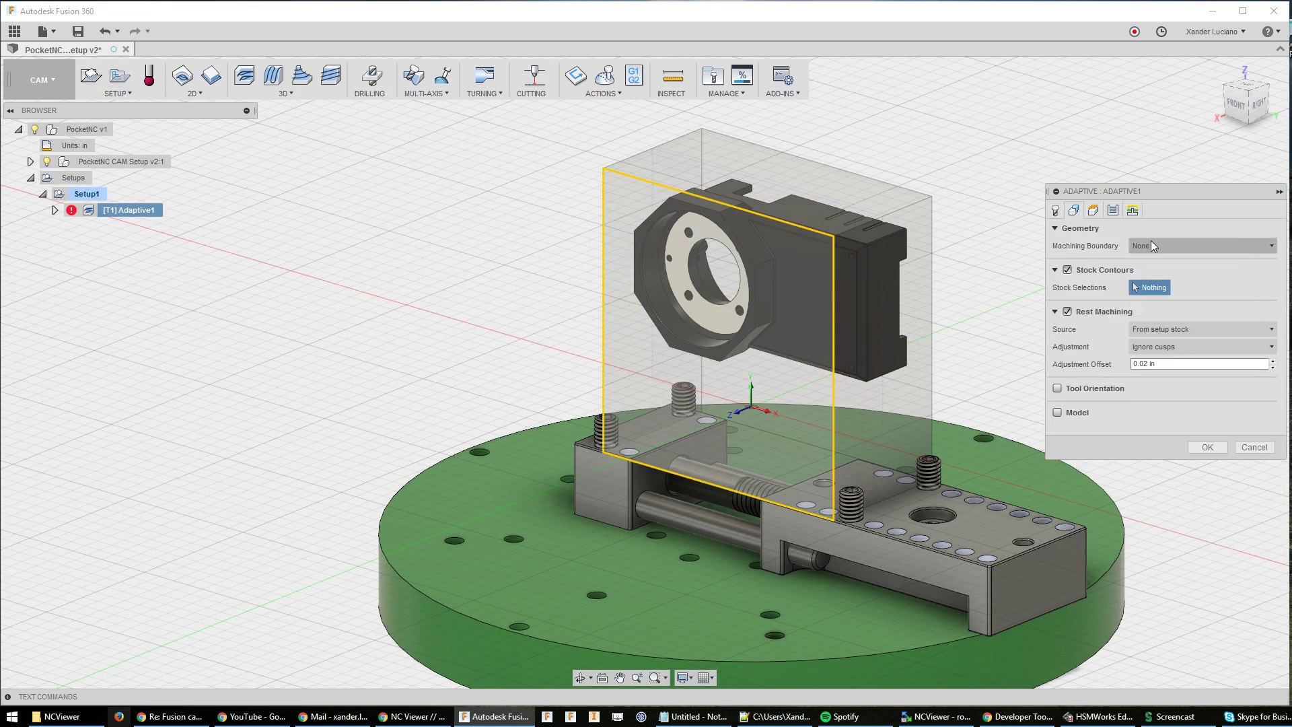
left_click(1151, 244)
left_click(1177, 306)
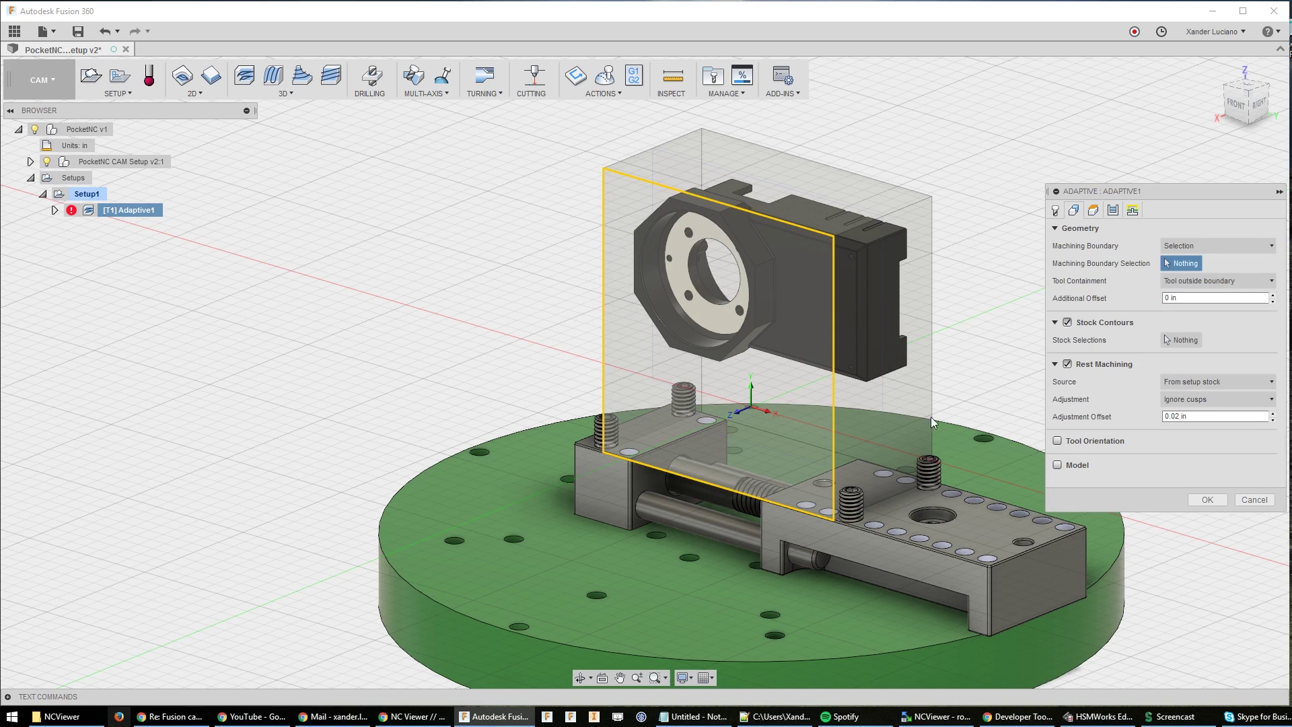
left_click(880, 433)
left_click(1257, 281)
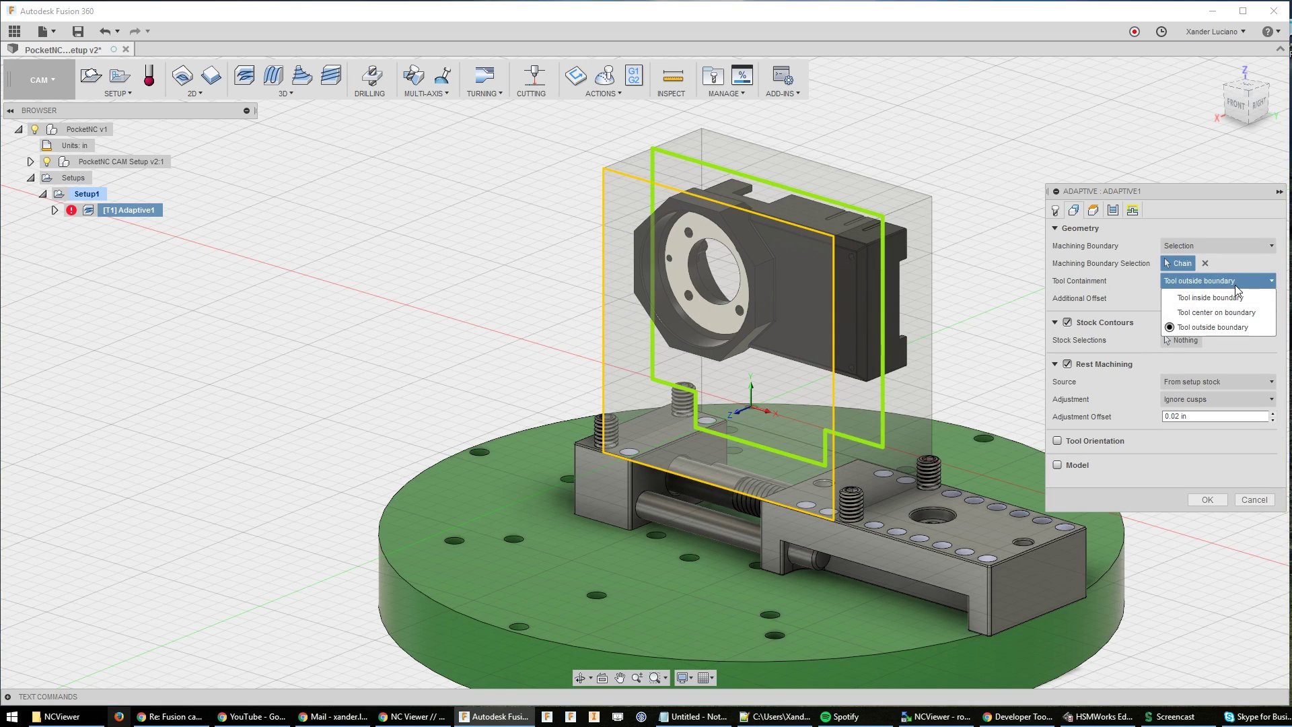
left_click(1241, 312)
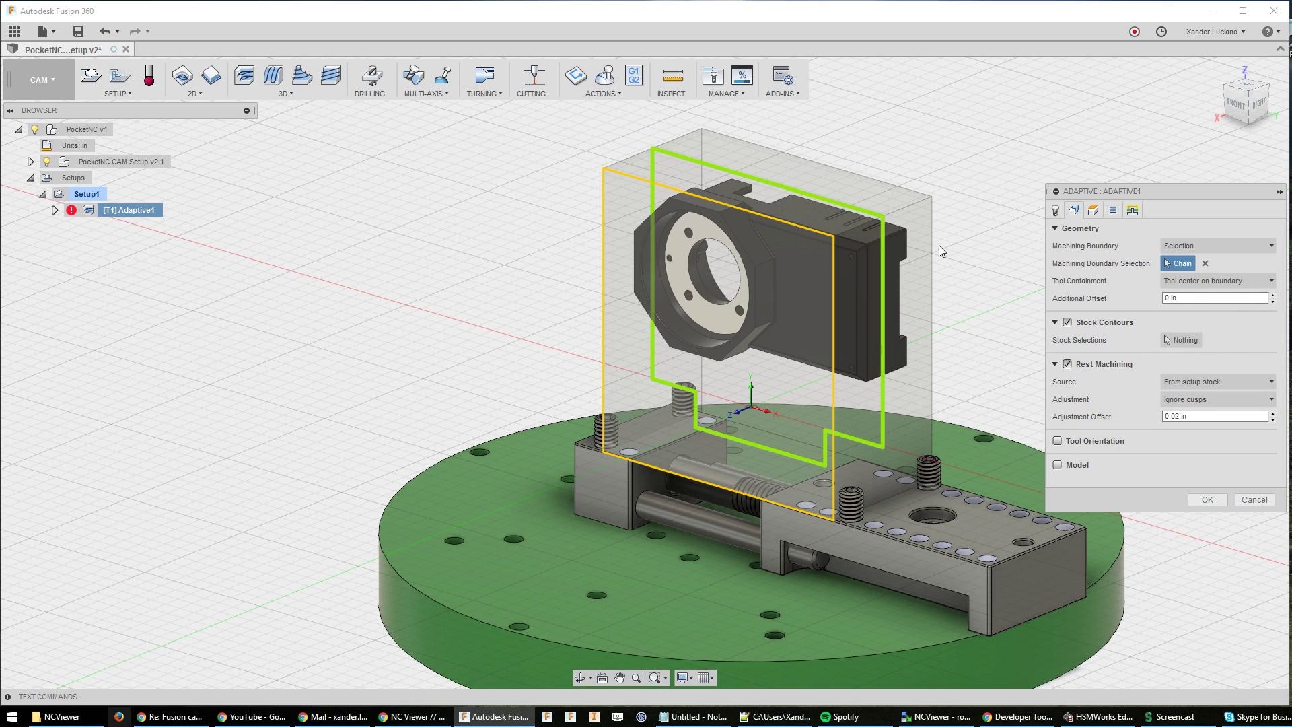
middle_click_drag(941, 250, 986, 226, "shift")
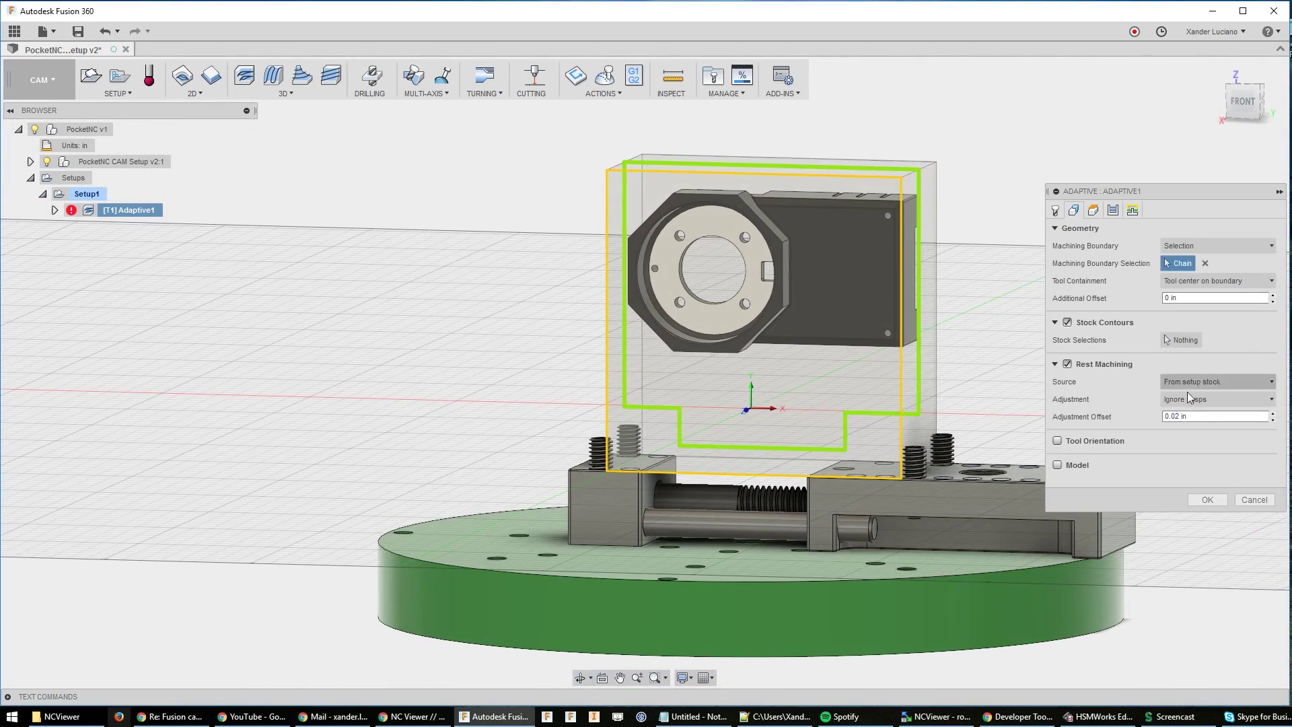
left_click(1212, 500)
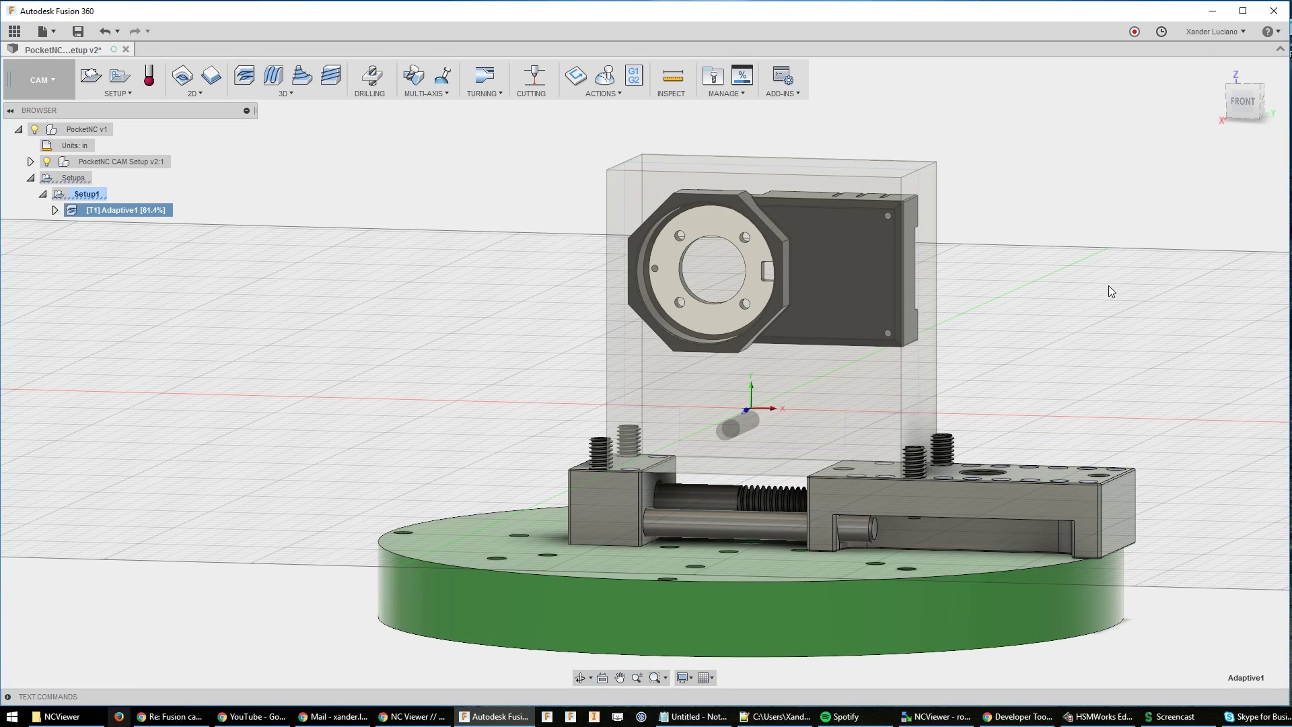
Change Adaptive1's tool containment to tool outside boundary, regenerate, and view it from the front
middle_click_drag(1108, 286, 1012, 320, "shift")
right_click(159, 209)
key("Escape")
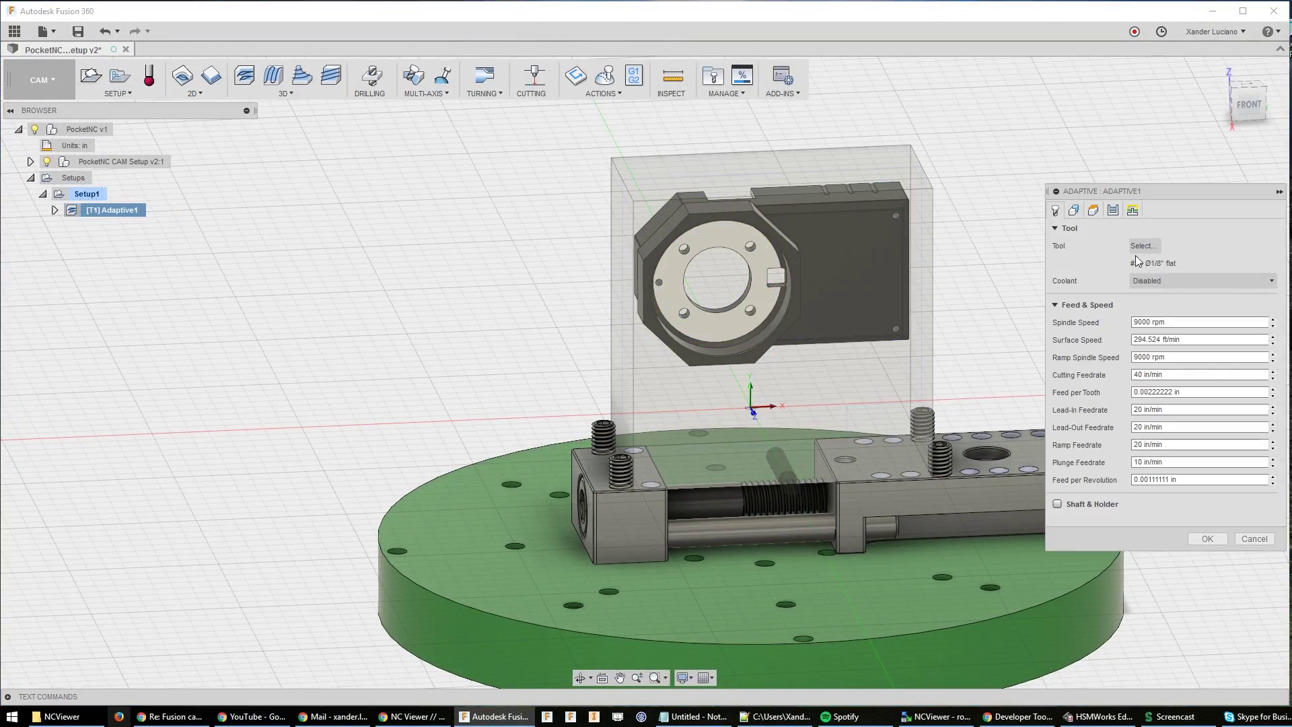
left_click(1074, 210)
left_click(1217, 280)
left_click(1218, 326)
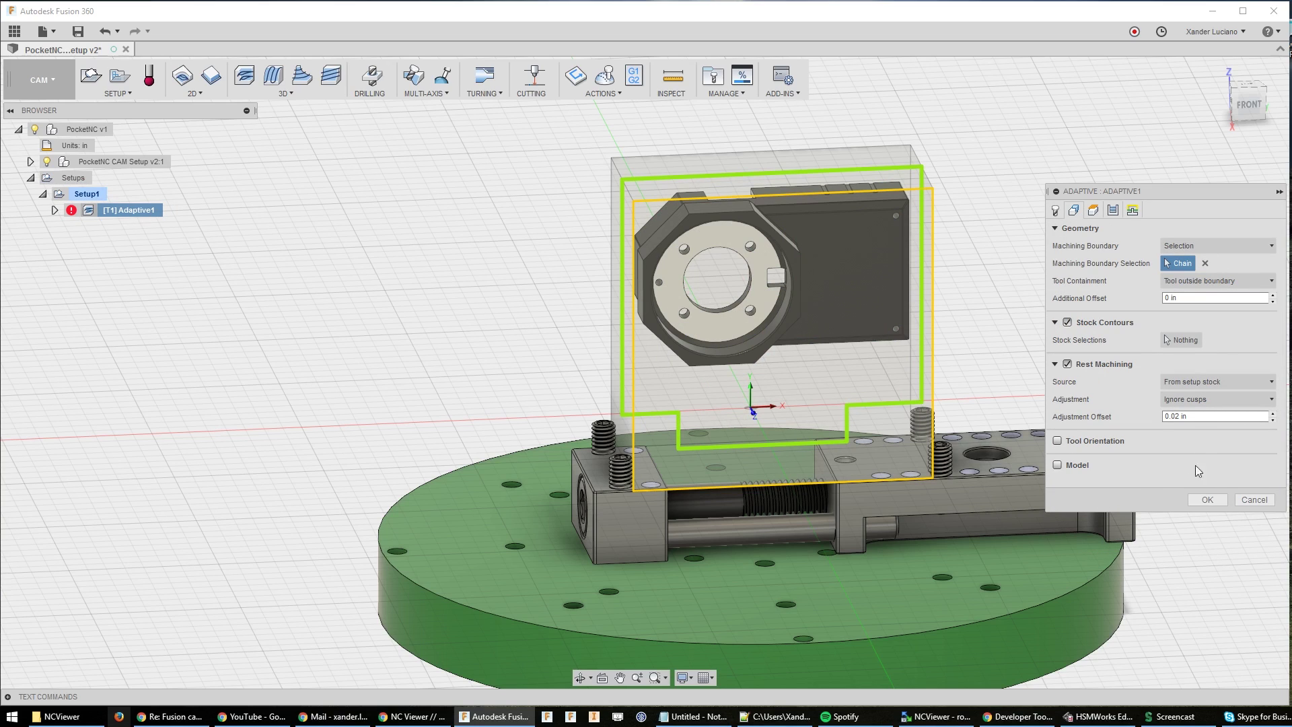
left_click(1208, 500)
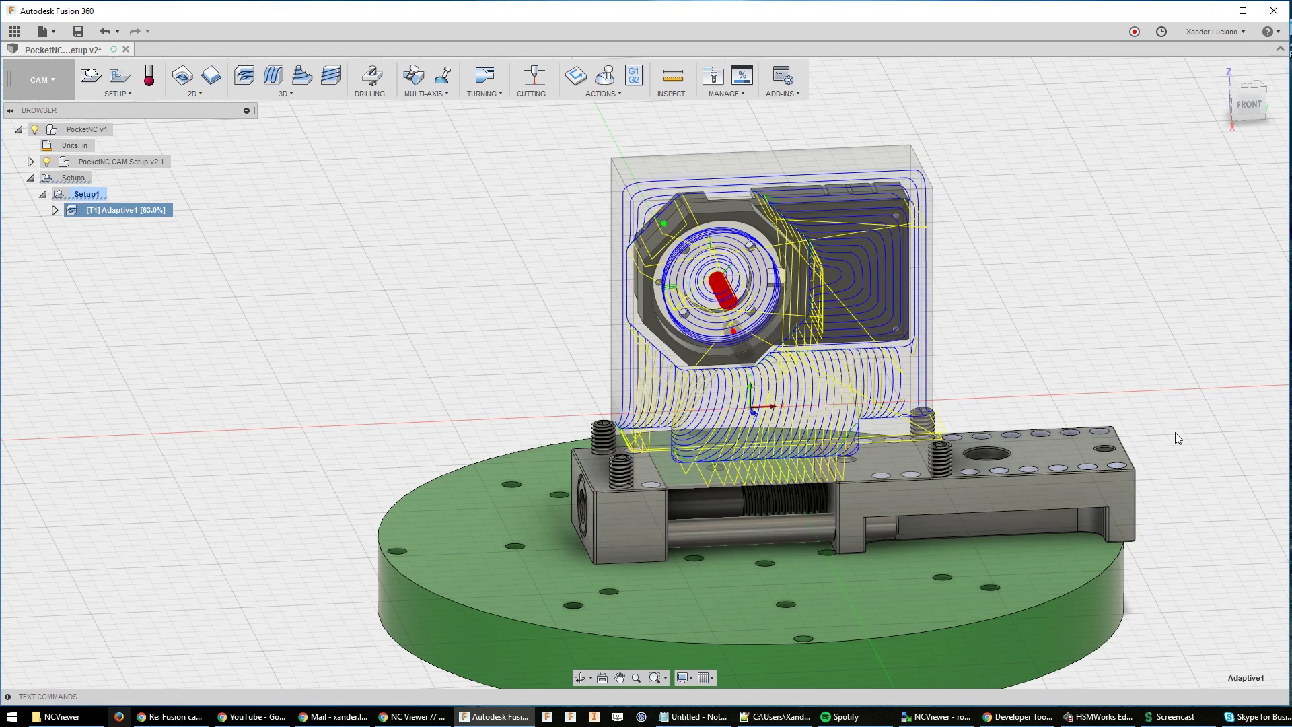
left_click(1248, 106)
scroll(629, 469, "up", 4)
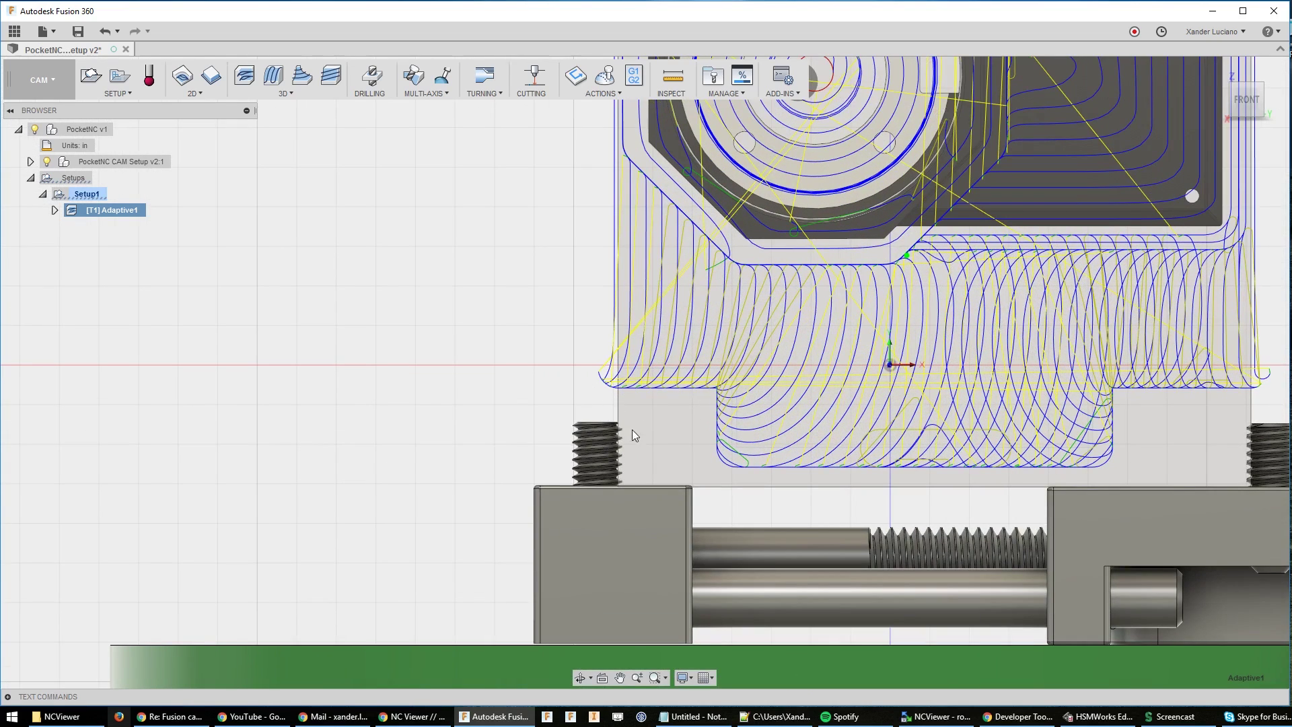
left_click(604, 76)
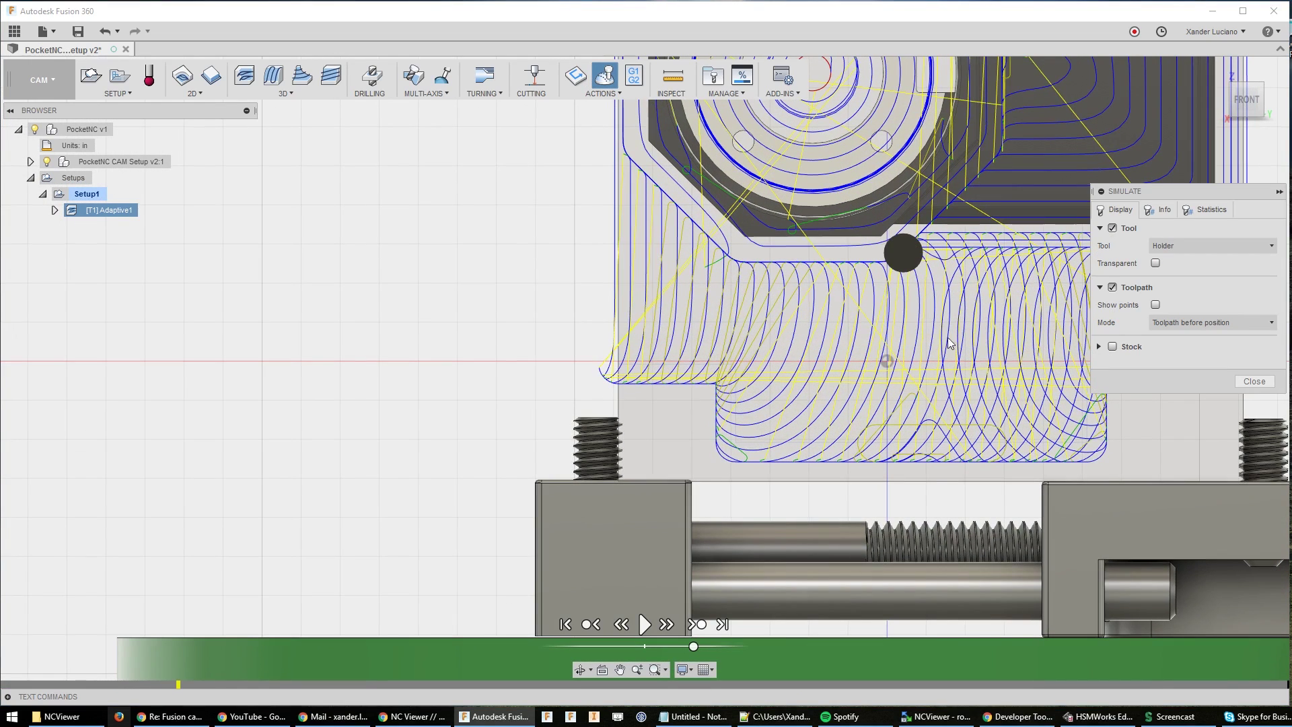
left_click(609, 379)
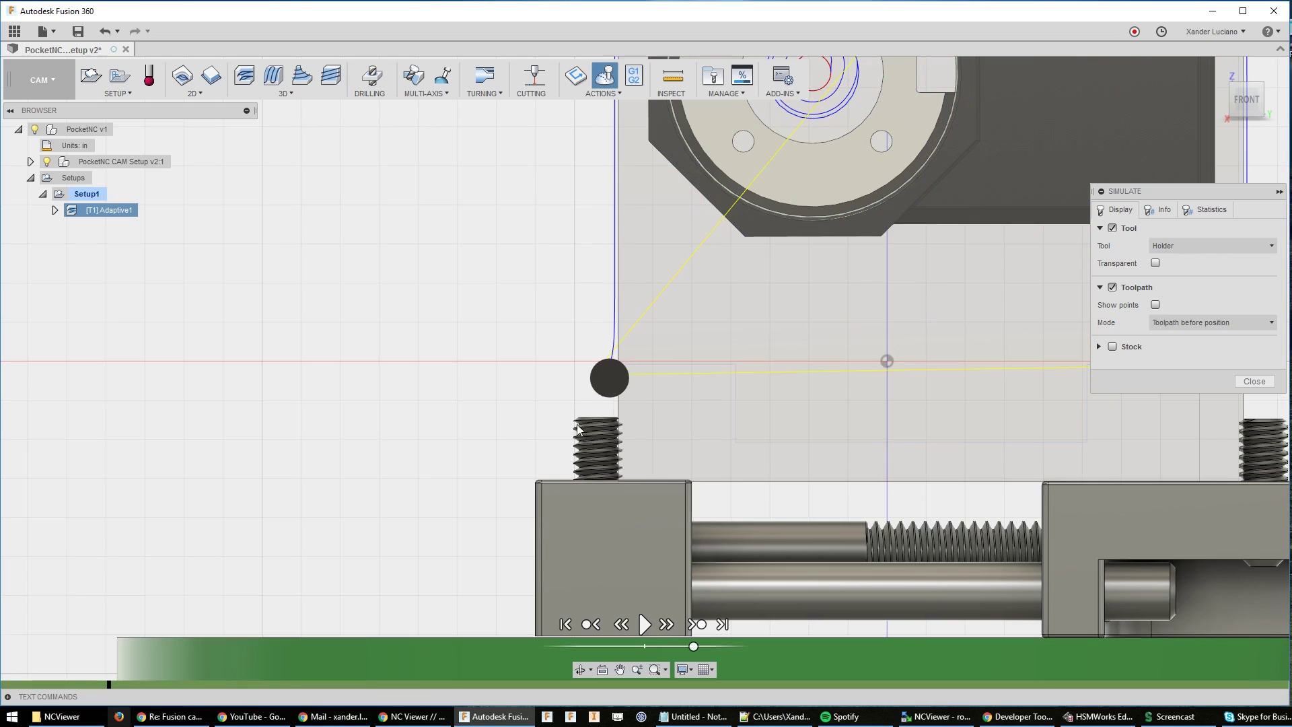
left_click(1211, 322)
left_click(1211, 339)
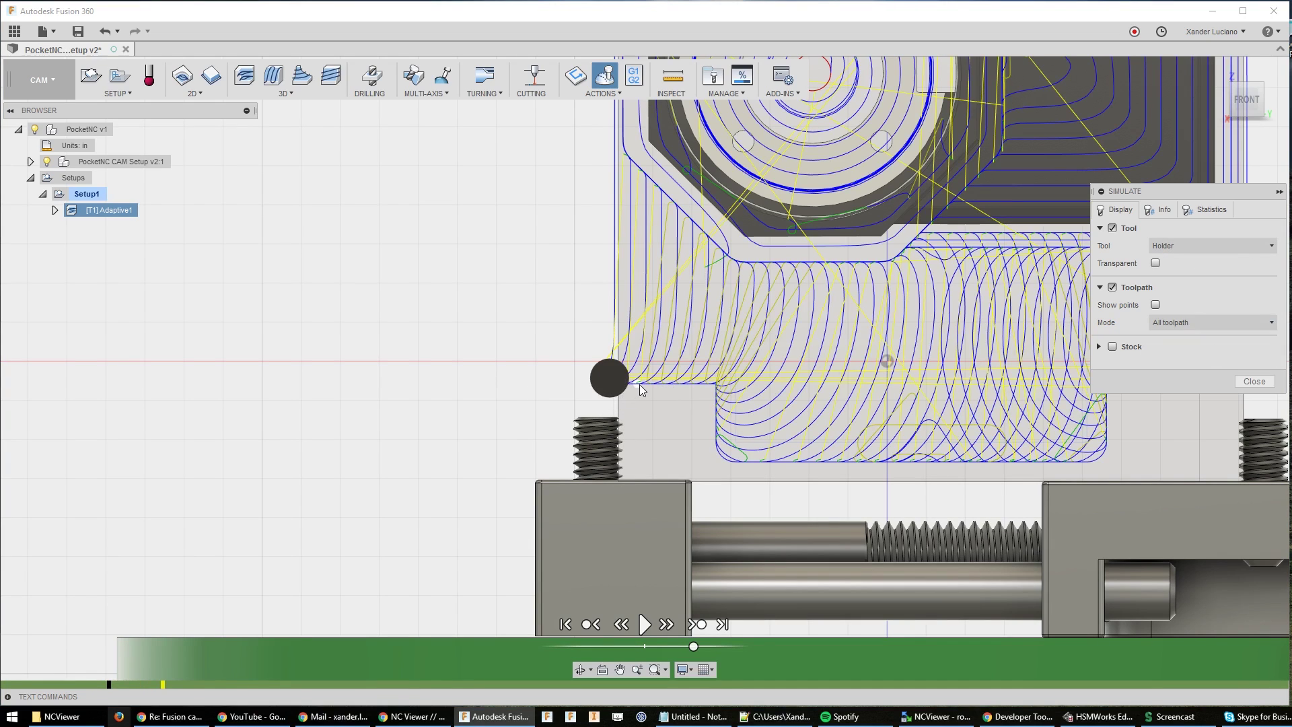
left_click(720, 457)
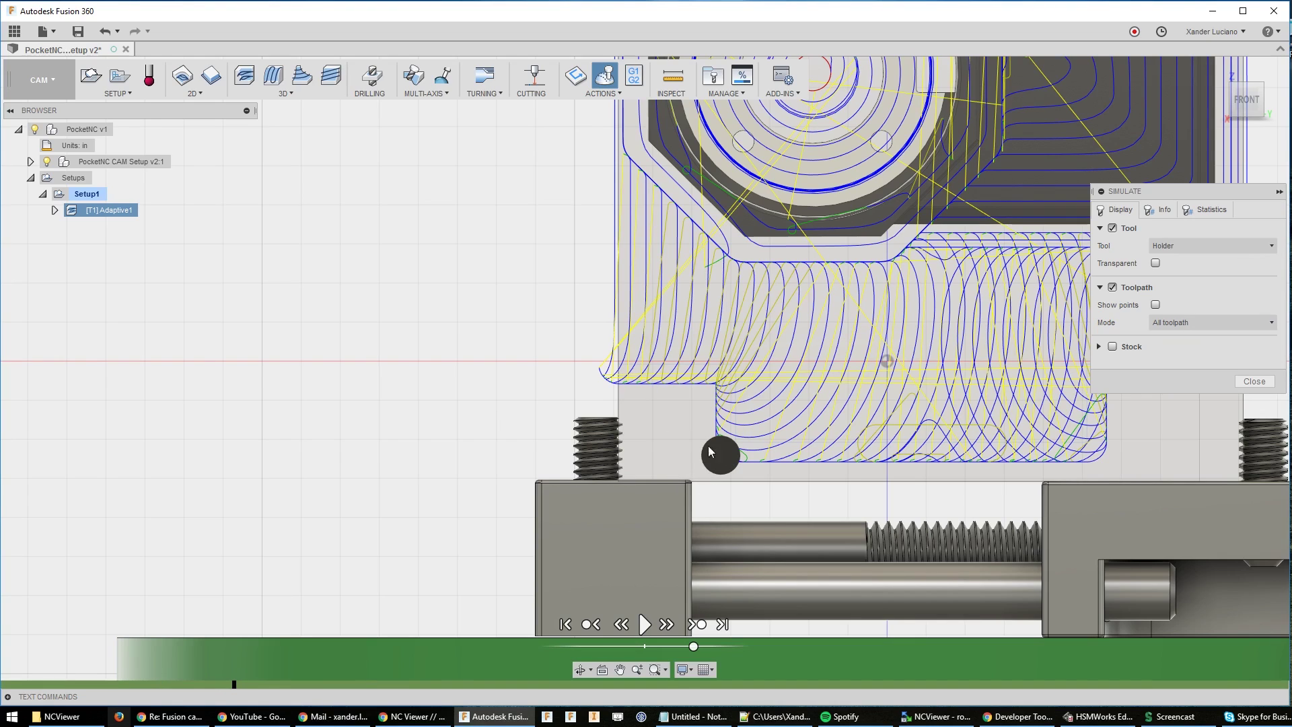
left_click(1062, 462)
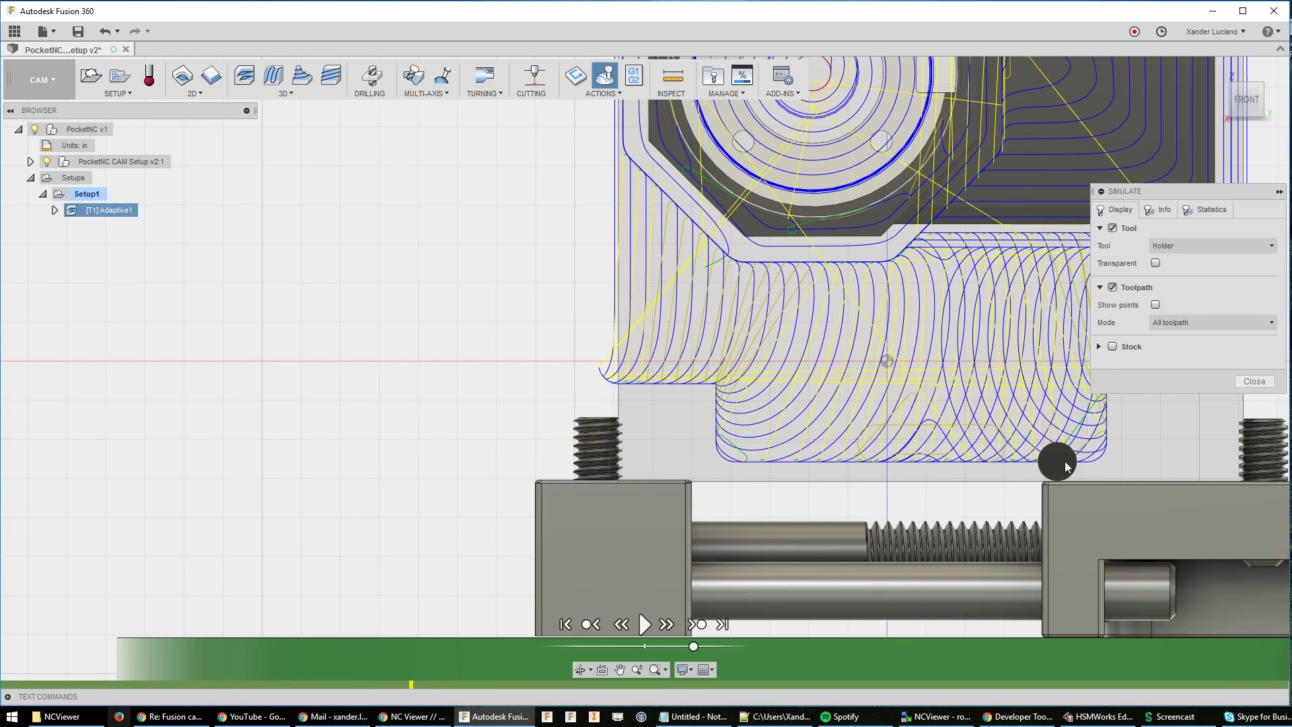
scroll(1107, 481, "up", 8)
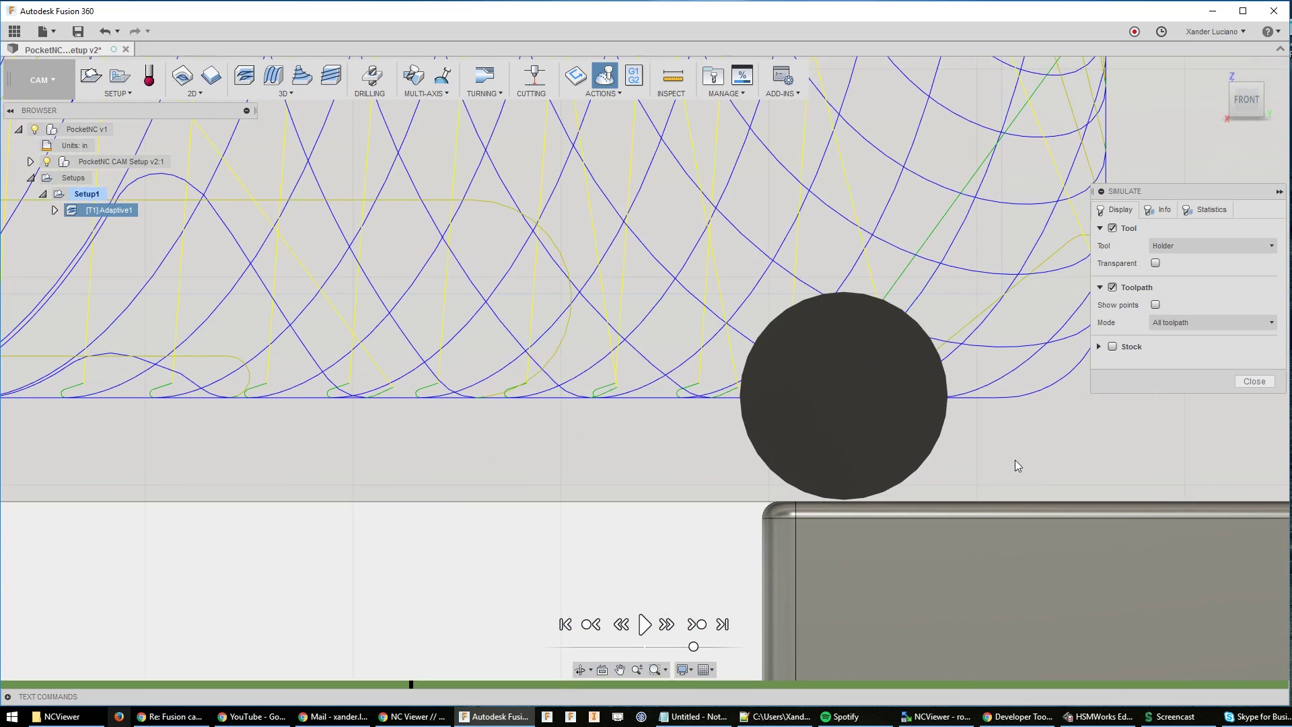
scroll(628, 448, "down", 6)
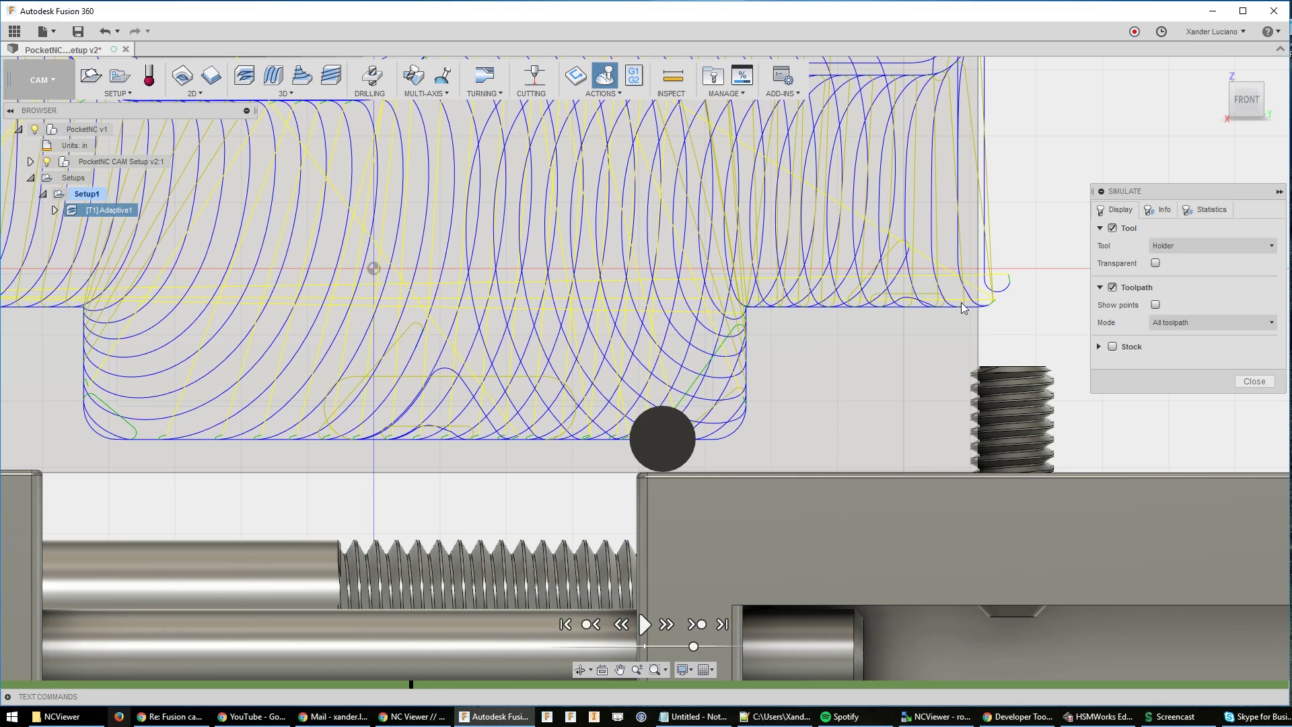
left_click(957, 304)
scroll(851, 426, "down", 5)
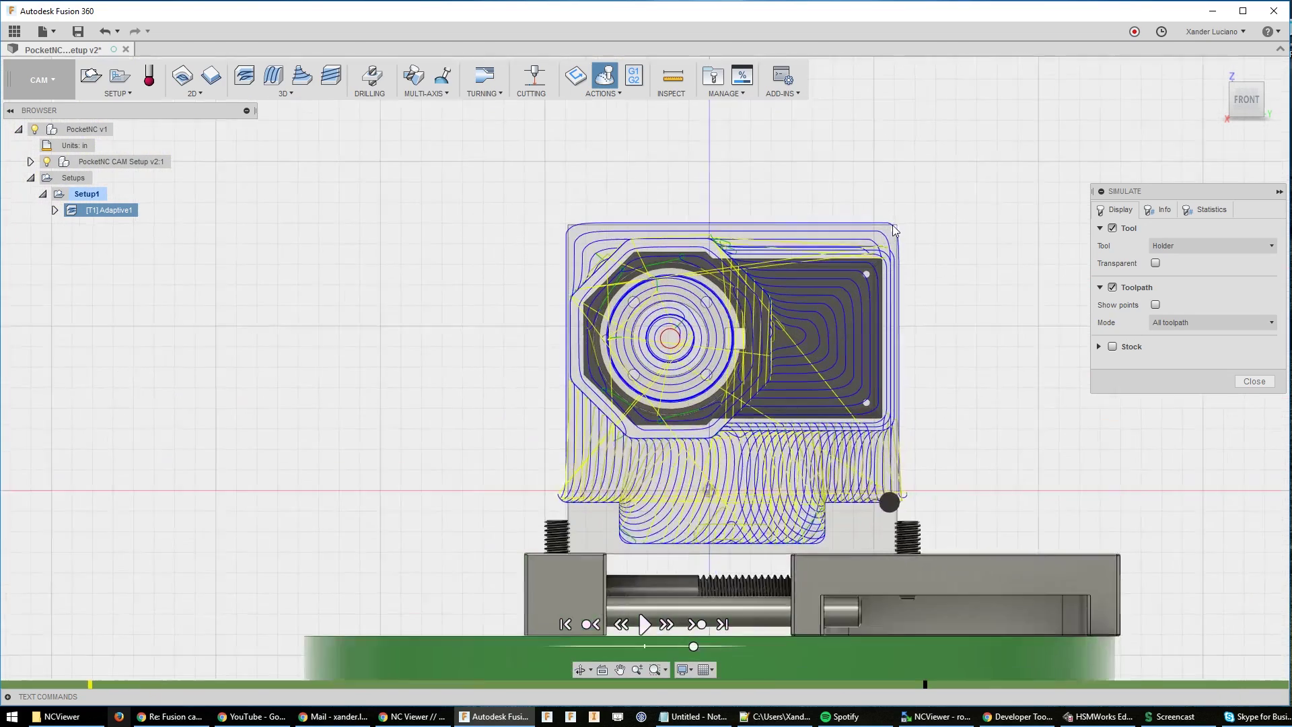
scroll(942, 244, "down", 3)
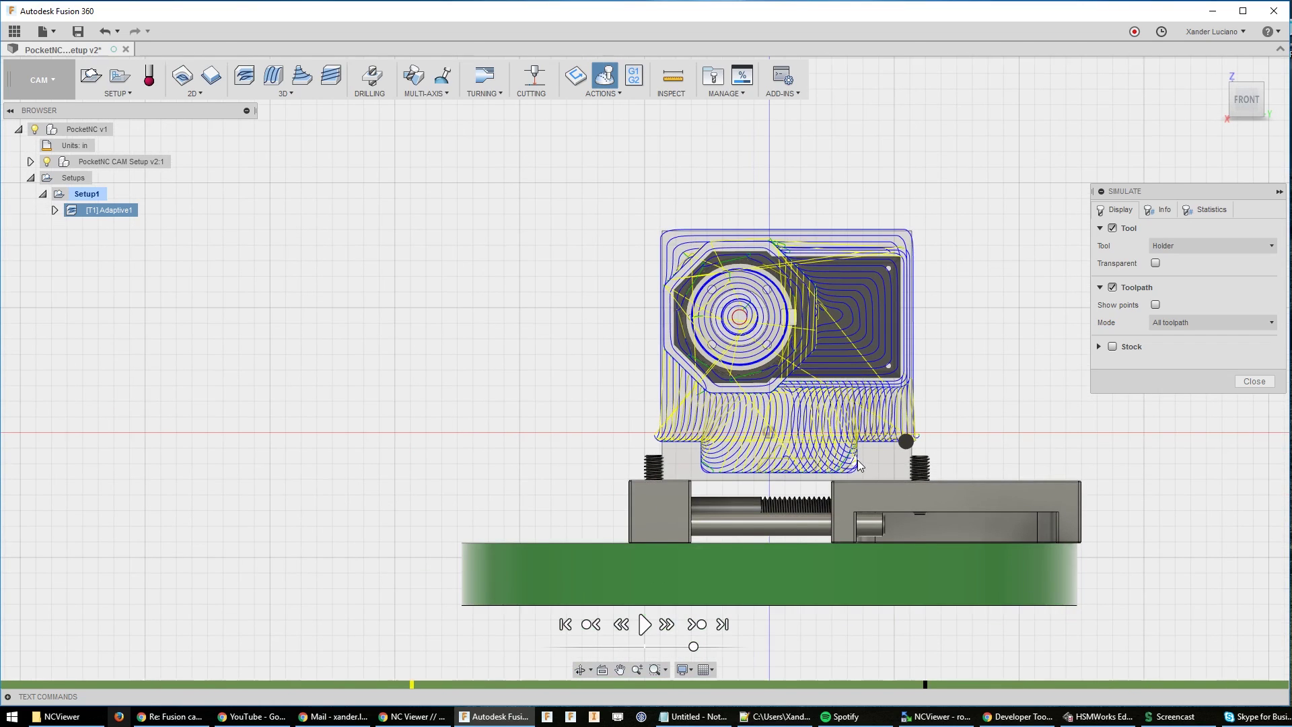
Close the simulation and deselect Adaptive1 to hide its toolpath
left_click(1253, 381)
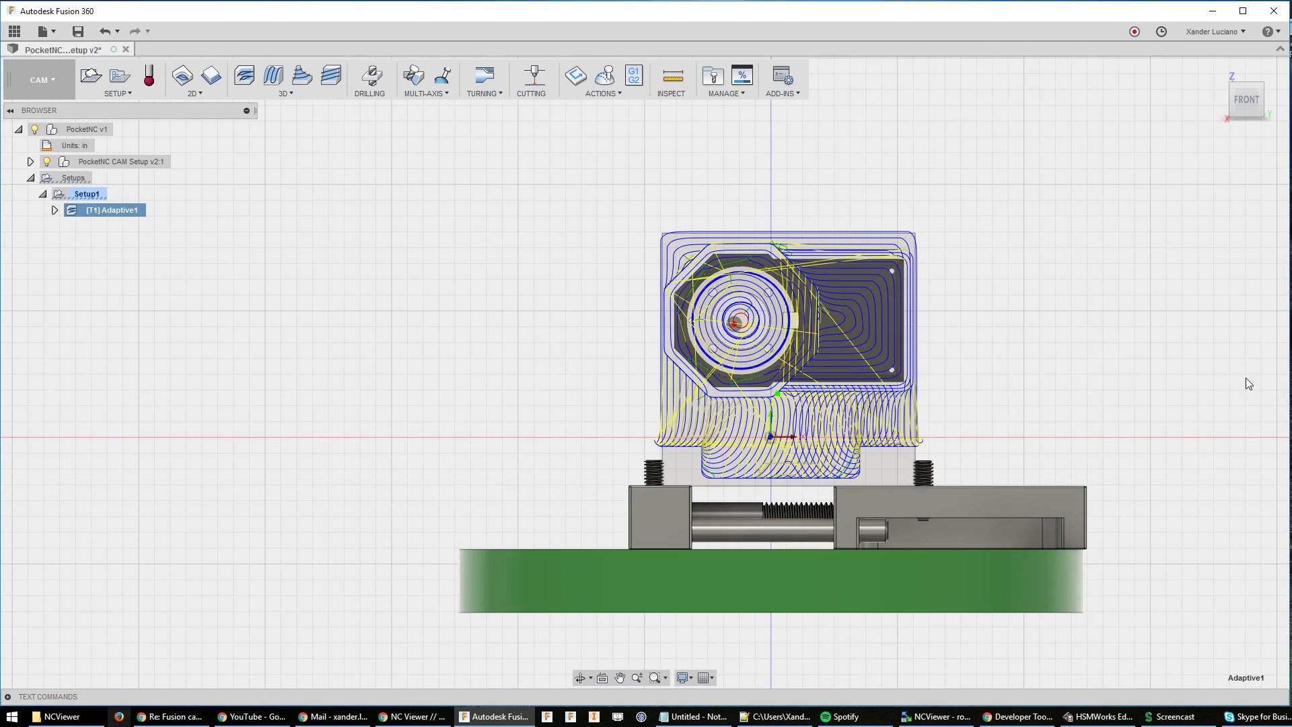
left_click(1049, 358)
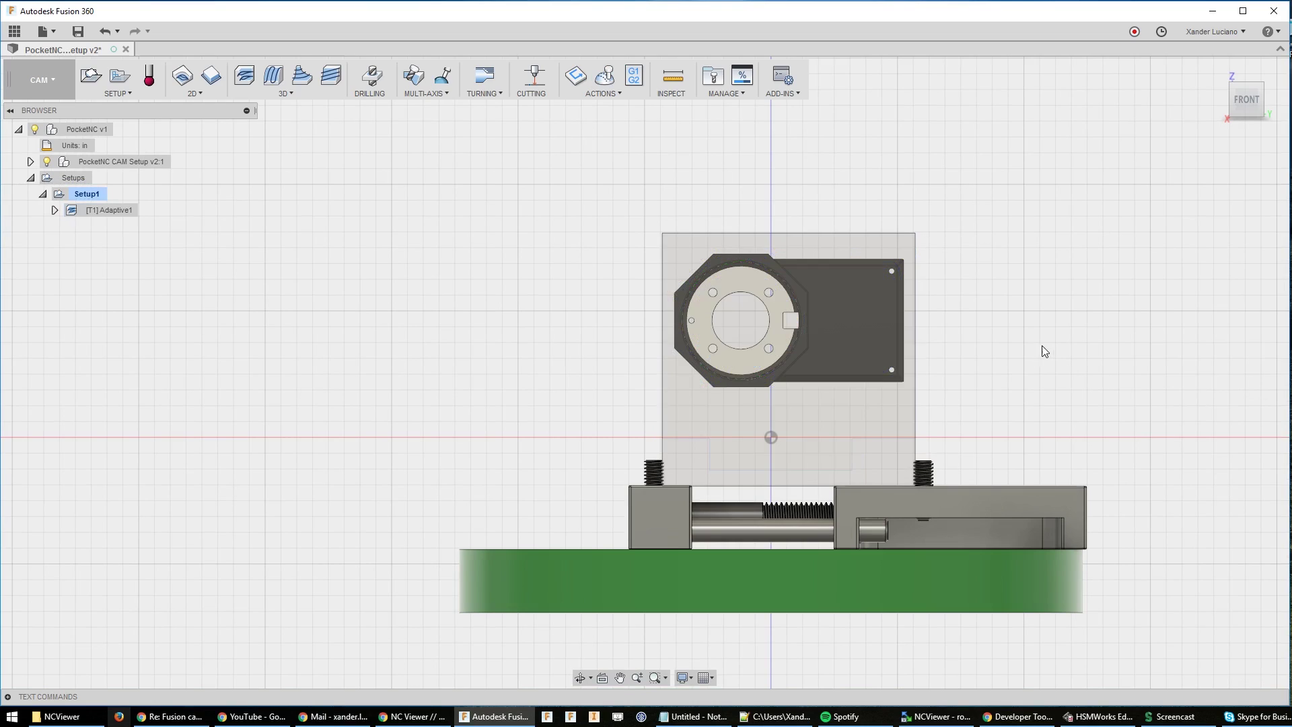
middle_click_drag(1038, 352, 980, 396, "shift")
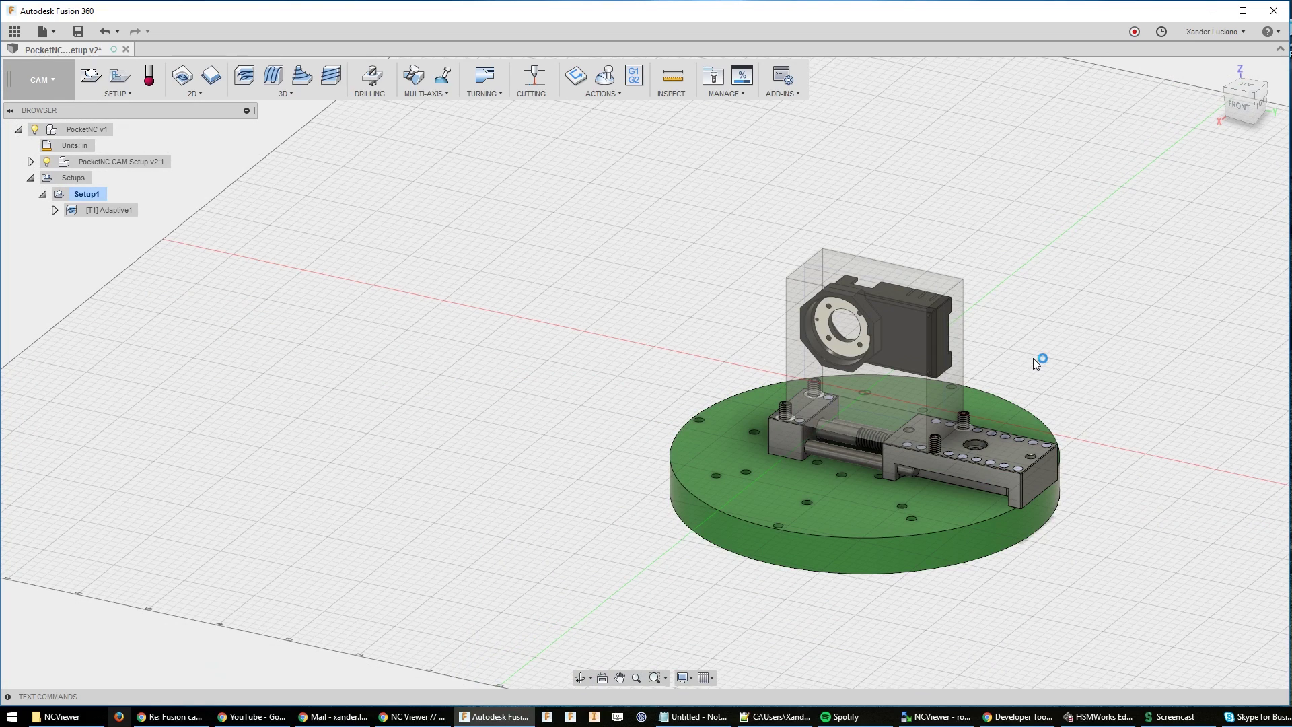
Create Adaptive2 with tool orientation enabled, taking its Z and X axes from the vise end face
left_click(245, 82)
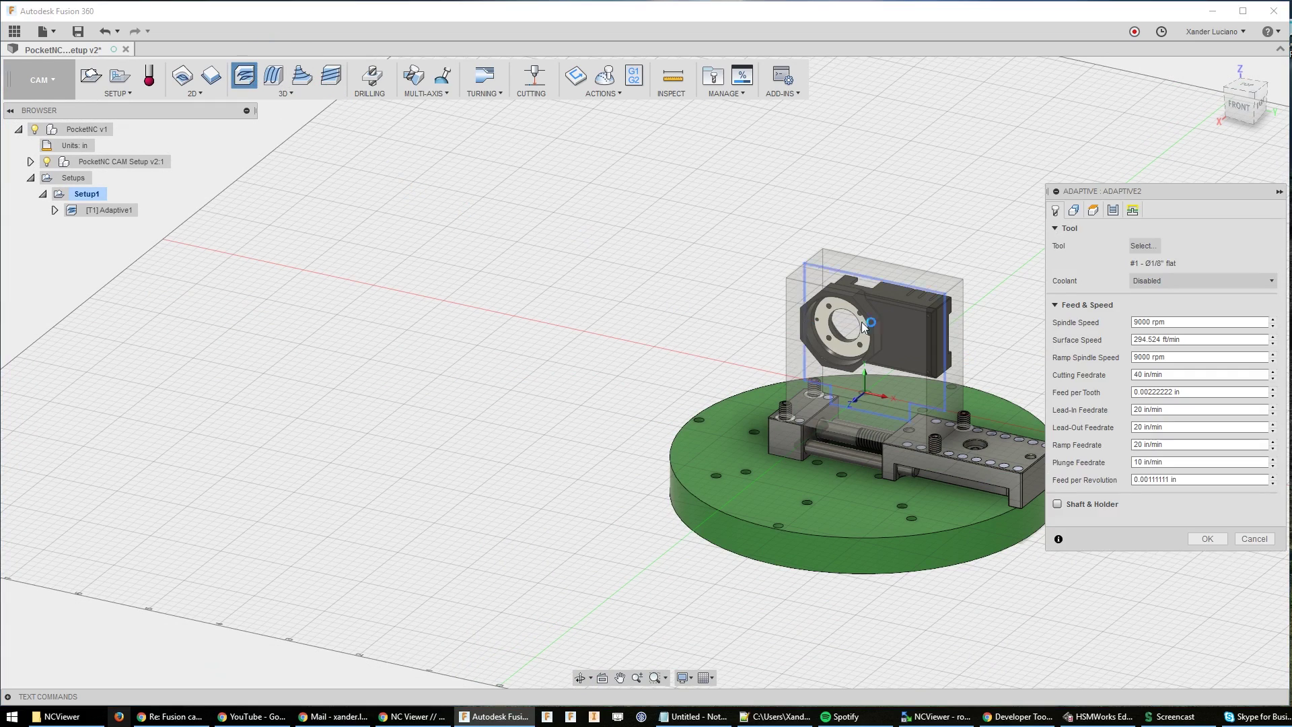
left_click(1074, 210)
left_click(1058, 389)
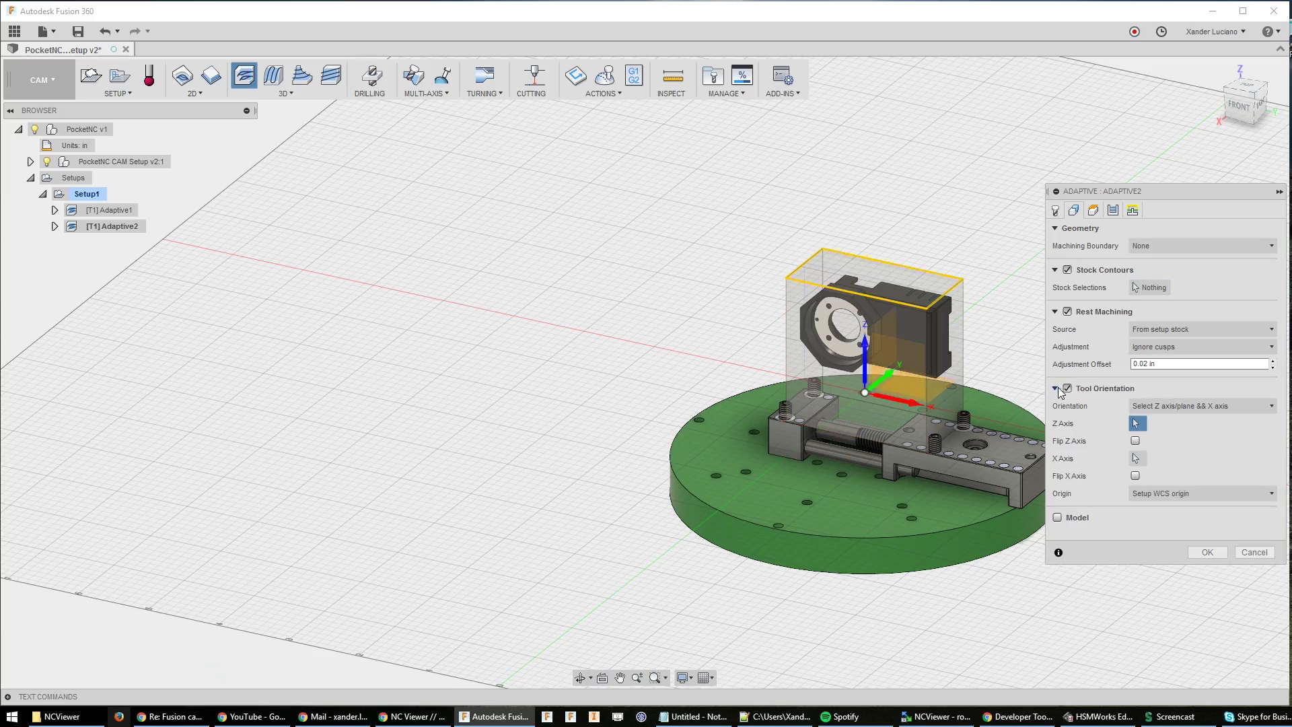
middle_click_drag(985, 310, 669, 306, "shift")
left_click(863, 483)
middle_click_drag(863, 483, 934, 188, "shift")
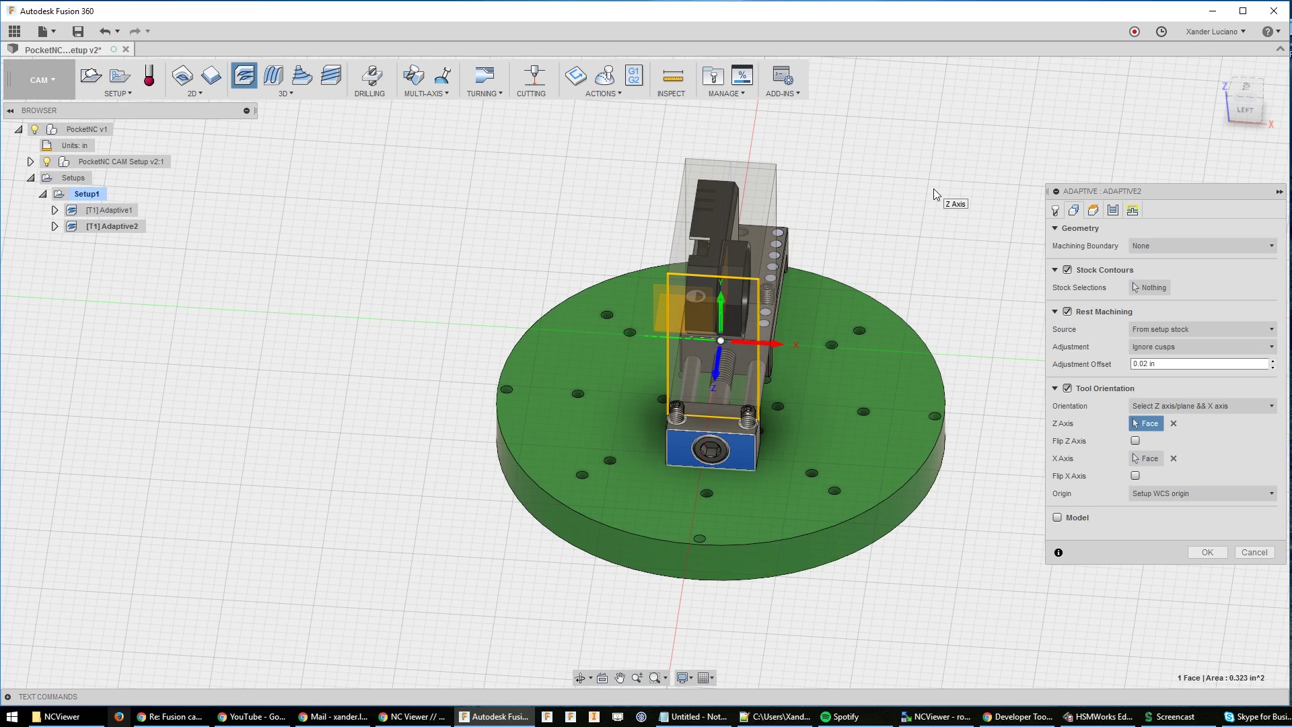
left_click(1136, 476)
mouse_move(1135, 476)
middle_mouse_down("shift")
mouse_move(984, 294)
mouse_move(967, 306)
middle_mouse_up("shift")
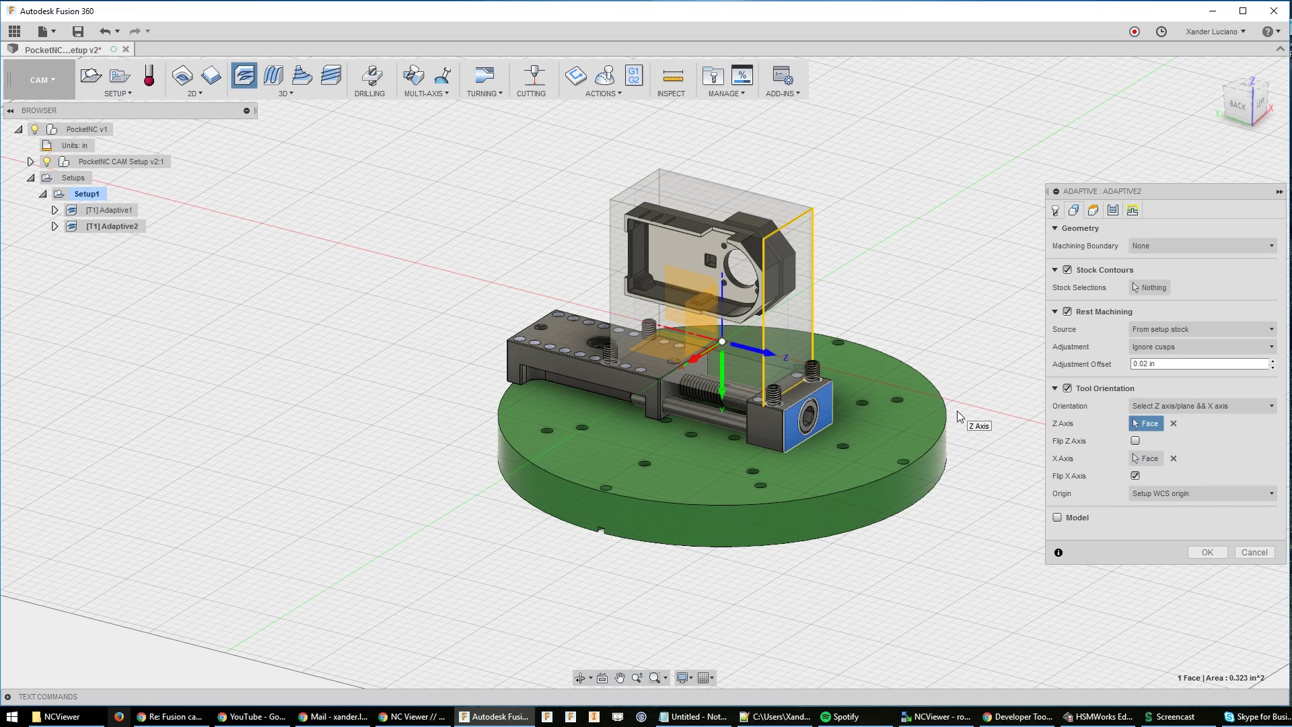
left_click(1136, 476)
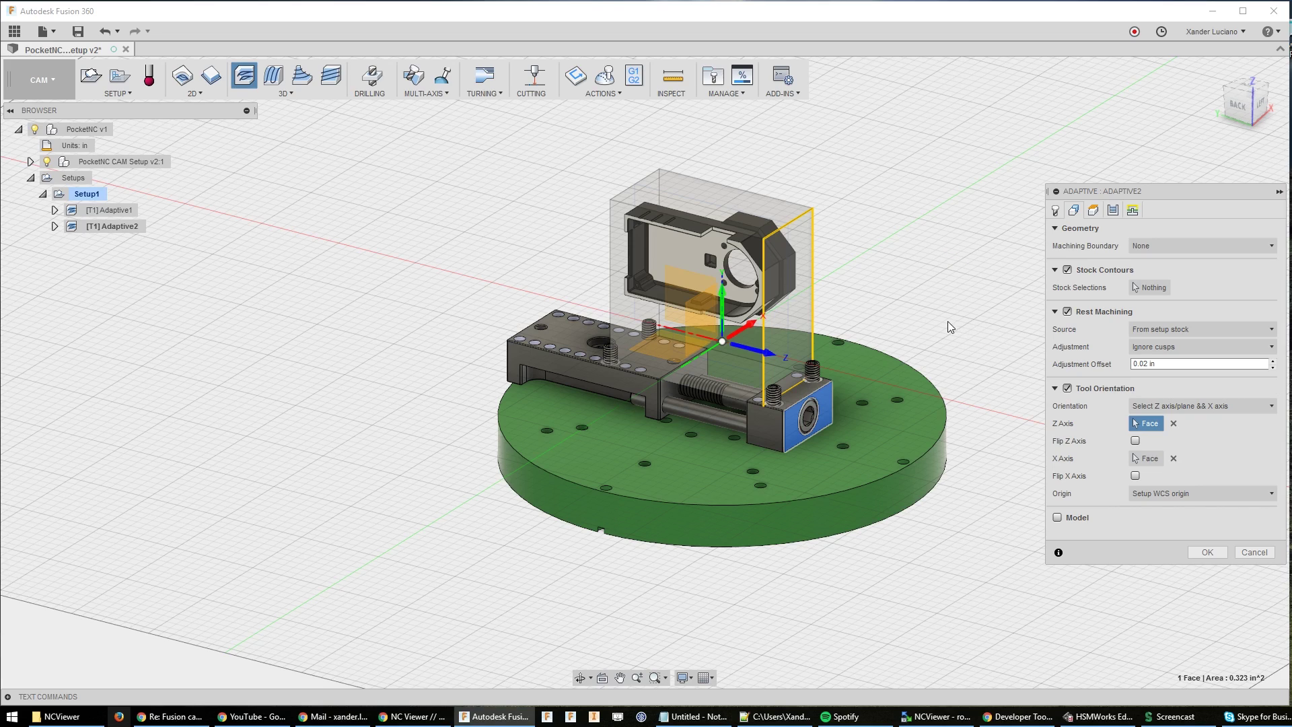
middle_click_drag(947, 321, 728, 304, "shift")
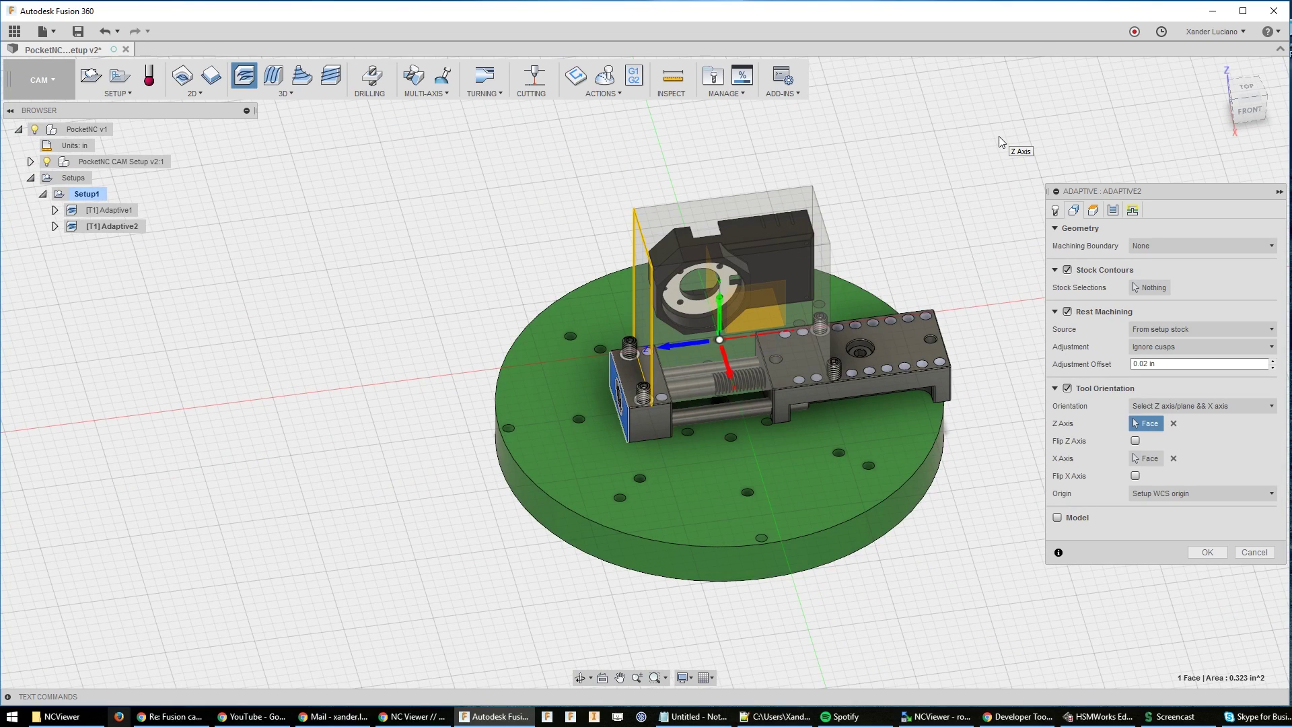
Base Adaptive2's bottom height on a picked housing edge and generate its toolpath
left_click(1091, 209)
left_click(1181, 423)
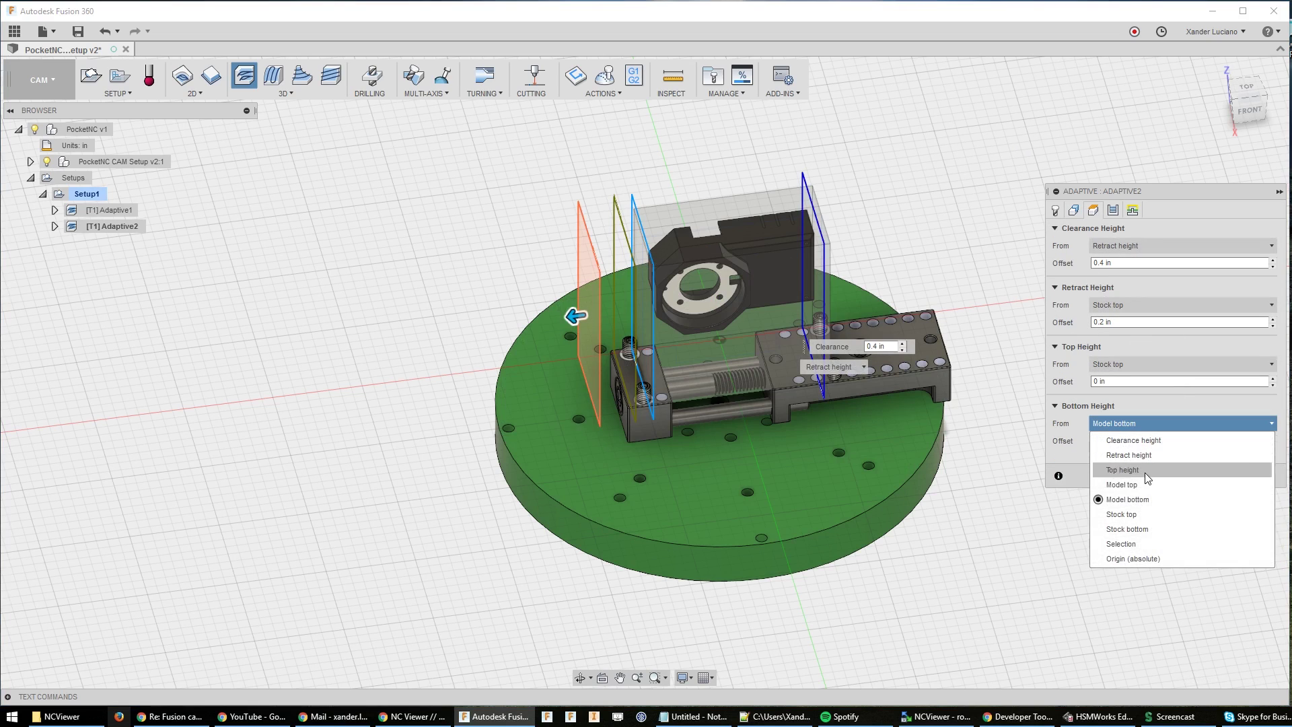
left_click(1144, 535)
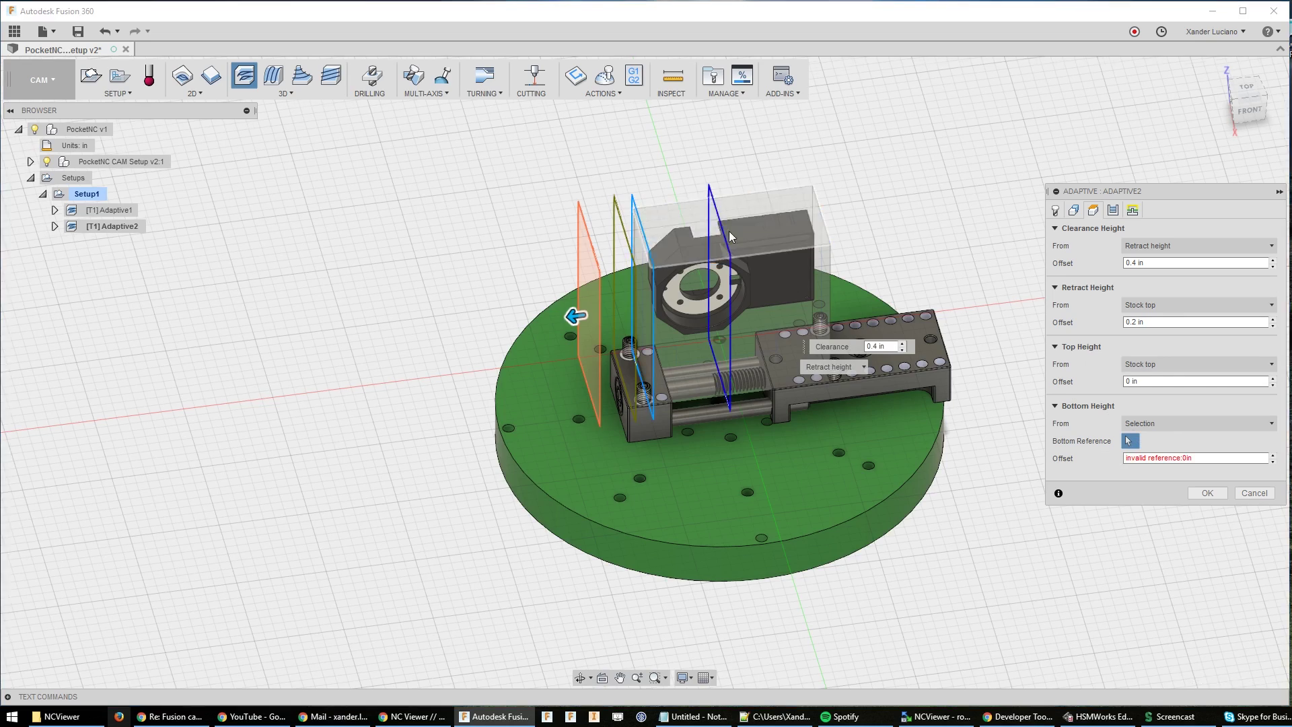
scroll(687, 249, "up", 3)
left_click(30, 162)
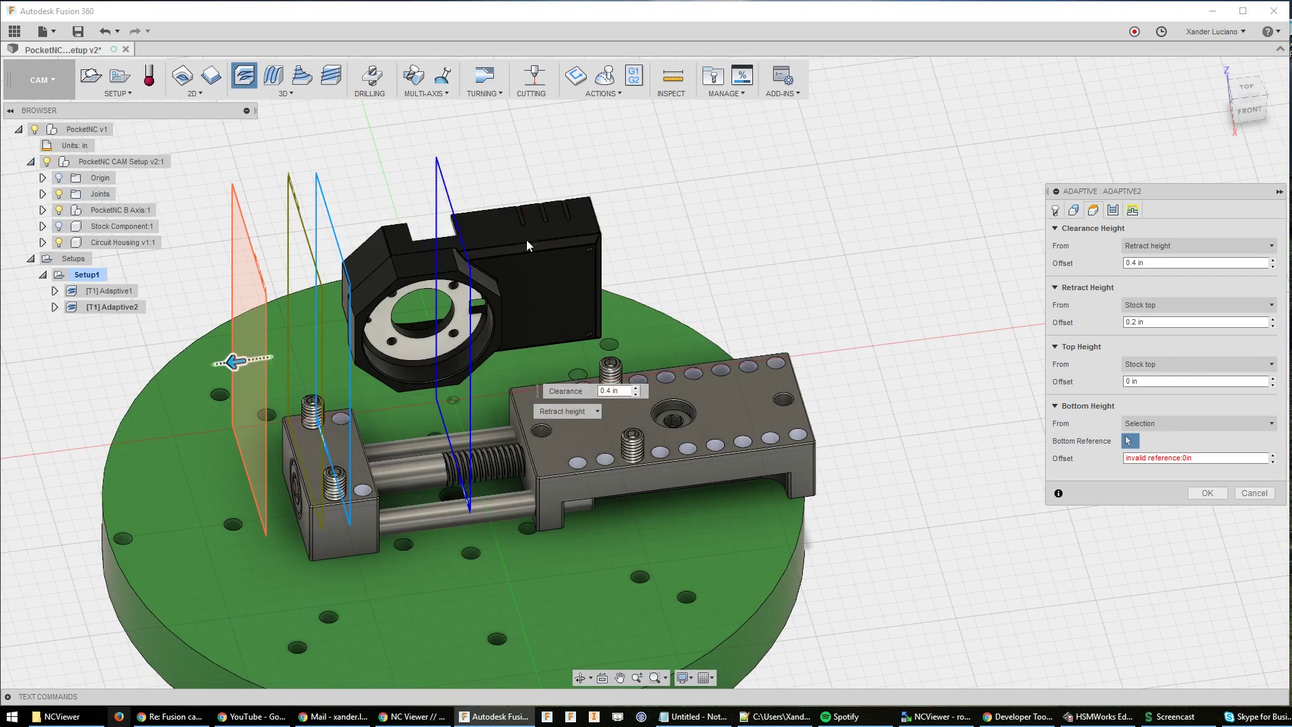
left_click(394, 266)
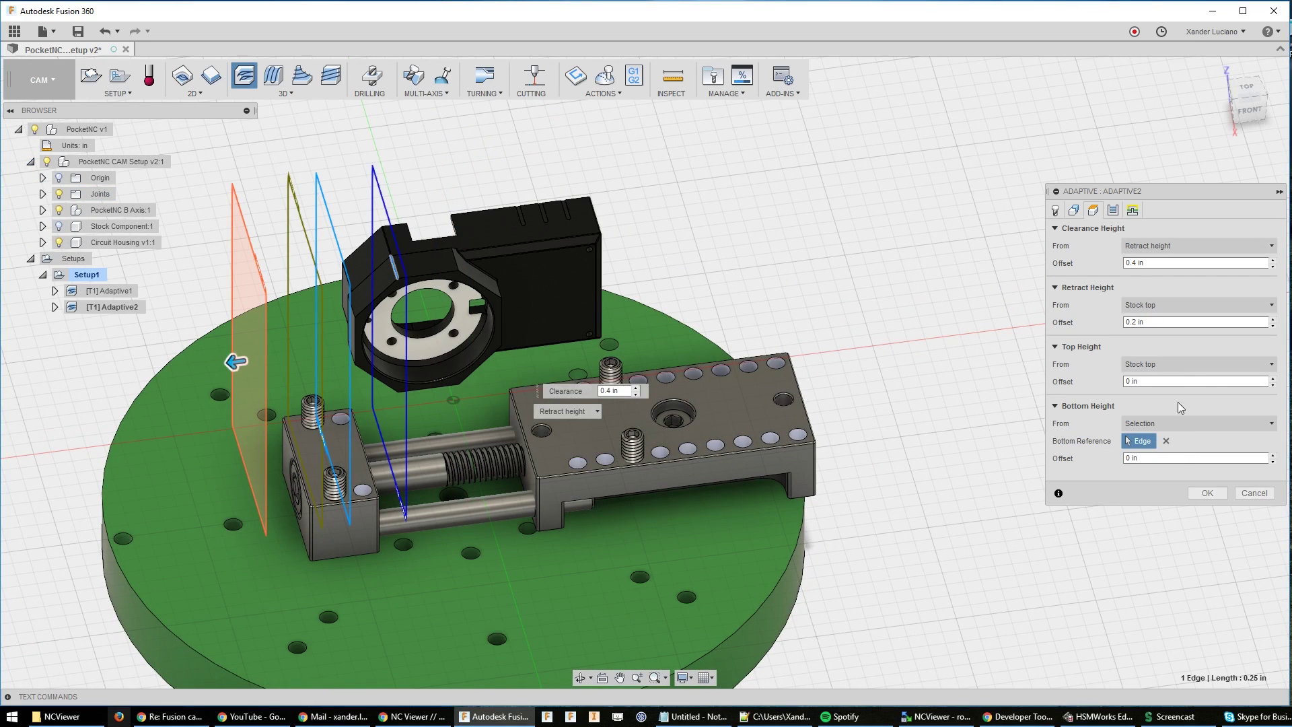
left_click(1207, 493)
Inspect the Adaptive2 toolpath, review its geometry settings without changes, and select Setup1
middle_click_drag(732, 236, 645, 370, "shift")
scroll(645, 370, "up", 2)
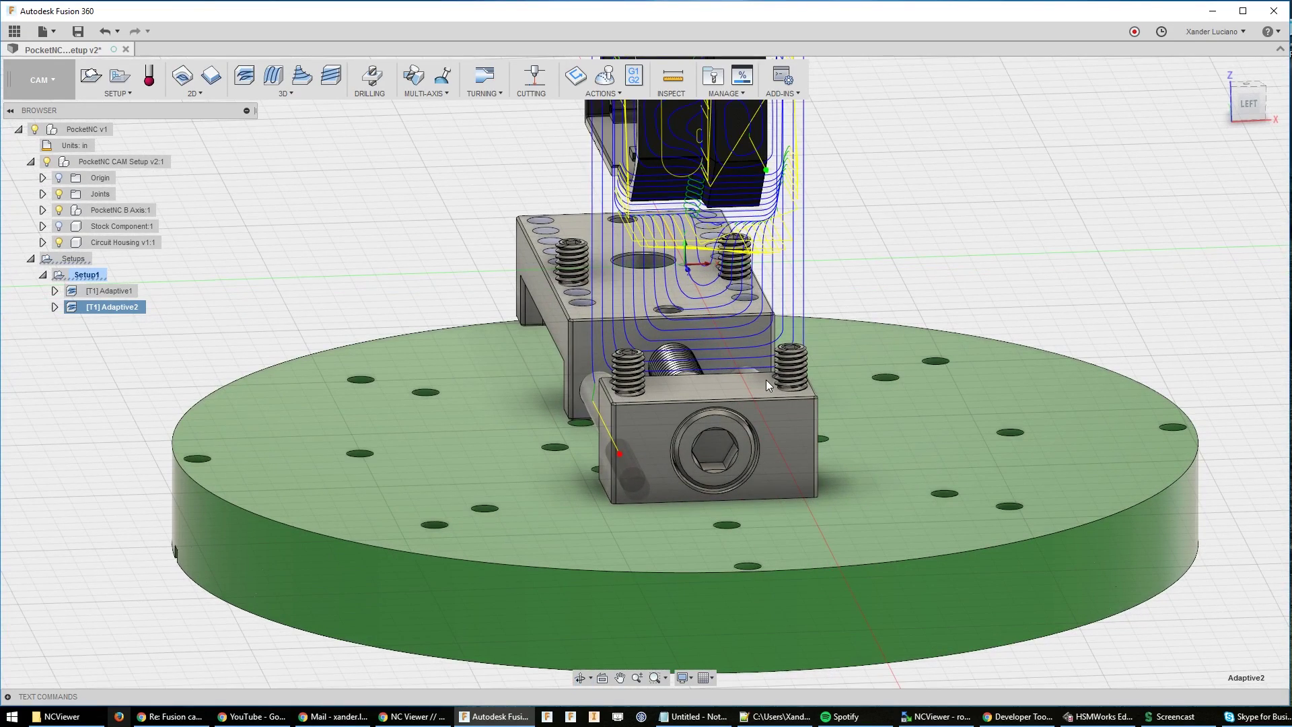
middle_click_drag(766, 380, 914, 322, "shift")
key("ctrl+e")
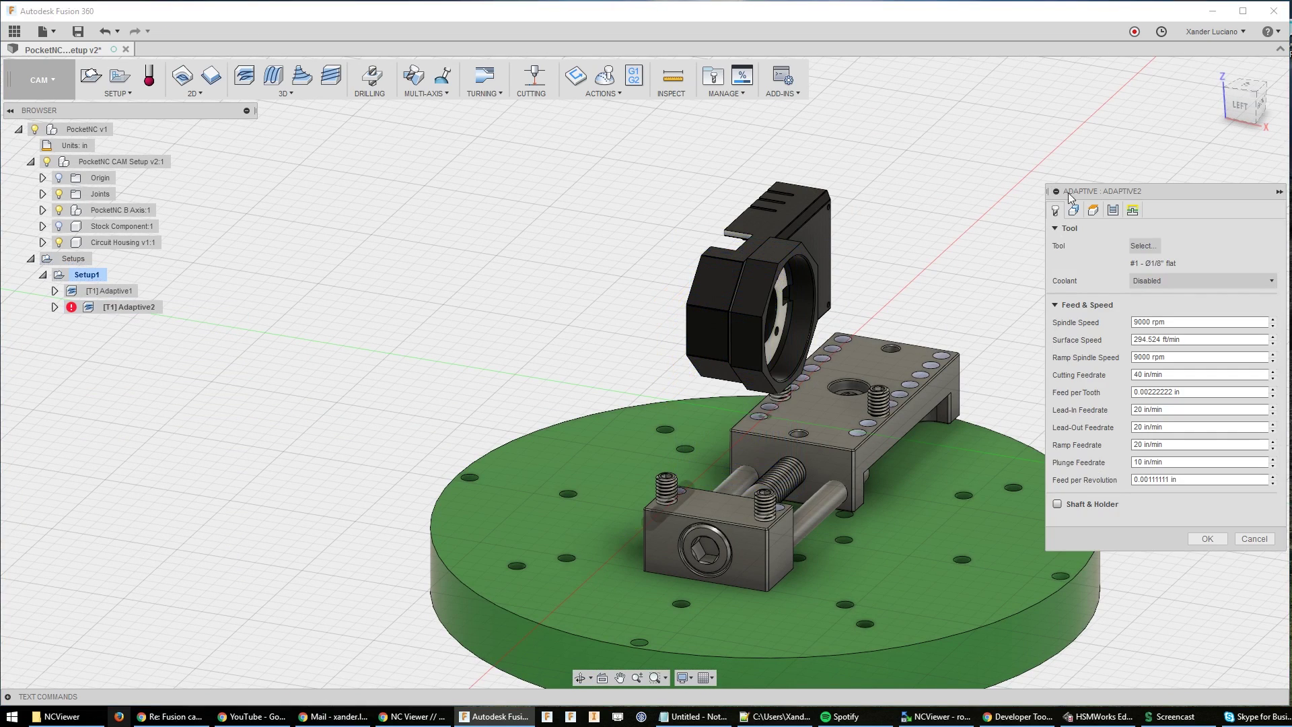
left_click(1074, 210)
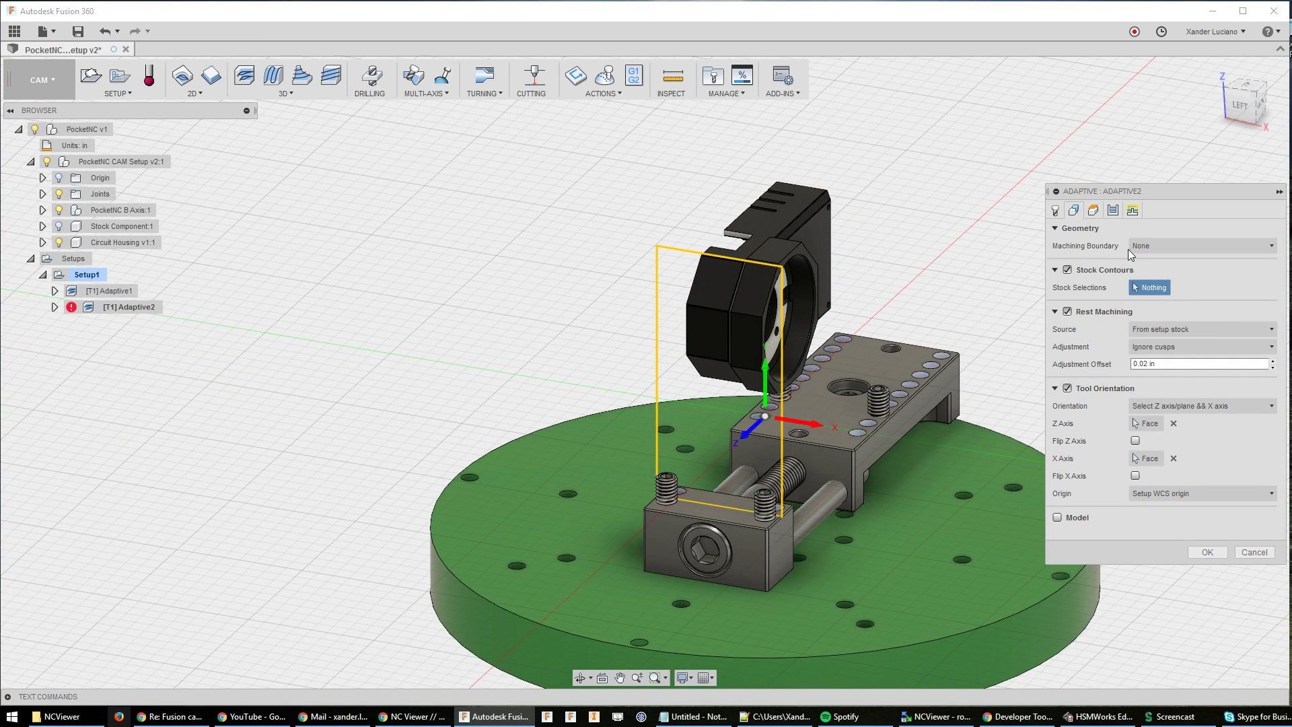
left_click(1253, 552)
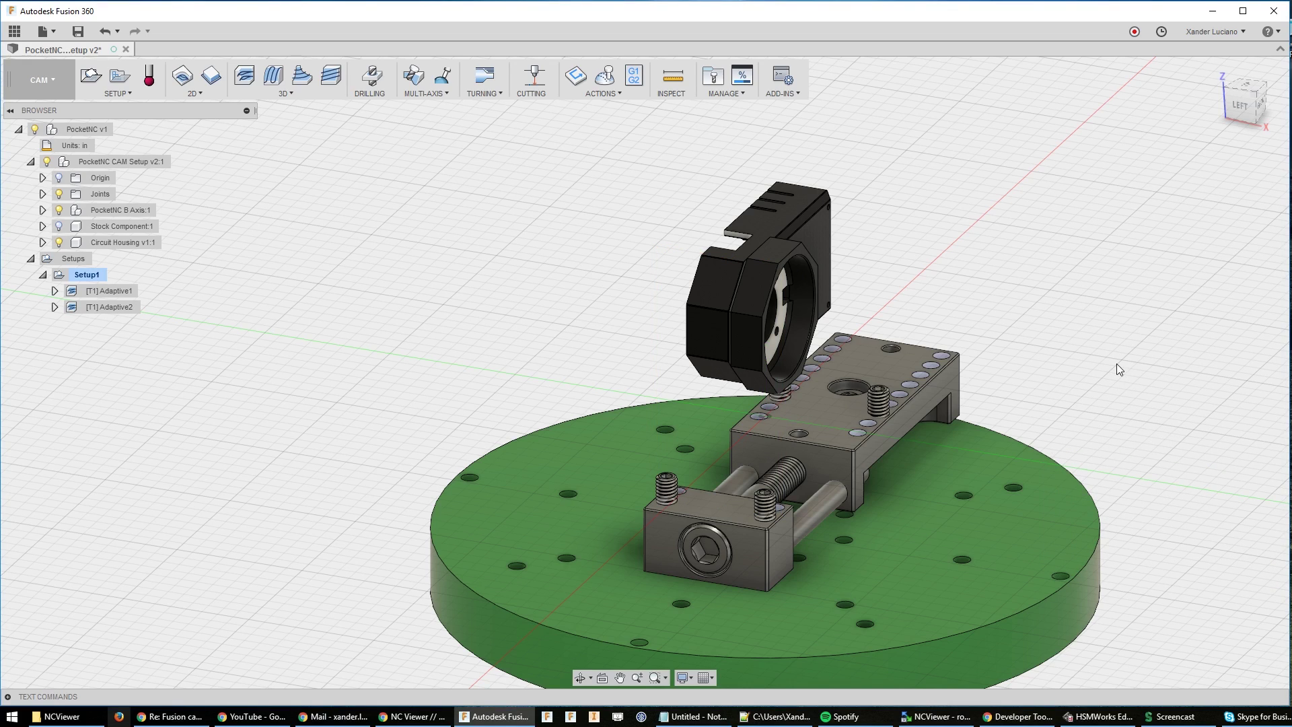
left_click(85, 275)
Start regenerating Setup1's toolpaths, then cancel the prompt
right_click(83, 278)
left_click(152, 332)
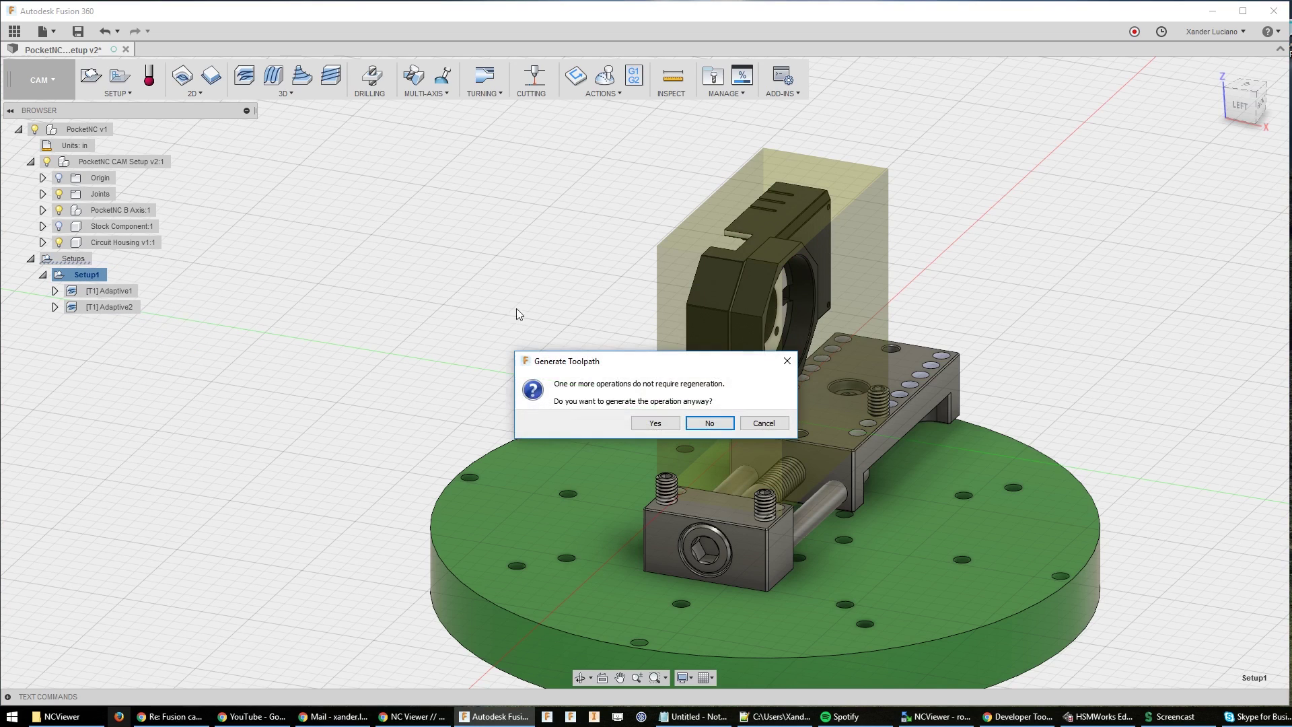
left_click(750, 424)
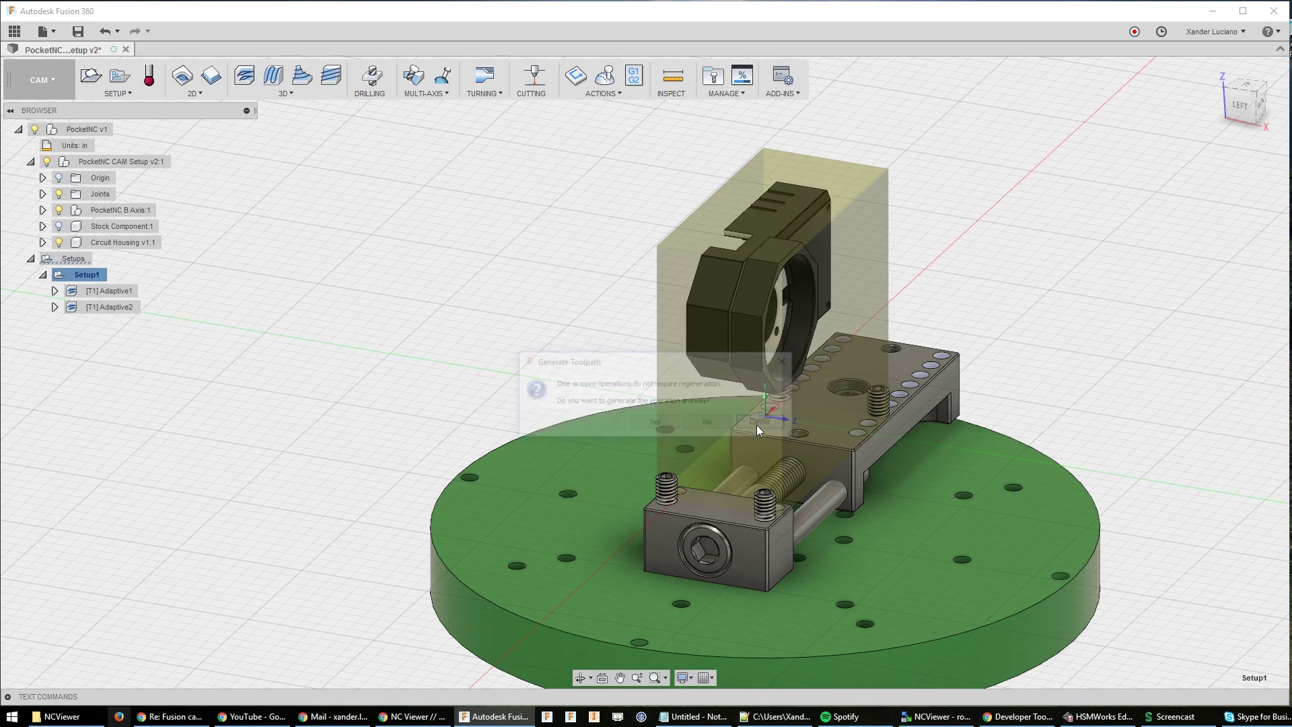
Open Post Process for Setup1 and choose the pocket nc.cps Generic Pocket NC post configuration
right_click(82, 279)
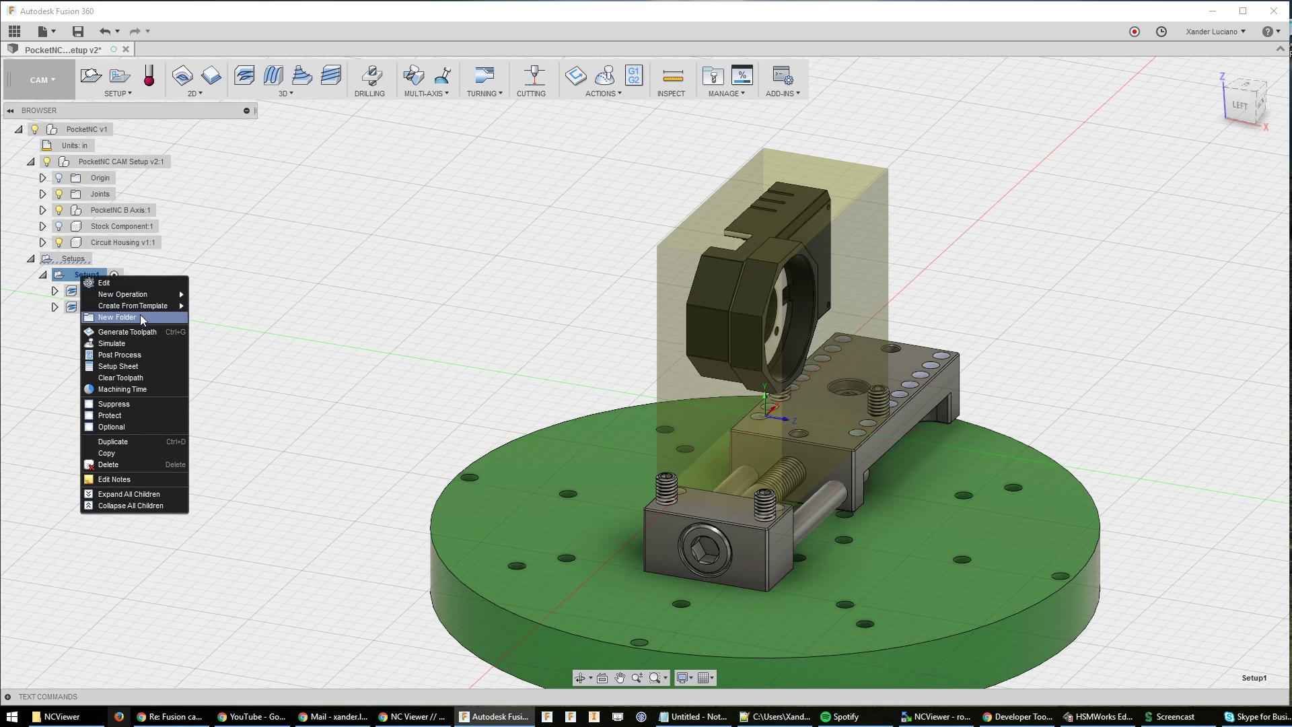
left_click(135, 355)
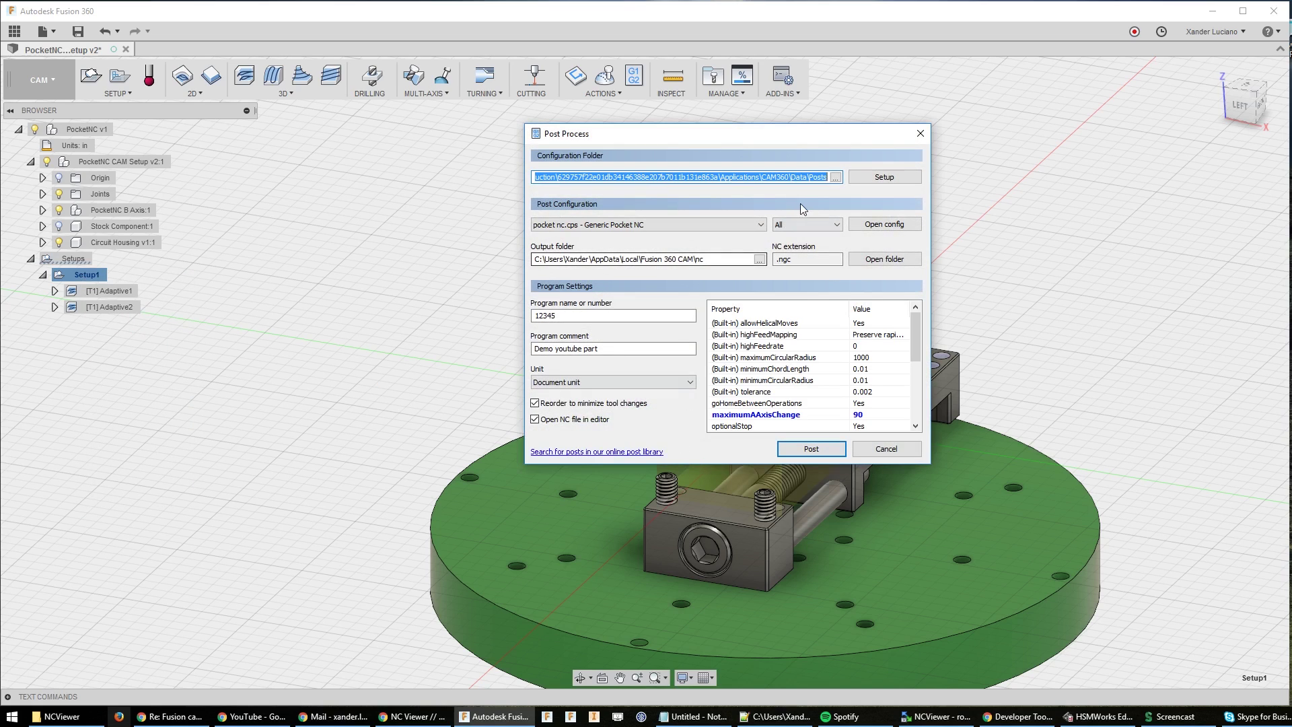
left_click(732, 224)
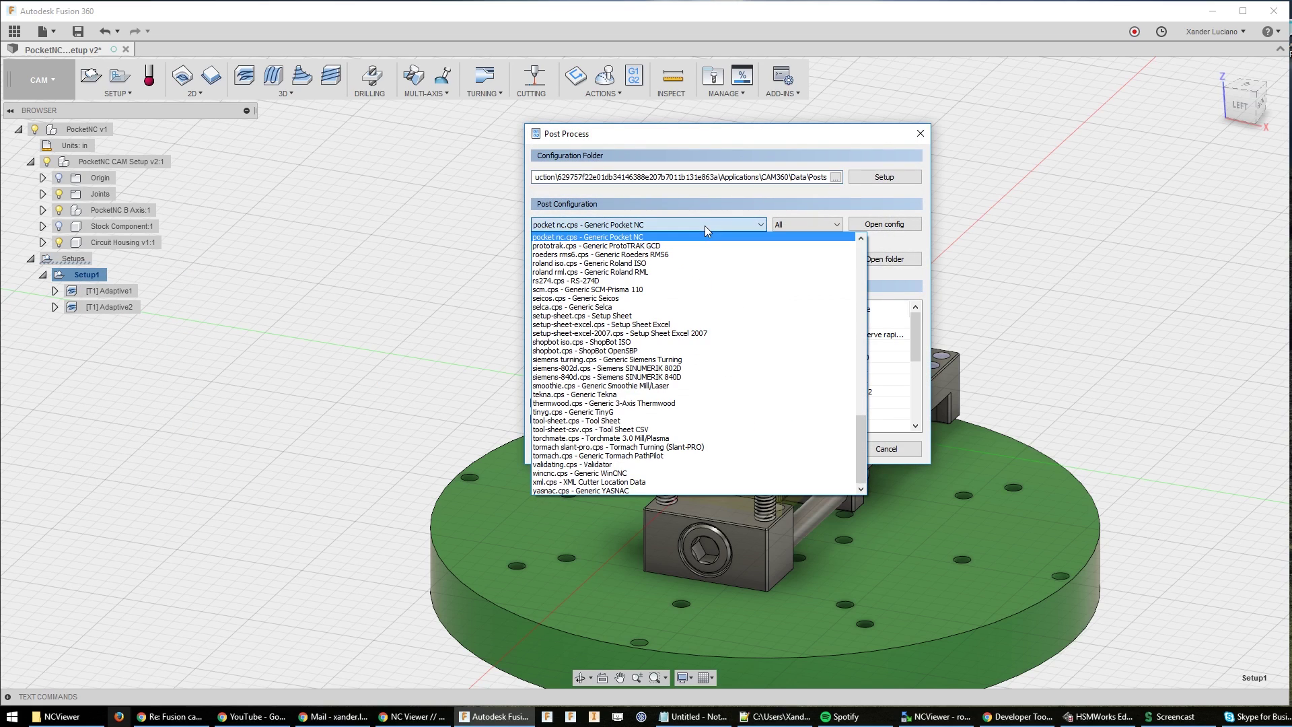
scroll(704, 350, "up", 10)
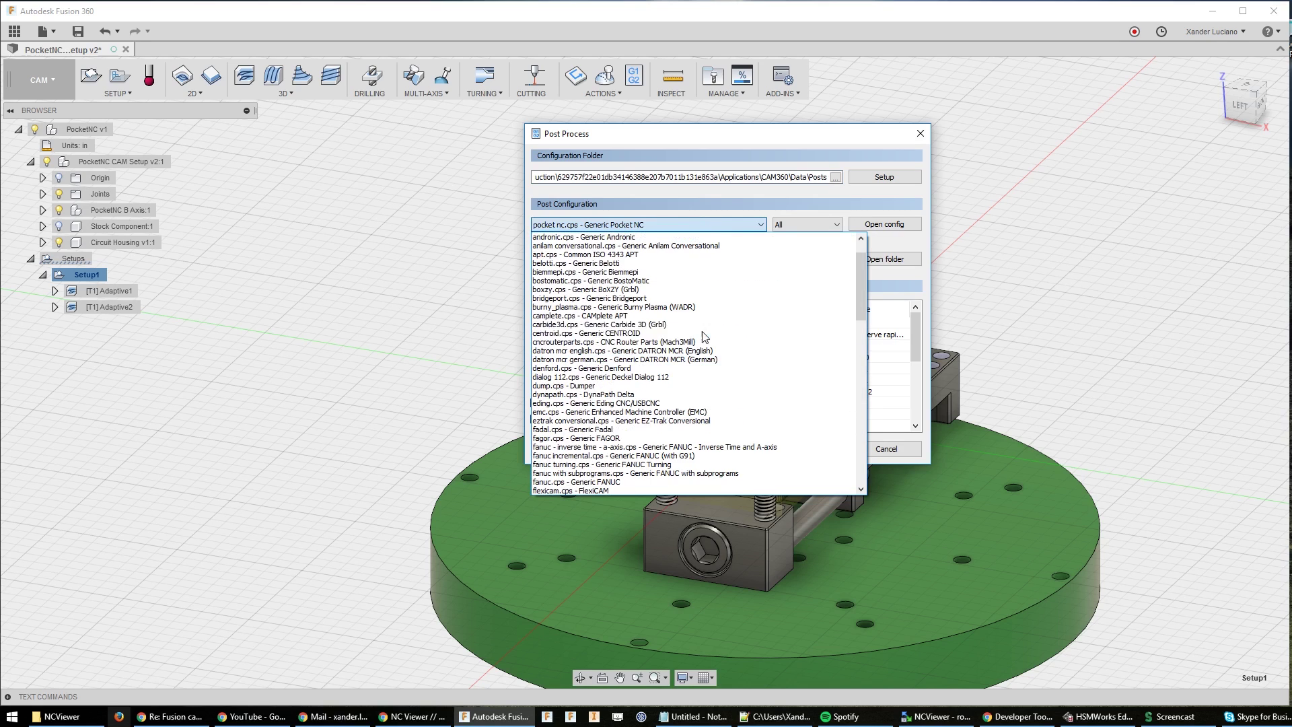
left_click(704, 334)
left_click(716, 224)
key("p")
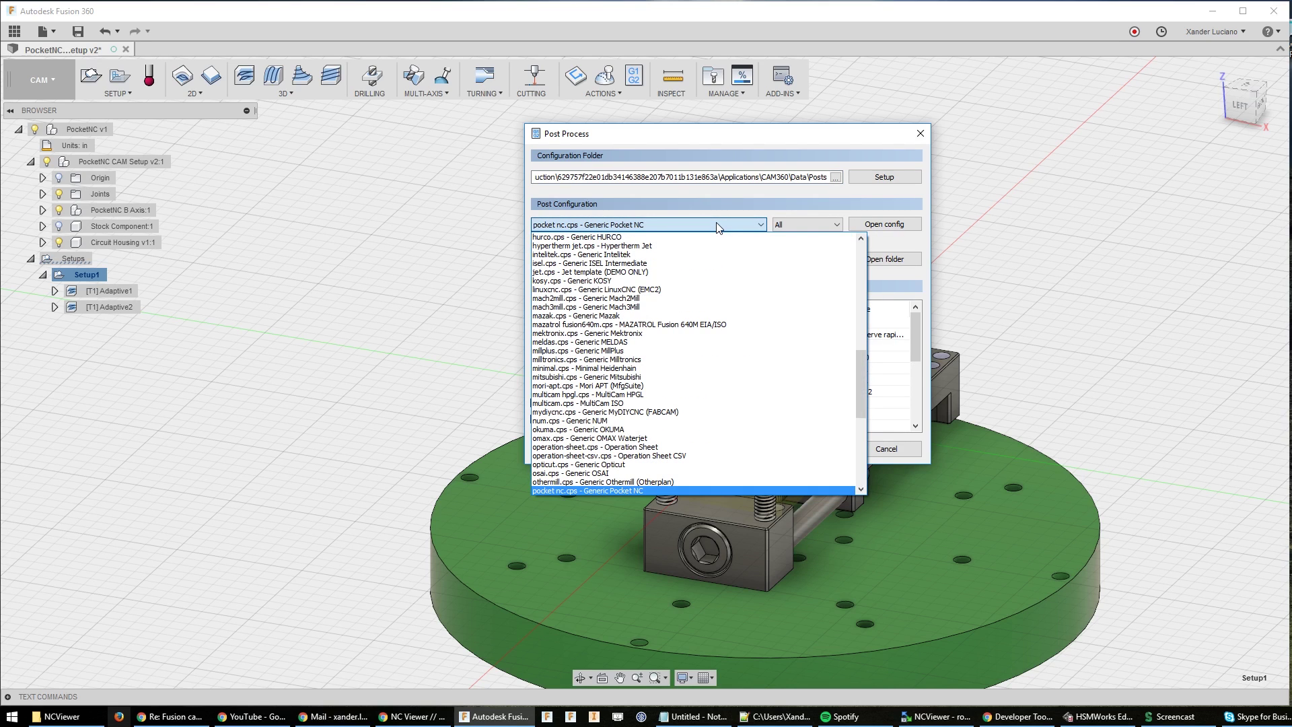
key("Return")
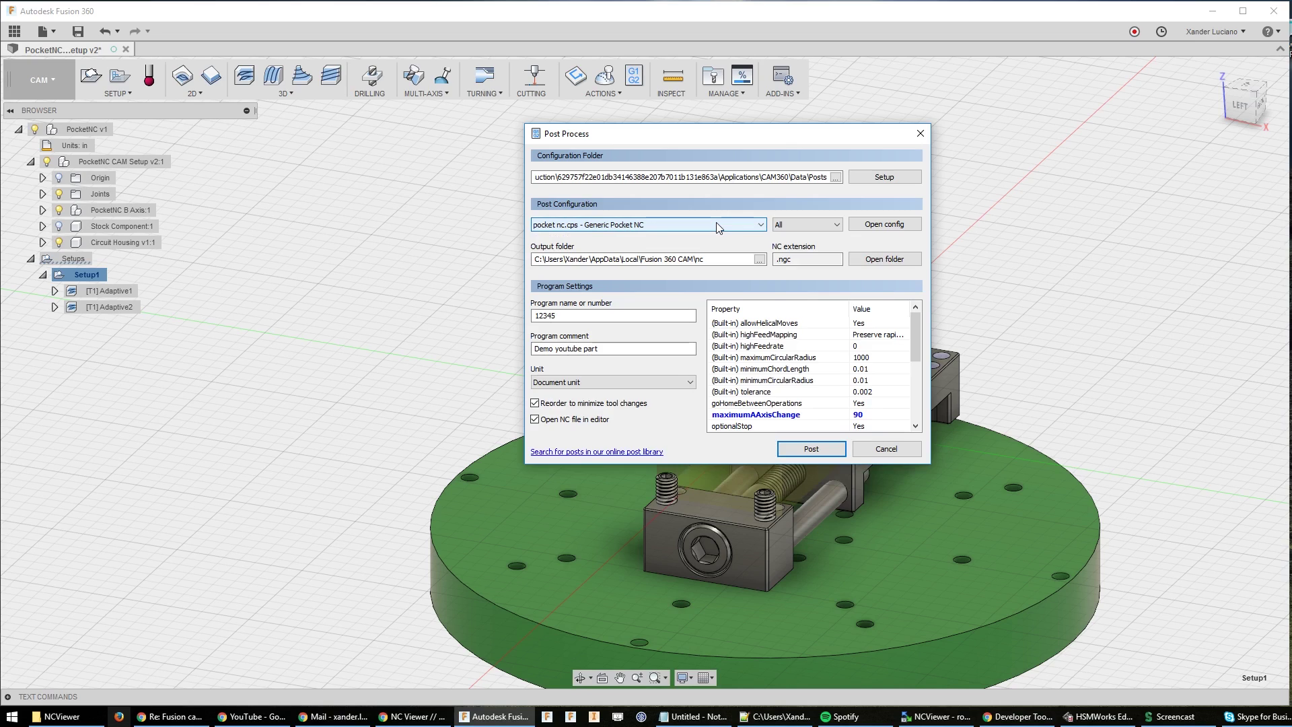
Select the program name 12345 and its comment text, then try maximumAAxisChange set to 20
double_click(585, 316)
left_click_drag(692, 349, 448, 347)
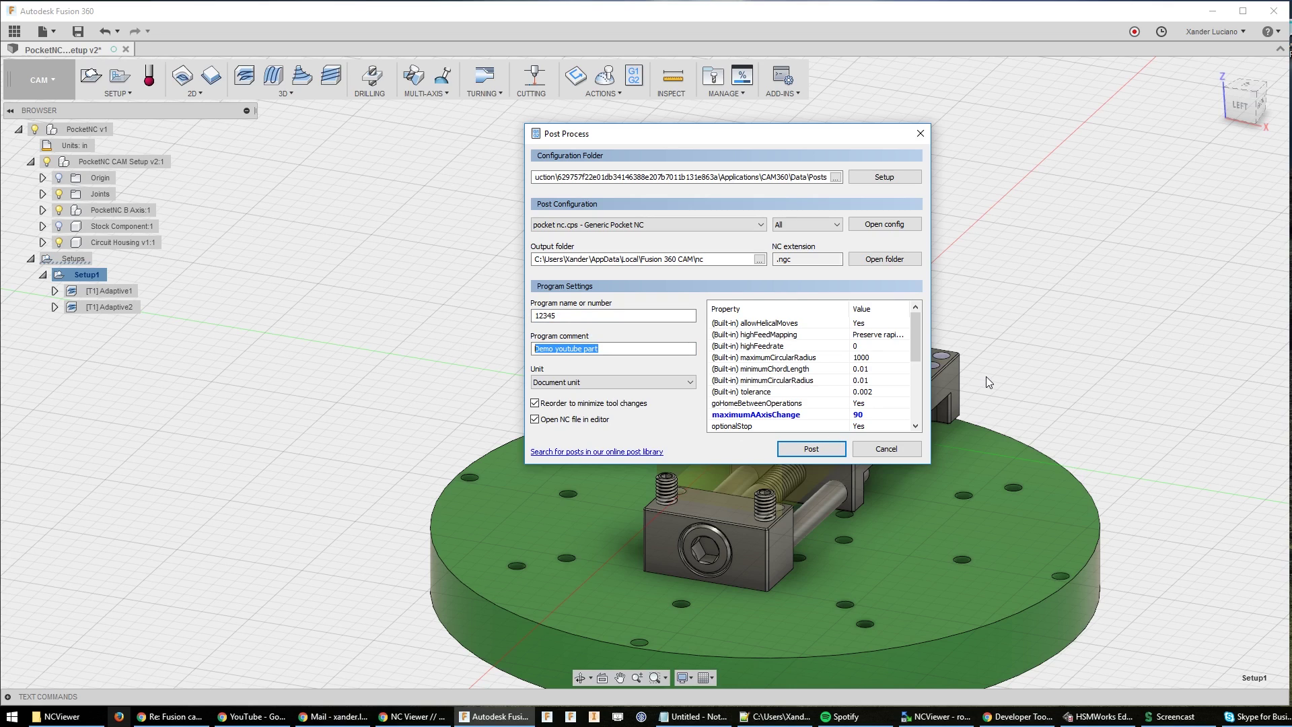
mouse_move(775, 423)
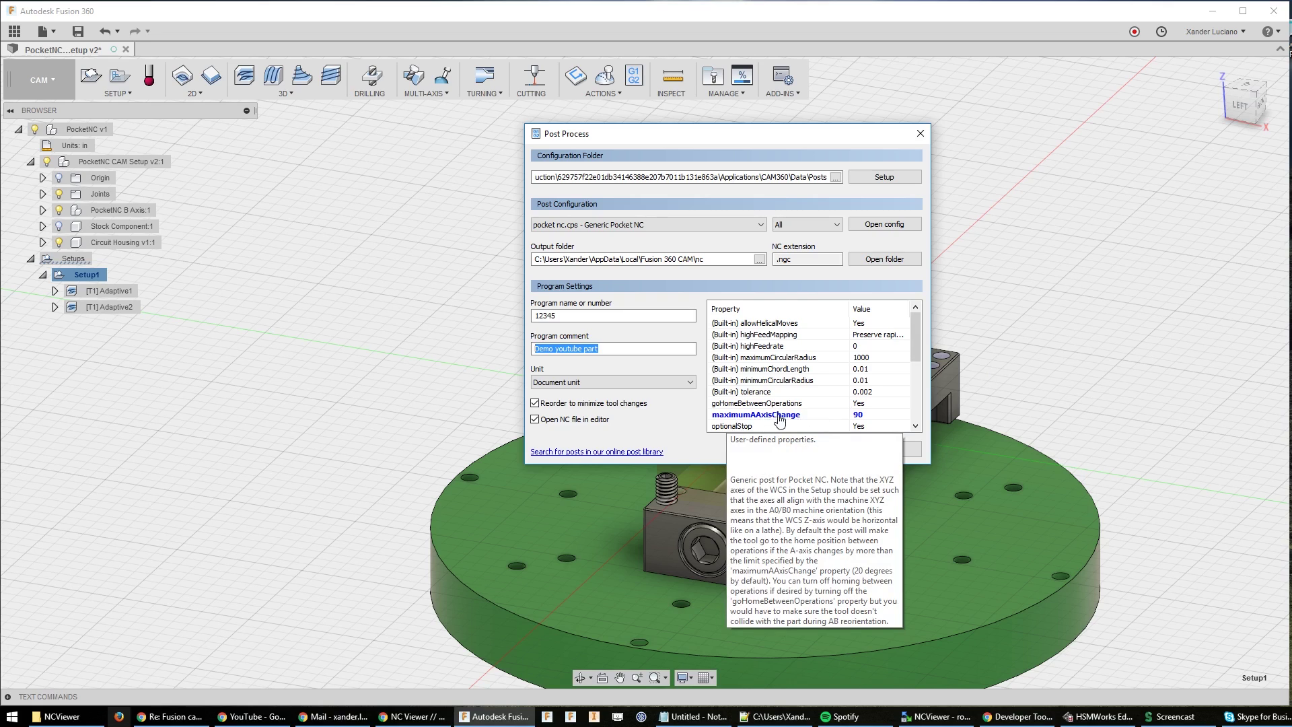
left_click(873, 419)
type("20")
key("Return")
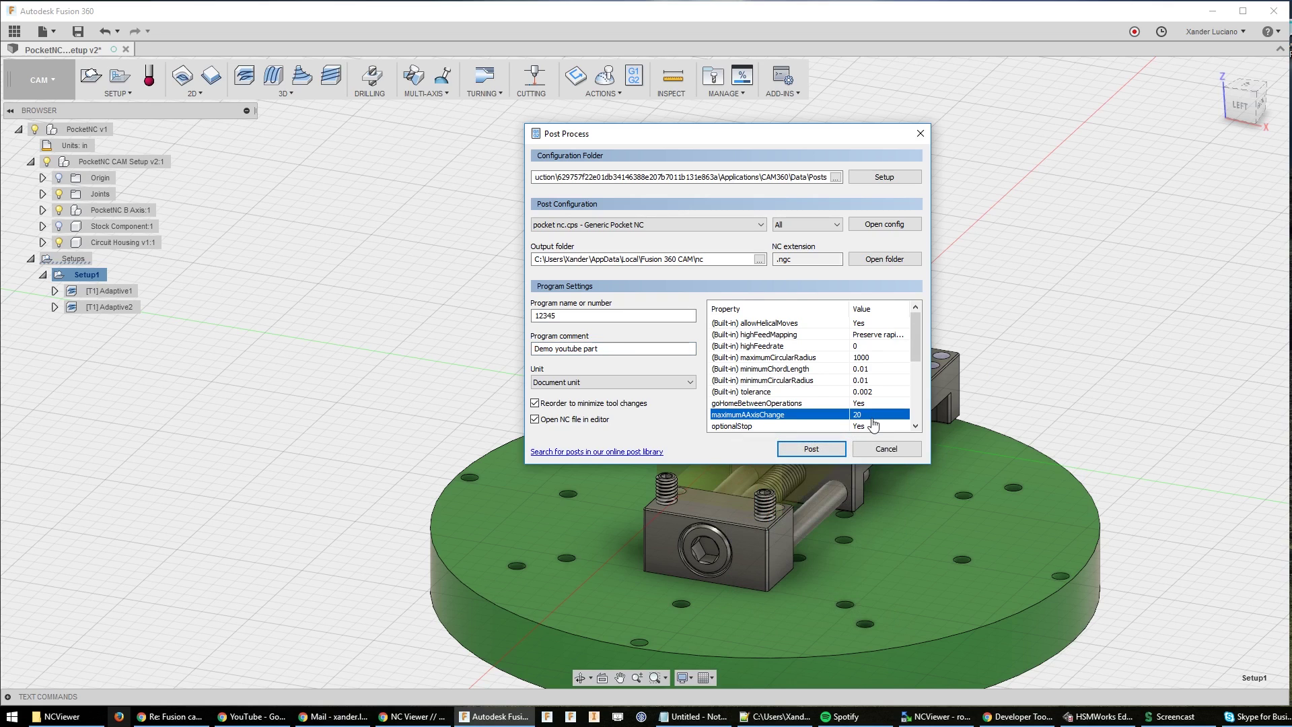
left_click(763, 393)
Restore maximumAAxisChange to 90 and close the post settings without posting
left_click(794, 415)
left_click(891, 415)
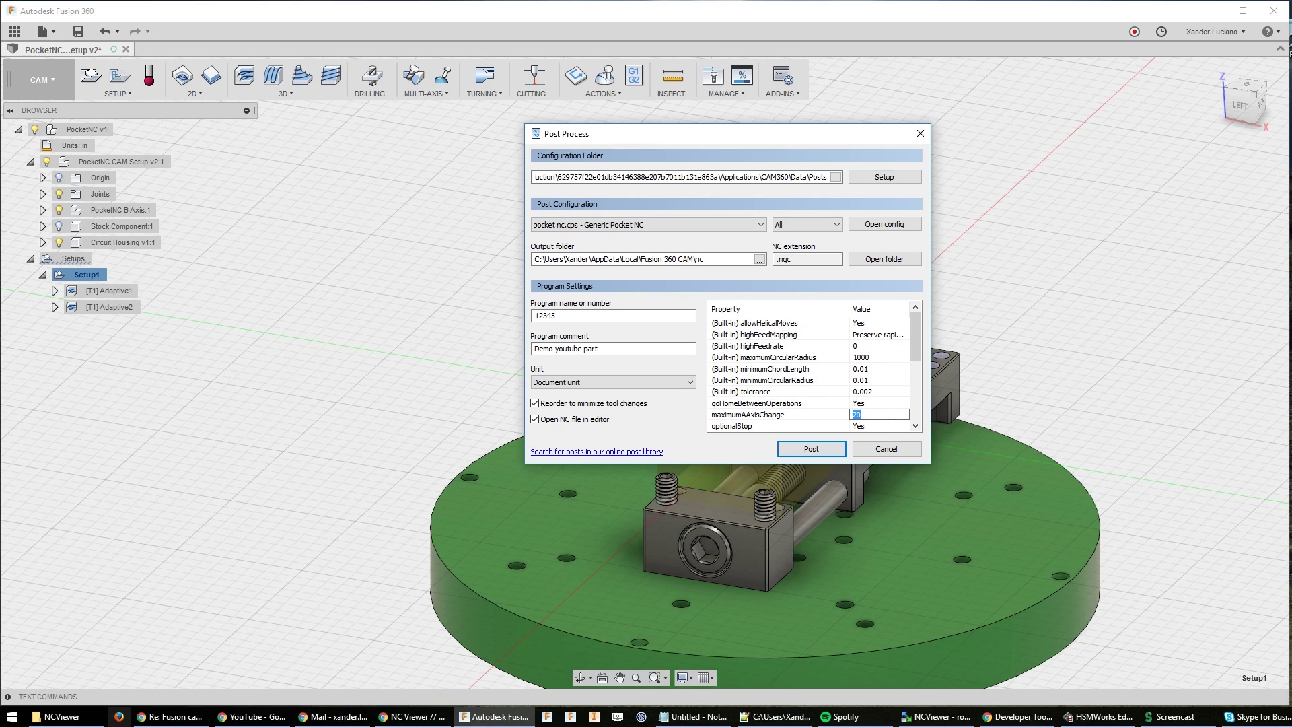
type("90")
key("Return")
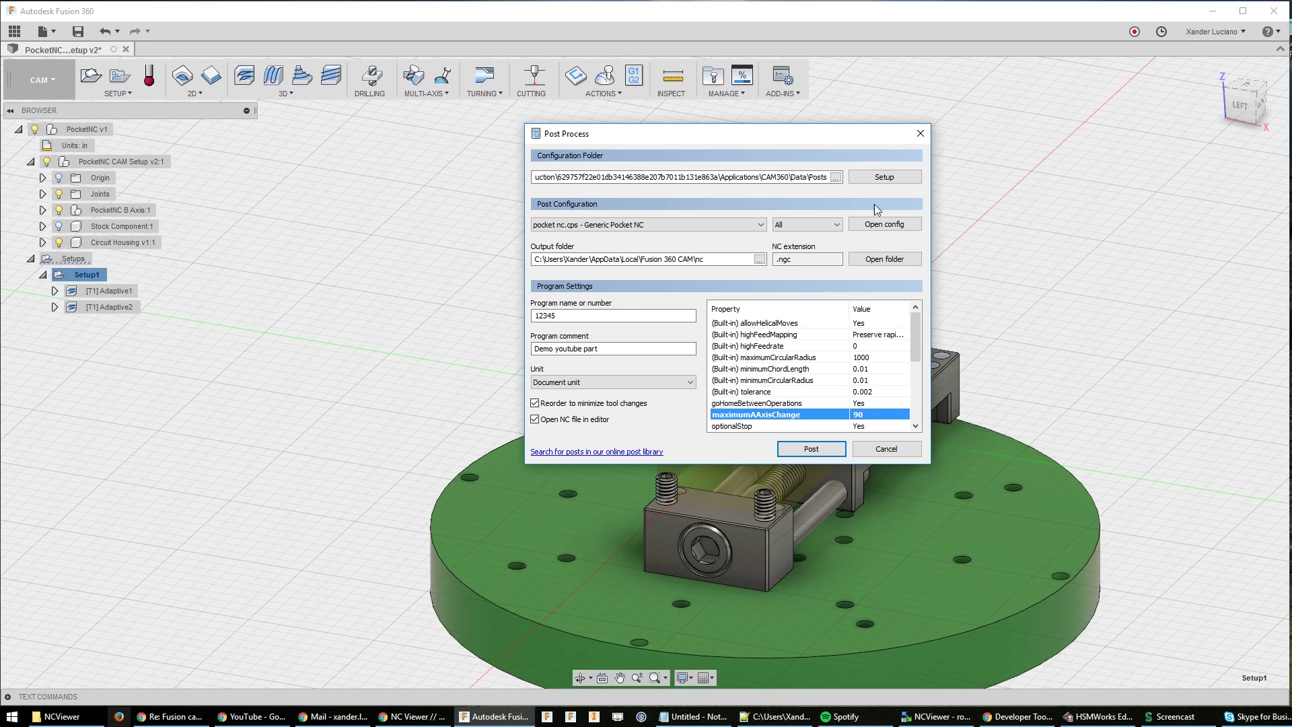
left_click(919, 133)
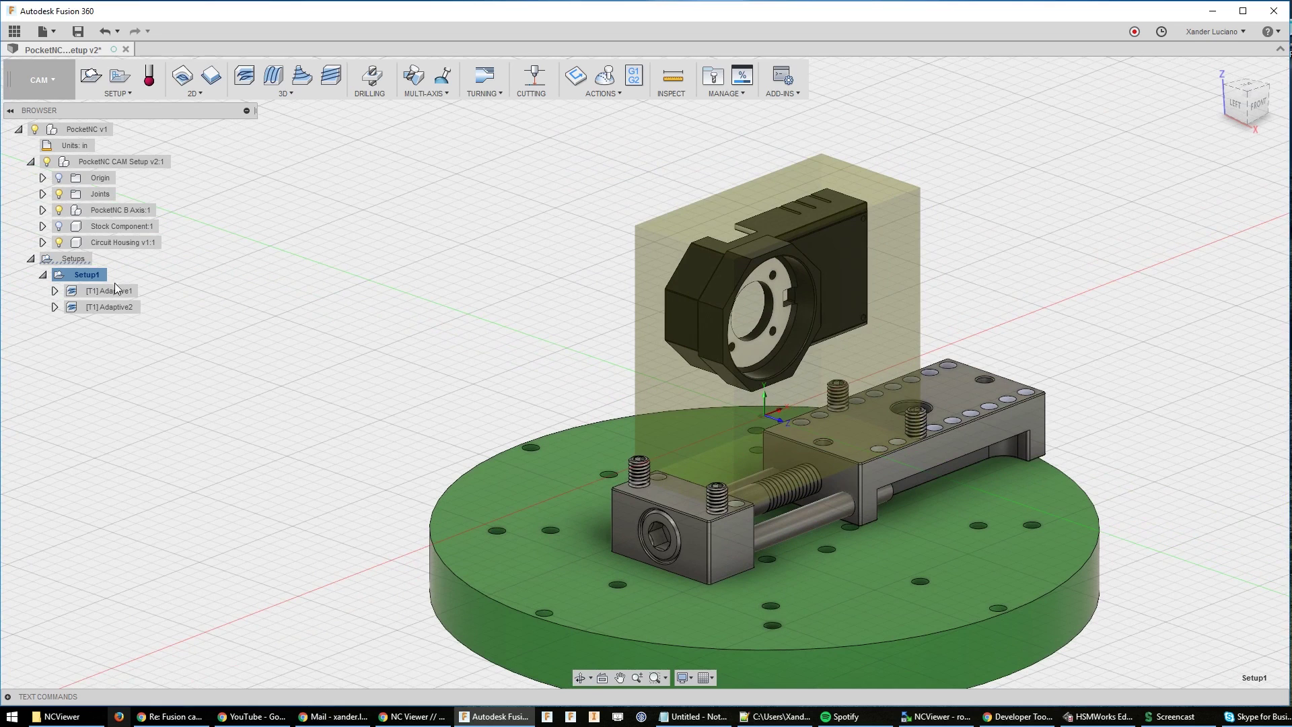
Start a 3D Adaptive Clearing operation, enable Tool Orientation, and pick a top face for its Z axis
left_click(245, 76)
left_click(1074, 212)
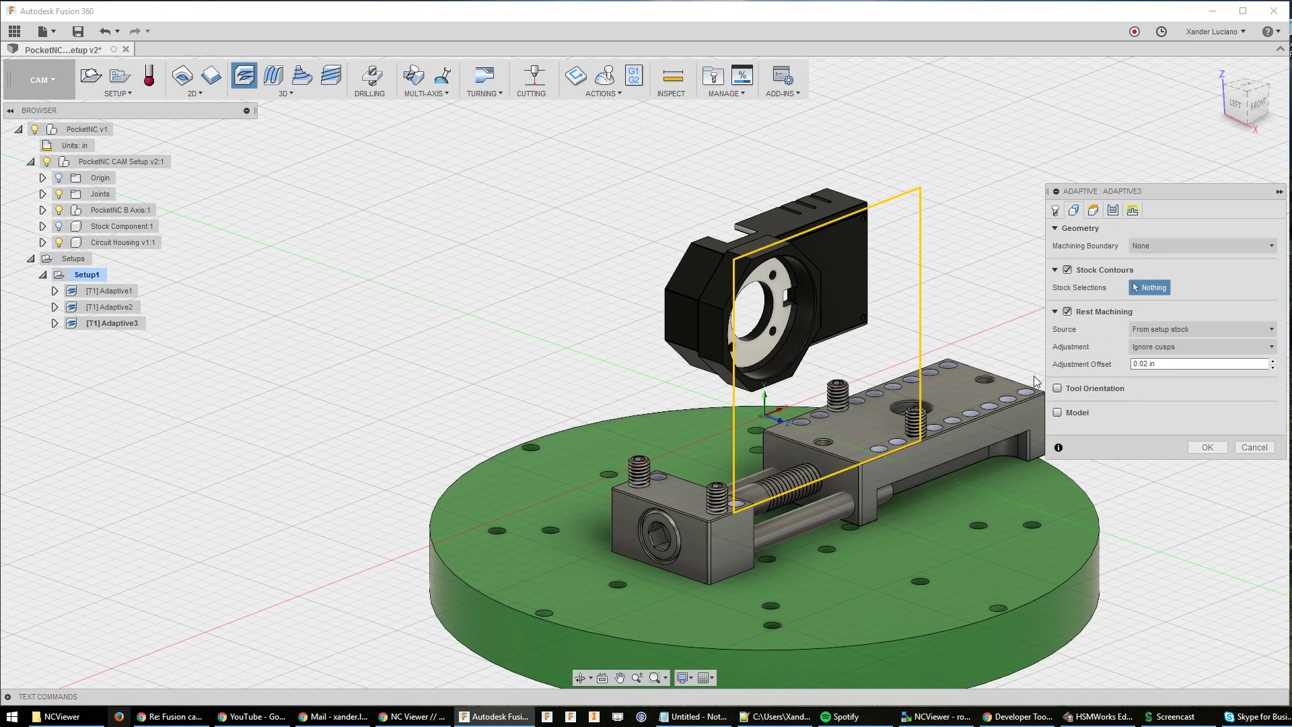
left_click(1057, 388)
middle_click_drag(908, 269, 934, 360, "shift")
left_click(956, 334)
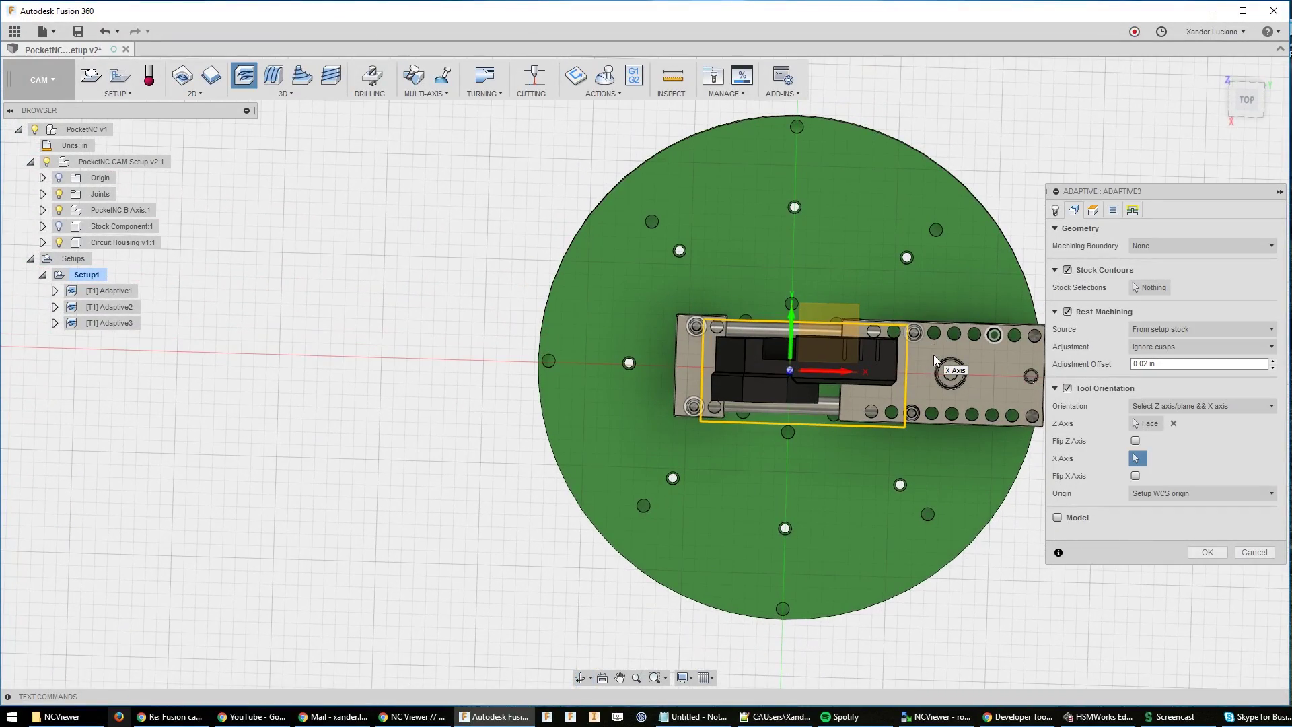
Discard Adaptive3 and bring up Post Process settings for Setup1
left_click(1252, 552)
left_click(87, 274)
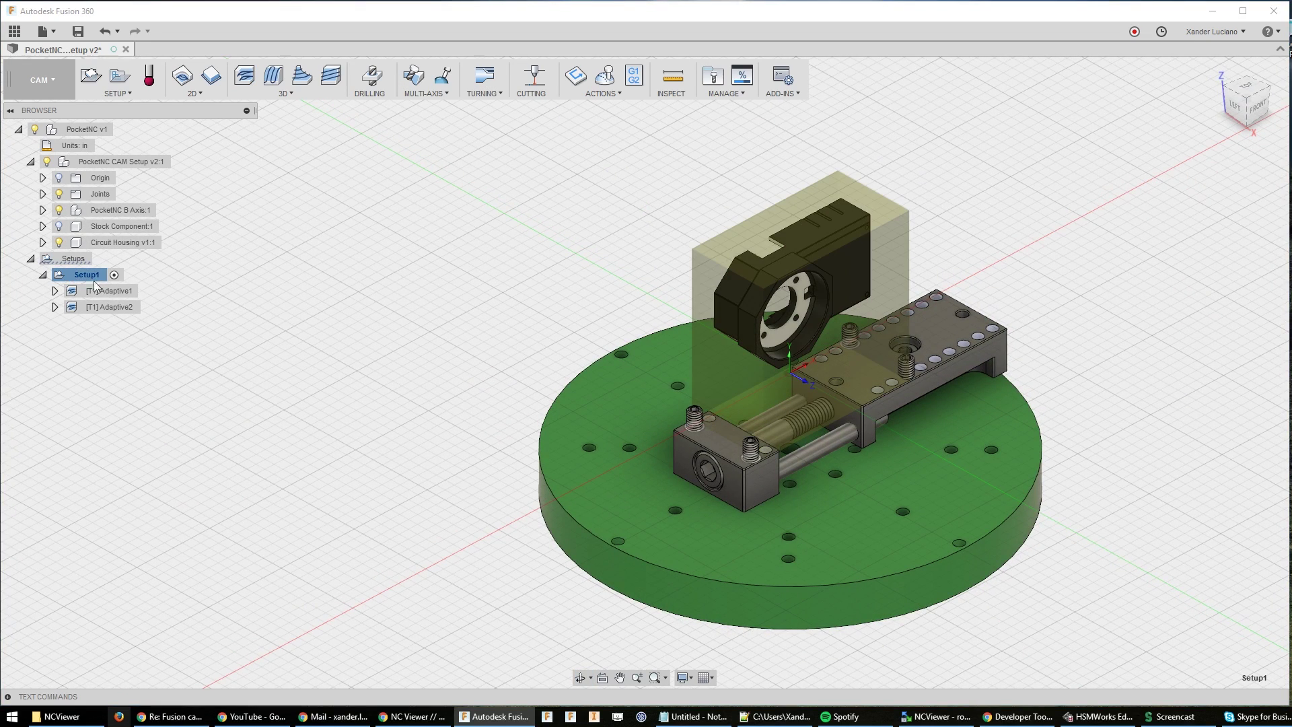
right_click(92, 278)
left_click(162, 345)
scroll(920, 362, "down", 2)
left_click_drag(919, 362, 919, 395)
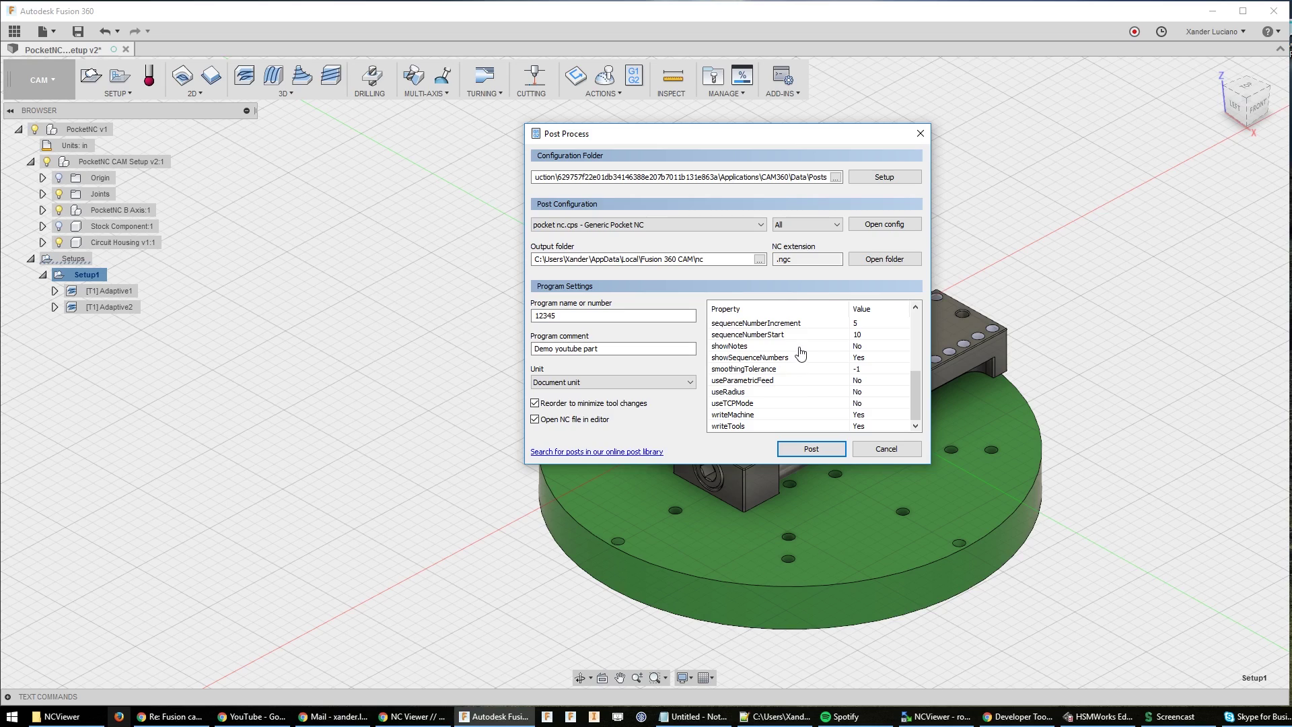
Set showSequenceNumbers to No and post the program, saving it as 12345.ngc
left_click(834, 357)
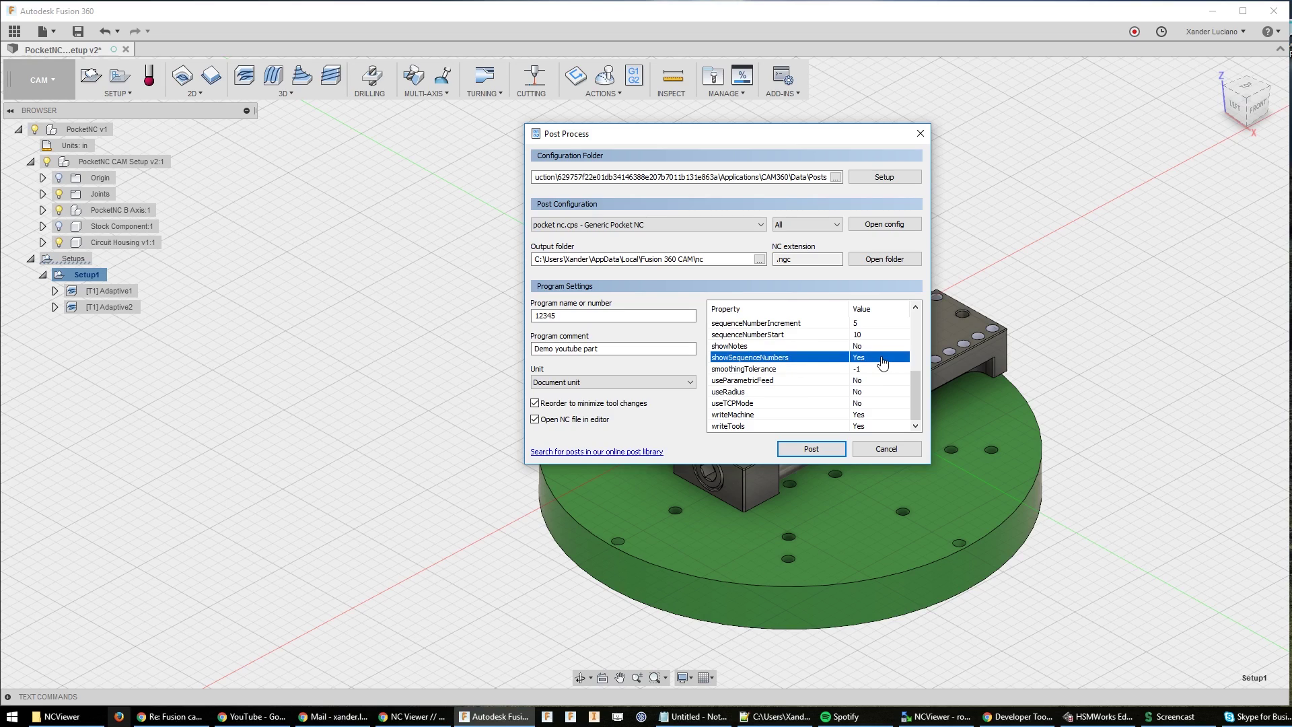
left_click(882, 363)
left_click(868, 372)
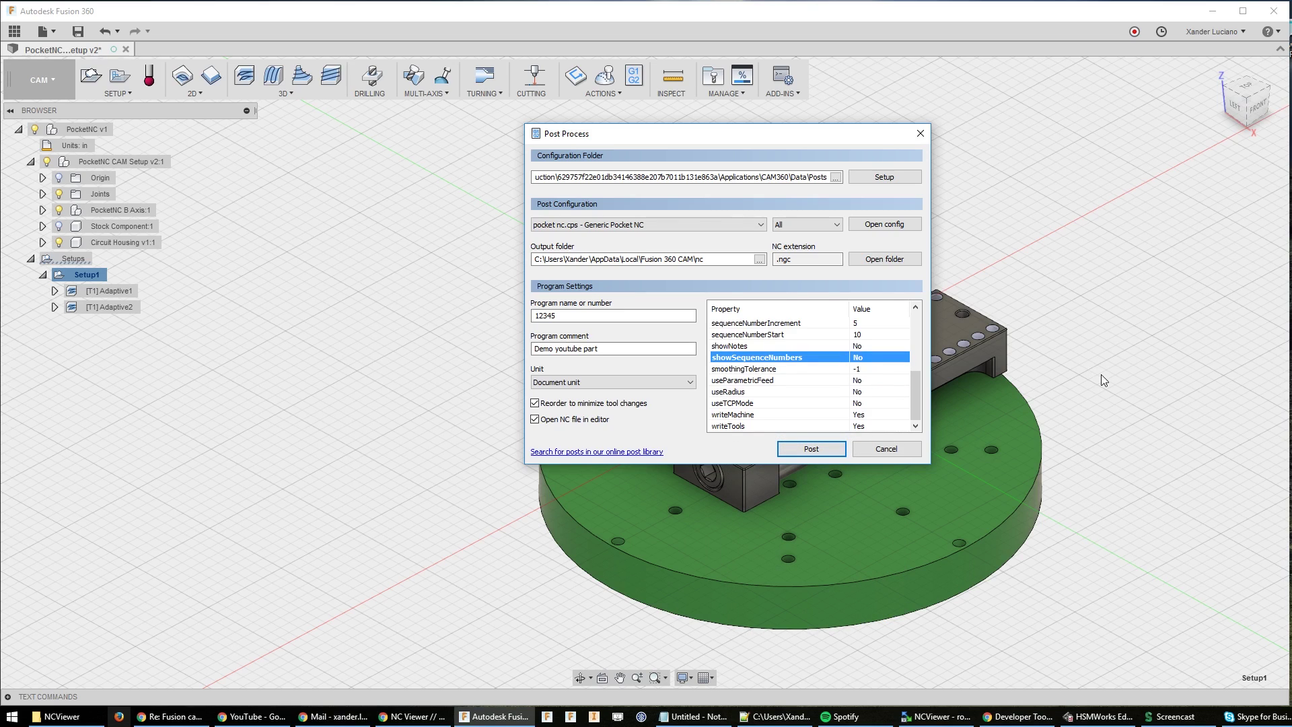
left_click(812, 449)
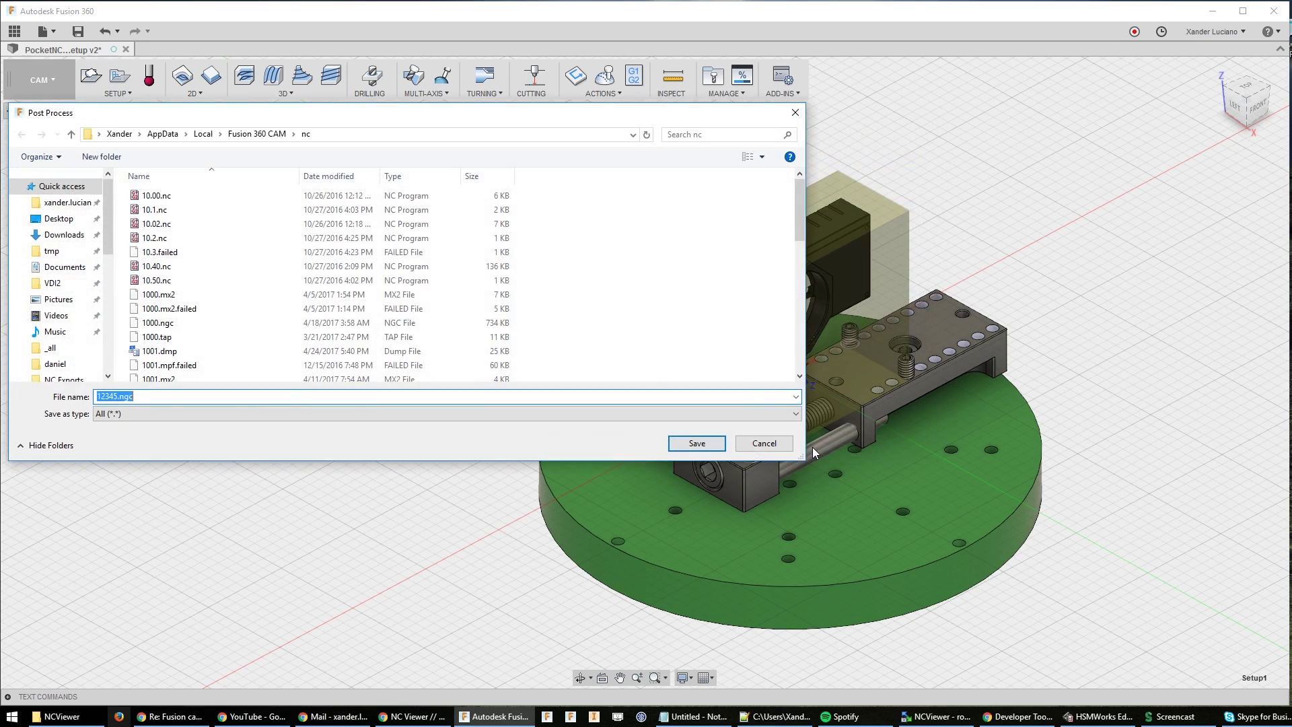
left_click(698, 443)
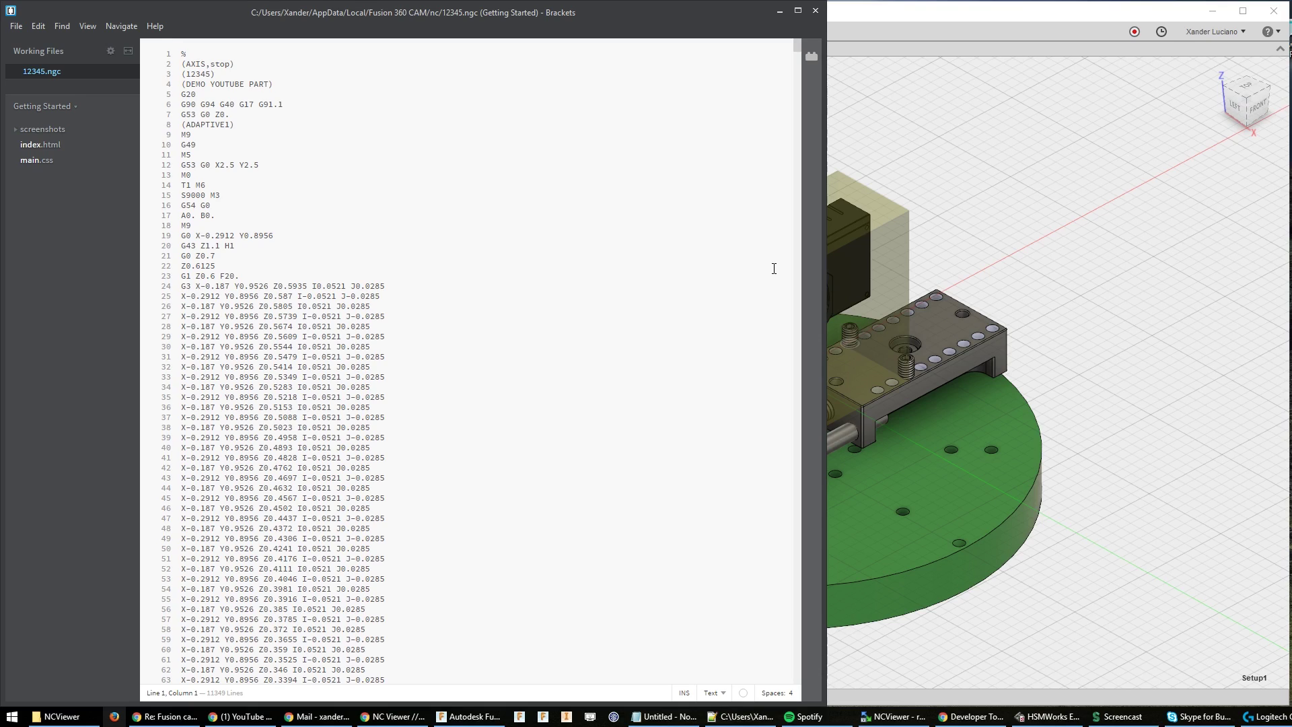
Copy the entire 12345.ngc G-code from Brackets and switch to the NC Viewer browser window
left_click(614, 245)
key("ctrl+a")
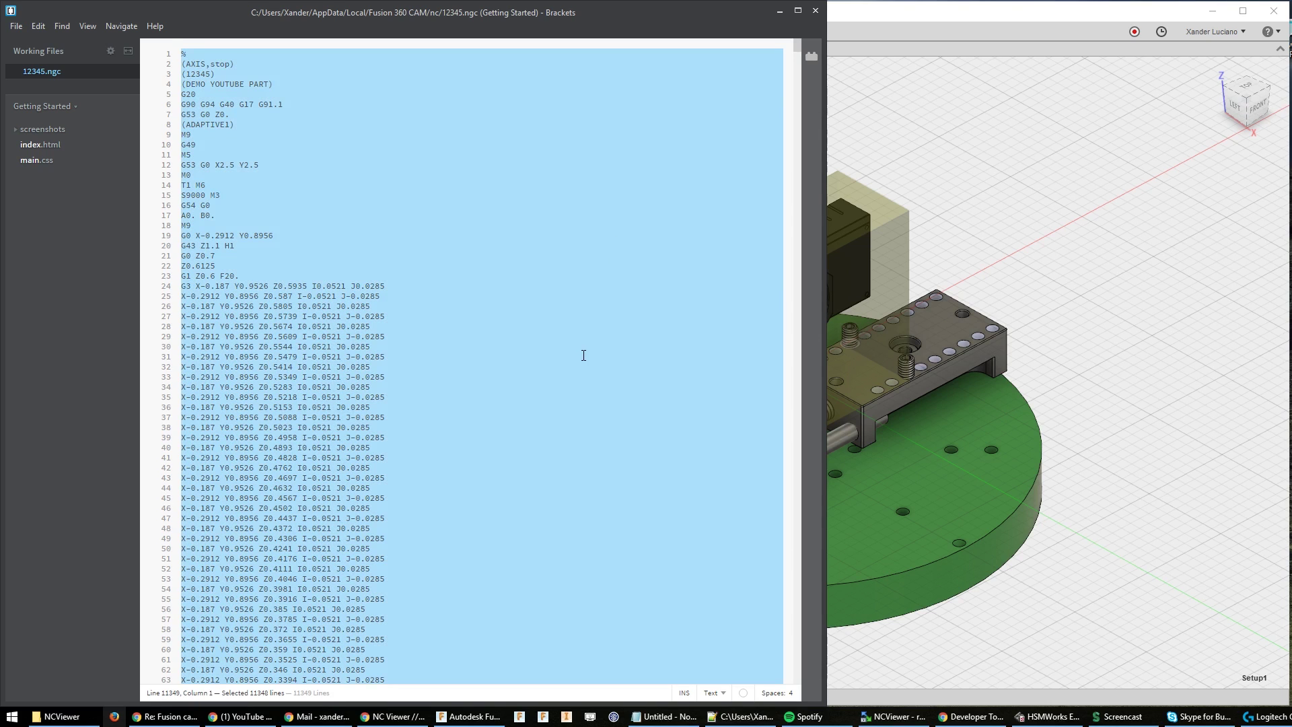
left_click(393, 716)
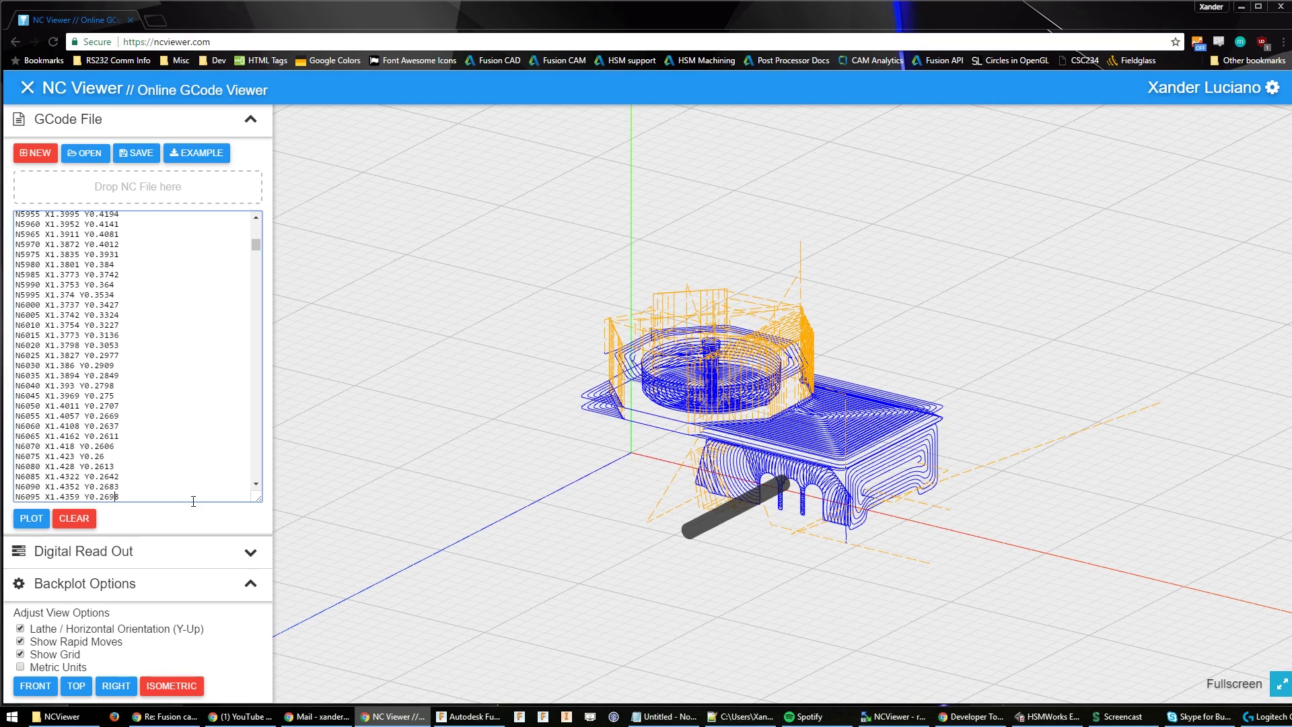
Replace NC Viewer's old G-code with the pasted 12345.ngc program and backplot it
left_click(74, 518)
left_click(33, 155)
left_click(115, 299)
right_click(115, 299)
left_click(167, 375)
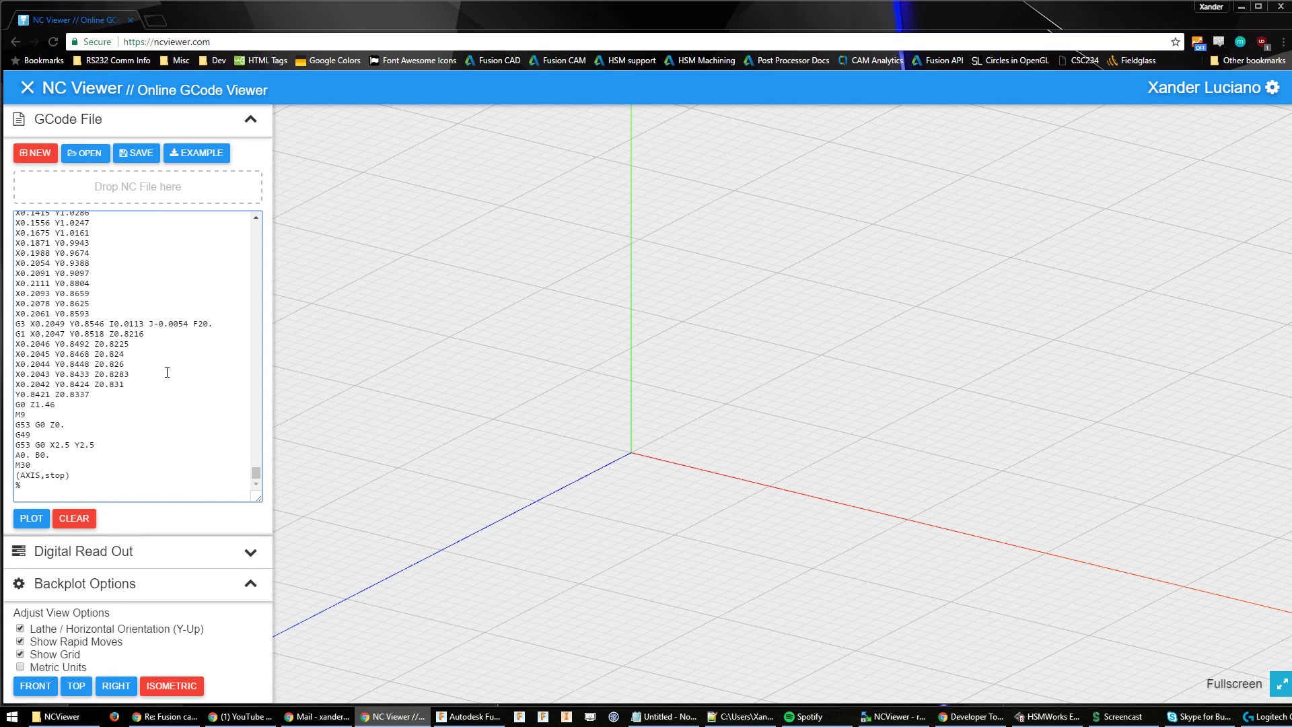
left_click(31, 518)
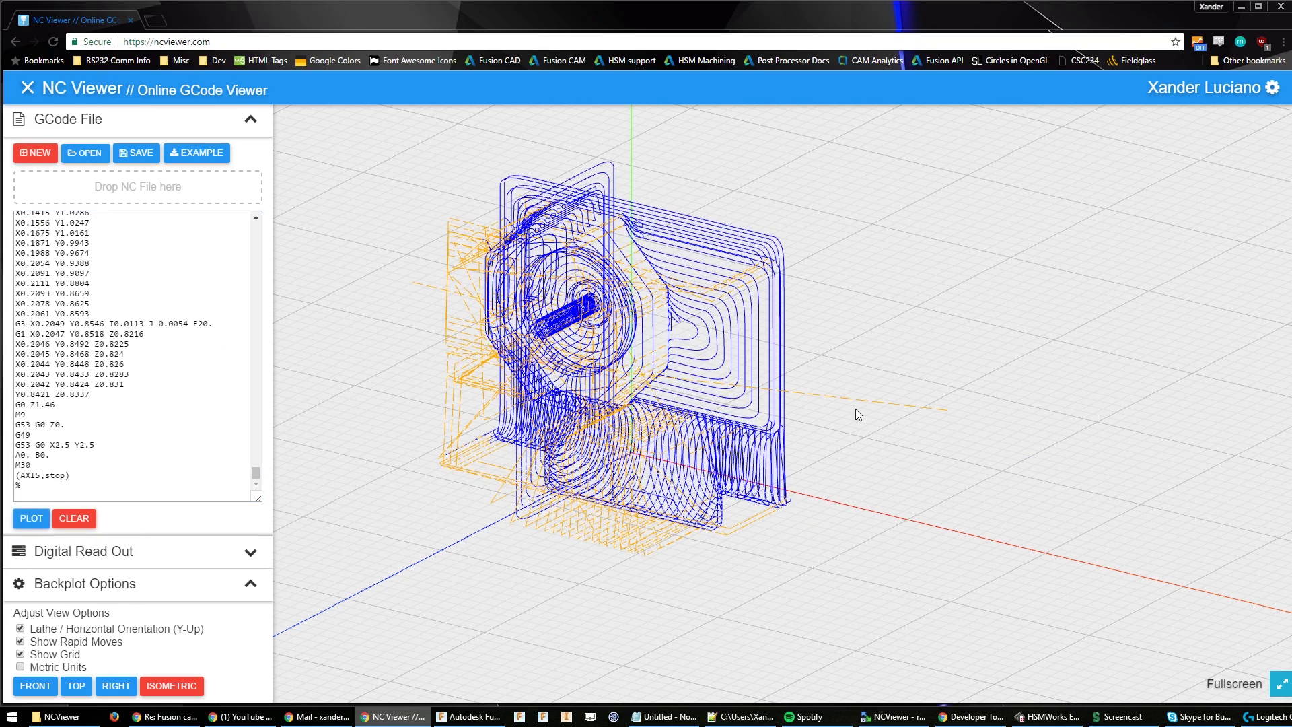
Hide rapid moves and orbit the toolpath, briefly snapping to a front view
left_click_drag(800, 435, 642, 459)
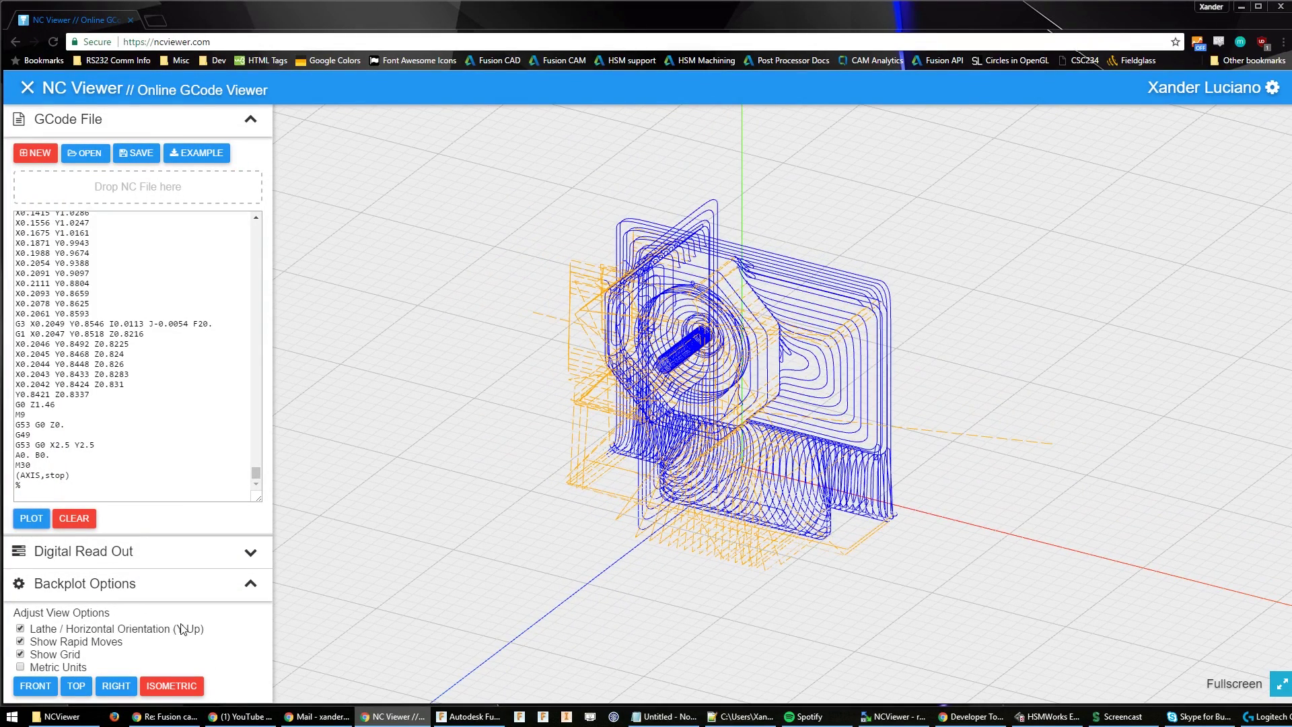
left_click_drag(632, 351, 604, 606)
scroll(604, 605, "up", 3)
left_click(20, 641)
left_click_drag(960, 420, 879, 438)
left_click(35, 685)
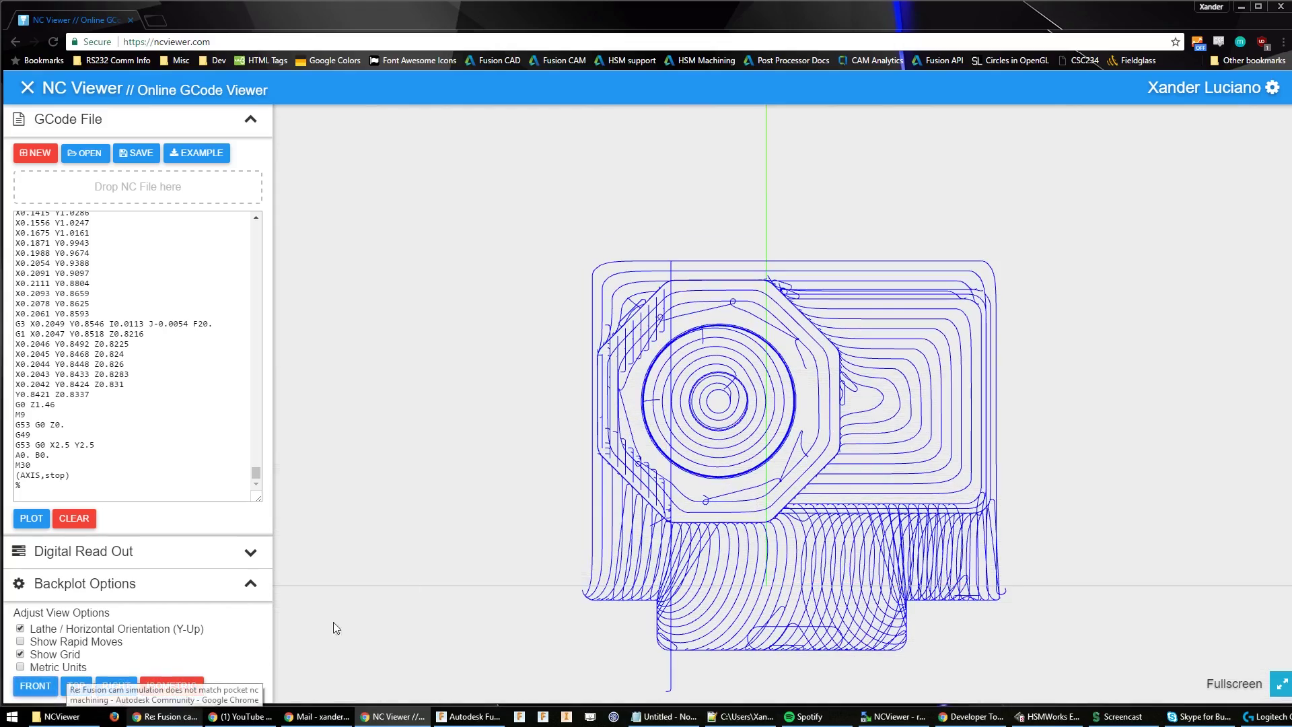
left_click_drag(932, 435, 844, 421)
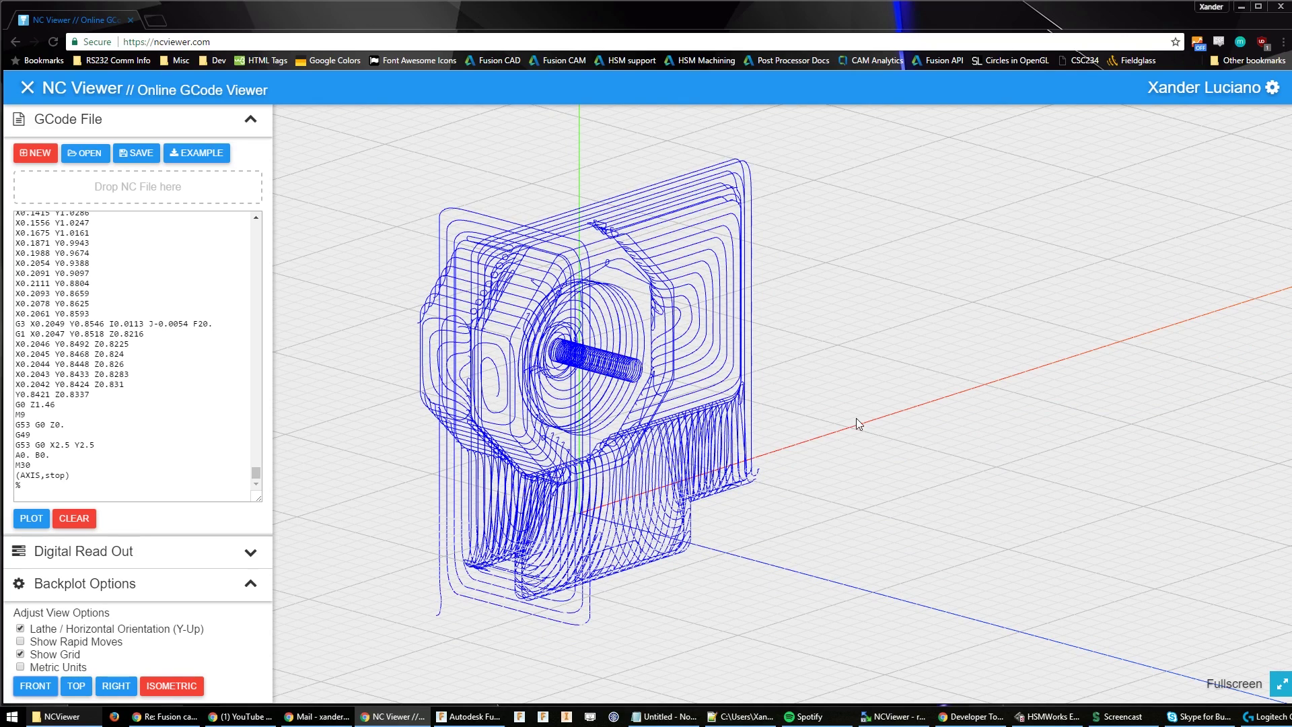
Show the tool marker at a line midway through the G-code program
right_click_drag(860, 422, 842, 441)
scroll(255, 476, "up", 10)
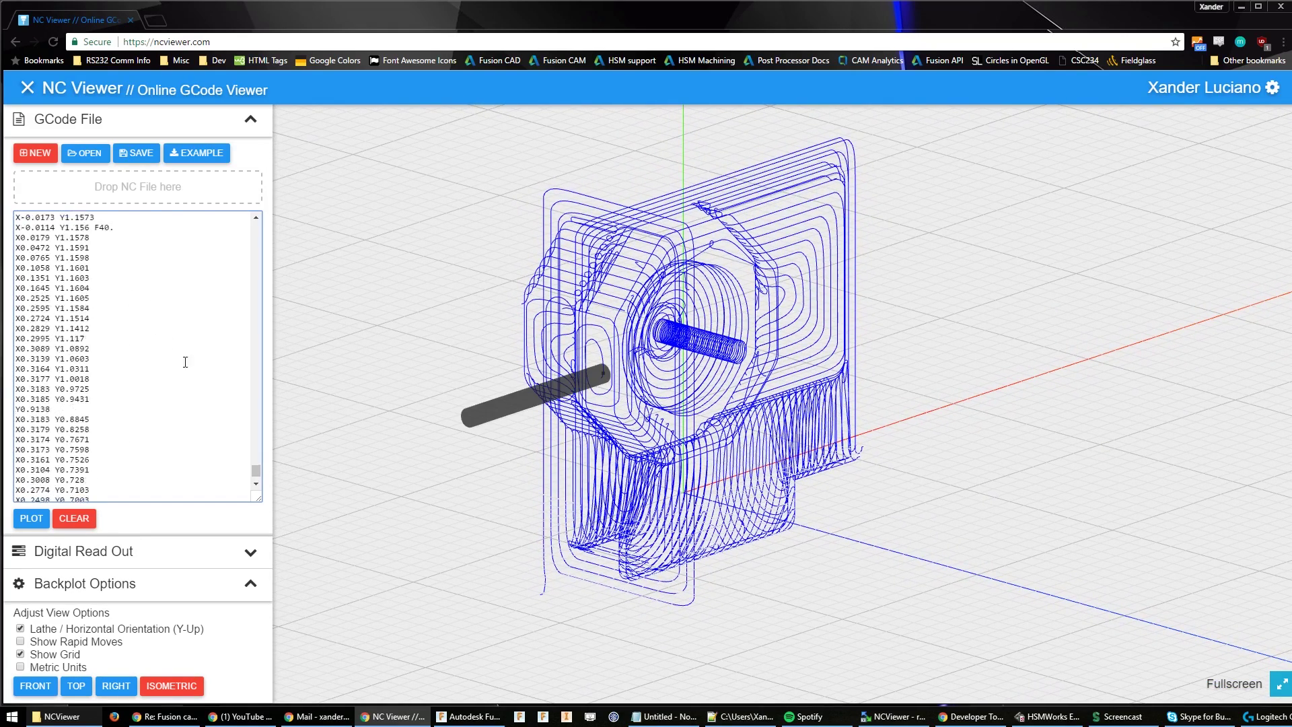
left_click_drag(252, 470, 284, 319)
left_click(161, 304)
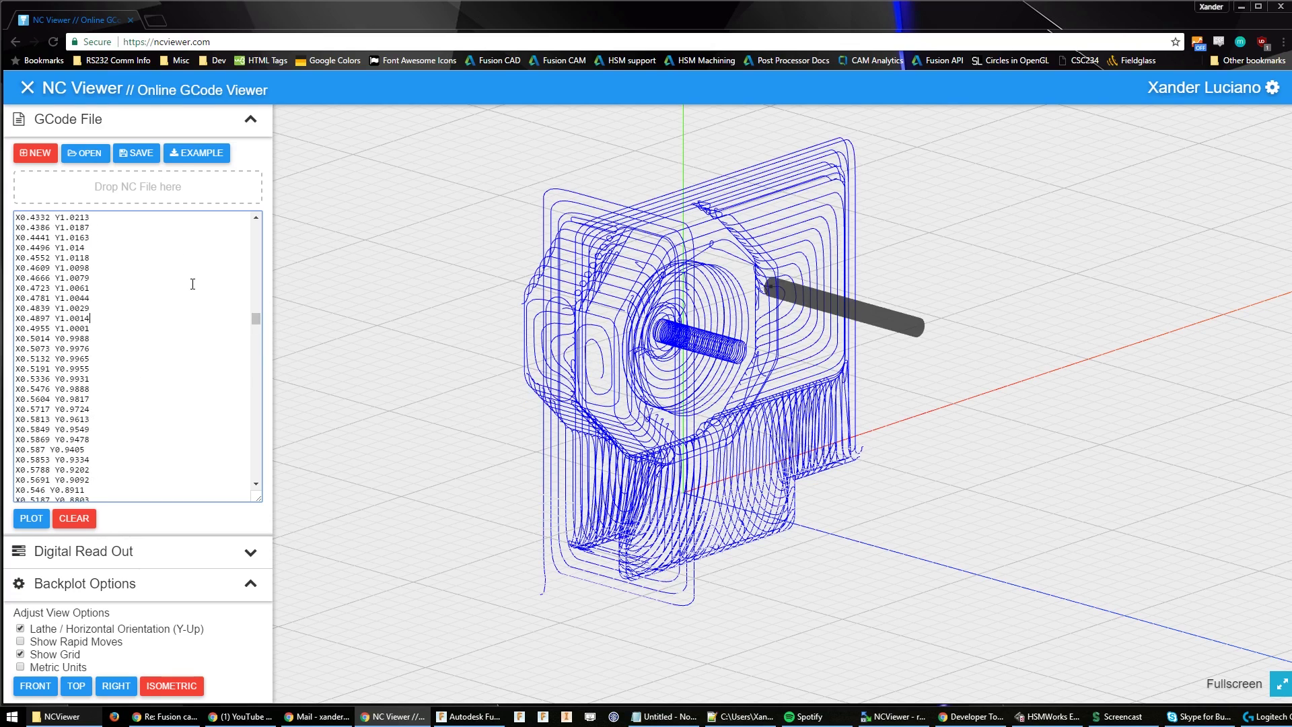
Step the tool marker forward eleven lines through the G-code along the adaptive cut
key("Down")
key("Down")
key("Down")
key("Down")
key("Down")
key("Down")
key("Down")
key("Down")
key("Down")
key("Down")
key("Down")
key("Down")
key("Down")
key("Down")
key("Down")
key("Down")
key("Down")
key("Down")
key("Down")
key("Down")
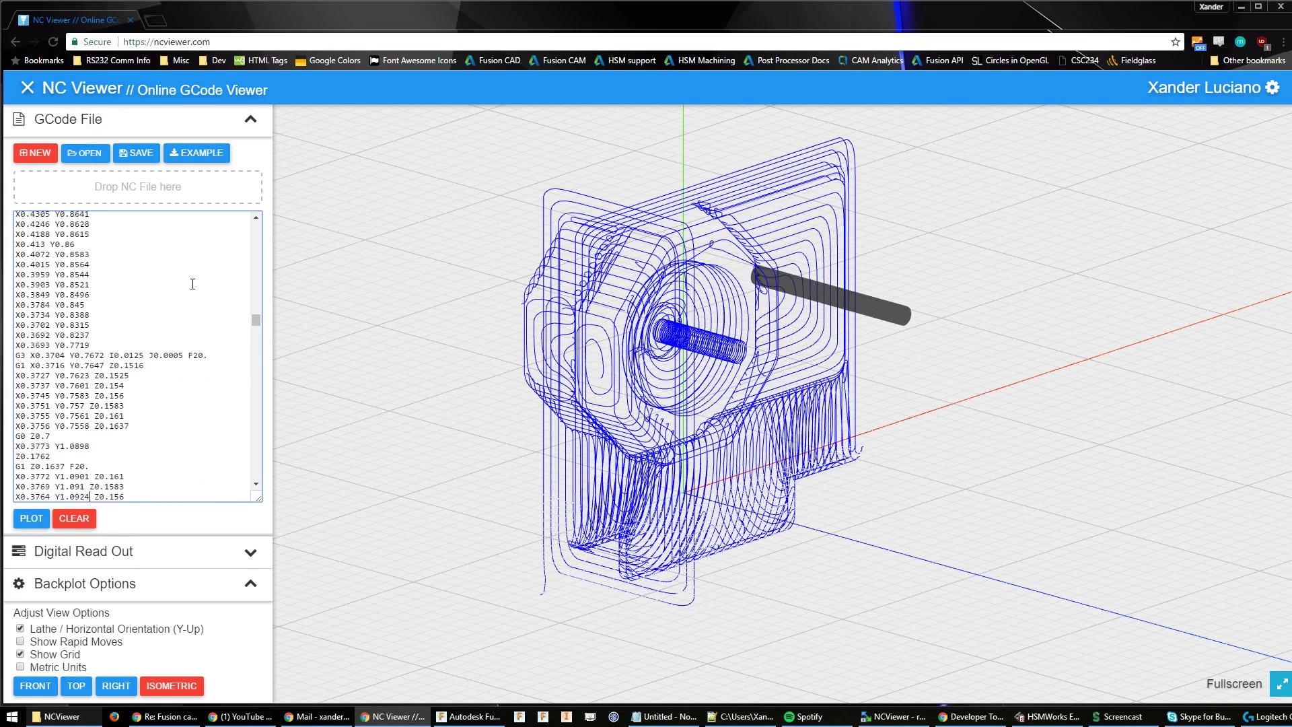
key("Down")
key("Down")
key("Down")
key("Down")
key("Down")
key("Down")
key("Down")
key("Down")
key("Down")
key("Down")
key("Down")
key("Down")
key("Down")
key("Down")
key("Down")
key("Down")
key("Down")
key("Down")
key("Down")
key("Down")
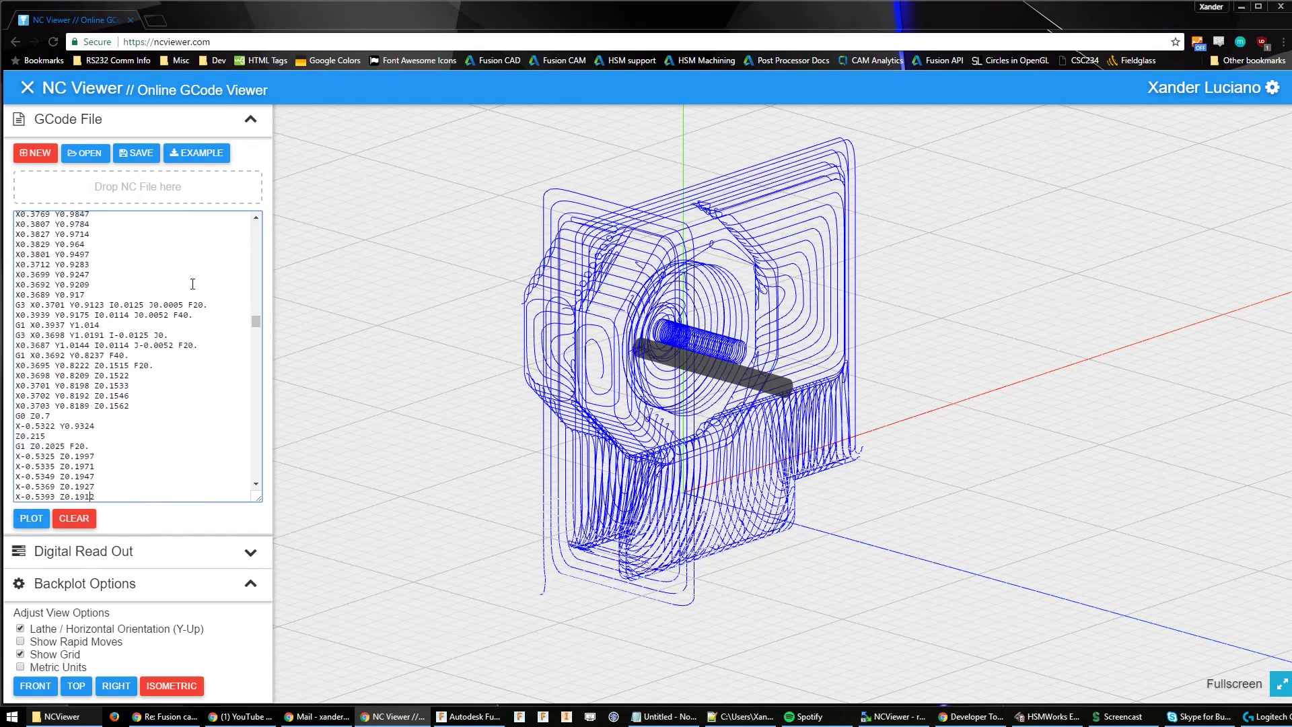
key("Down")
key("Down")
key("Down")
key("Down")
key("Down")
key("Down")
key("Down")
key("Down")
key("Down")
key("Down")
key("Down")
key("Down")
key("Down")
key("Down")
key("Down")
key("Down")
key("Down")
key("Down")
key("Down")
key("Down")
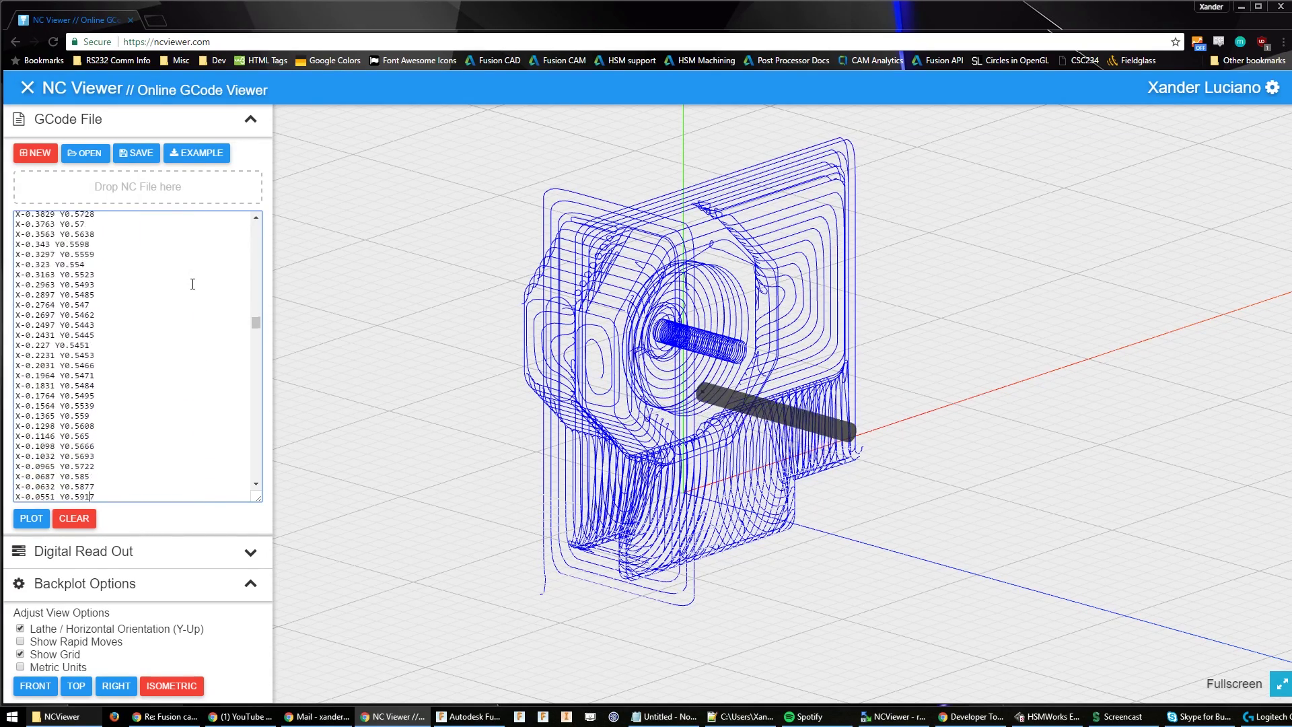
key("Down")
key("Down")
key("Down")
key("Down")
key("Down")
key("Down")
key("Down")
key("Down")
key("Down")
key("Down")
key("Down")
key("Down")
key("Down")
key("Down")
key("Down")
key("Down")
key("Down")
key("Down")
key("Down")
key("Down")
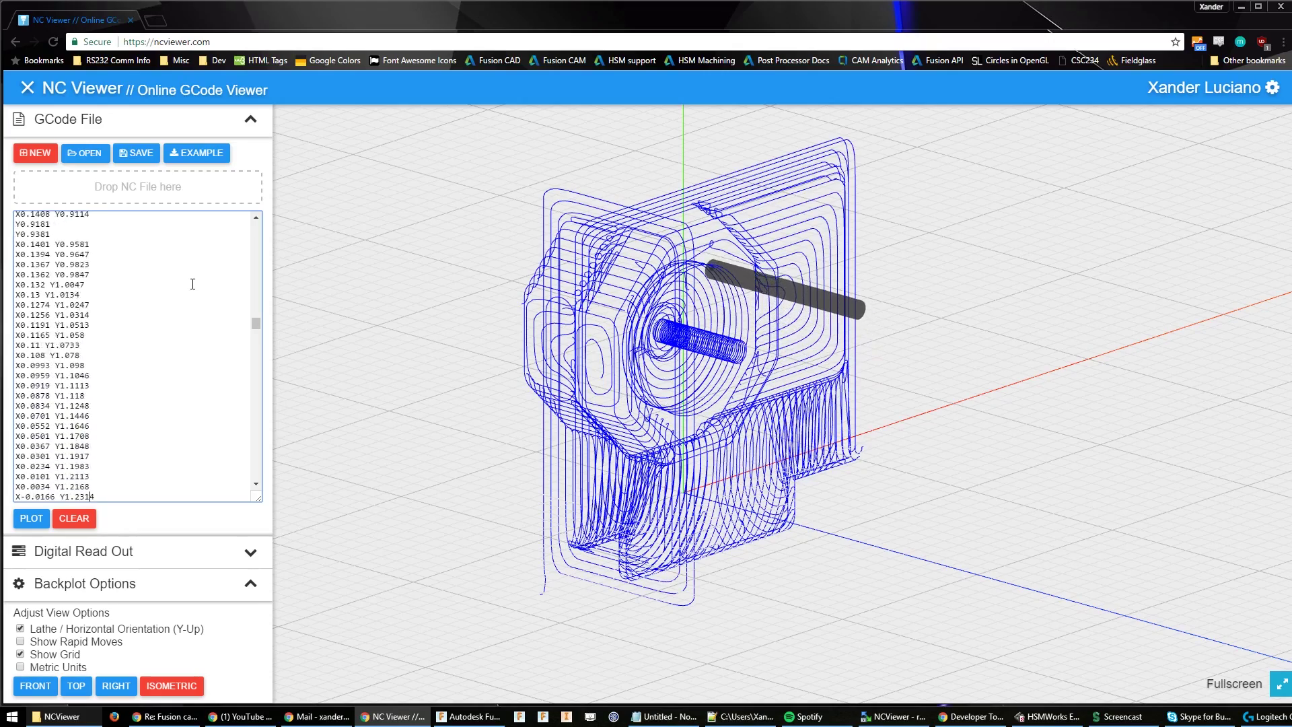
key("Down")
key("Down")
key("Down")
key("Down")
key("Down")
key("Down")
key("Down")
key("Down")
key("Down")
key("Down")
key("Down")
key("Down")
key("Down")
key("Down")
key("Down")
key("Down")
key("Down")
key("Down")
key("Down")
key("Down")
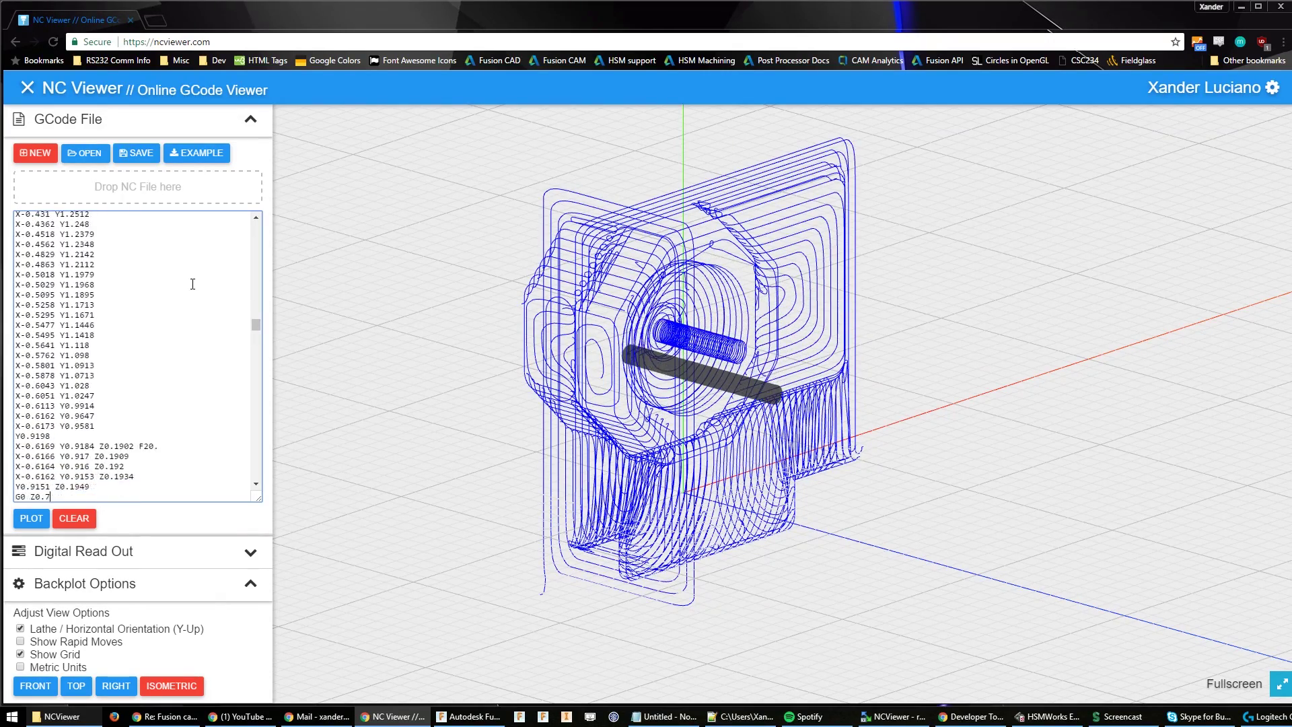
key("Down")
key("Down")
key("Down")
key("Down")
key("Down")
key("Down")
key("Down")
key("Down")
key("Down")
key("Down")
key("Down")
key("Down")
key("Down")
key("Down")
key("Down")
key("Down")
key("Down")
key("Down")
key("Down")
key("Down")
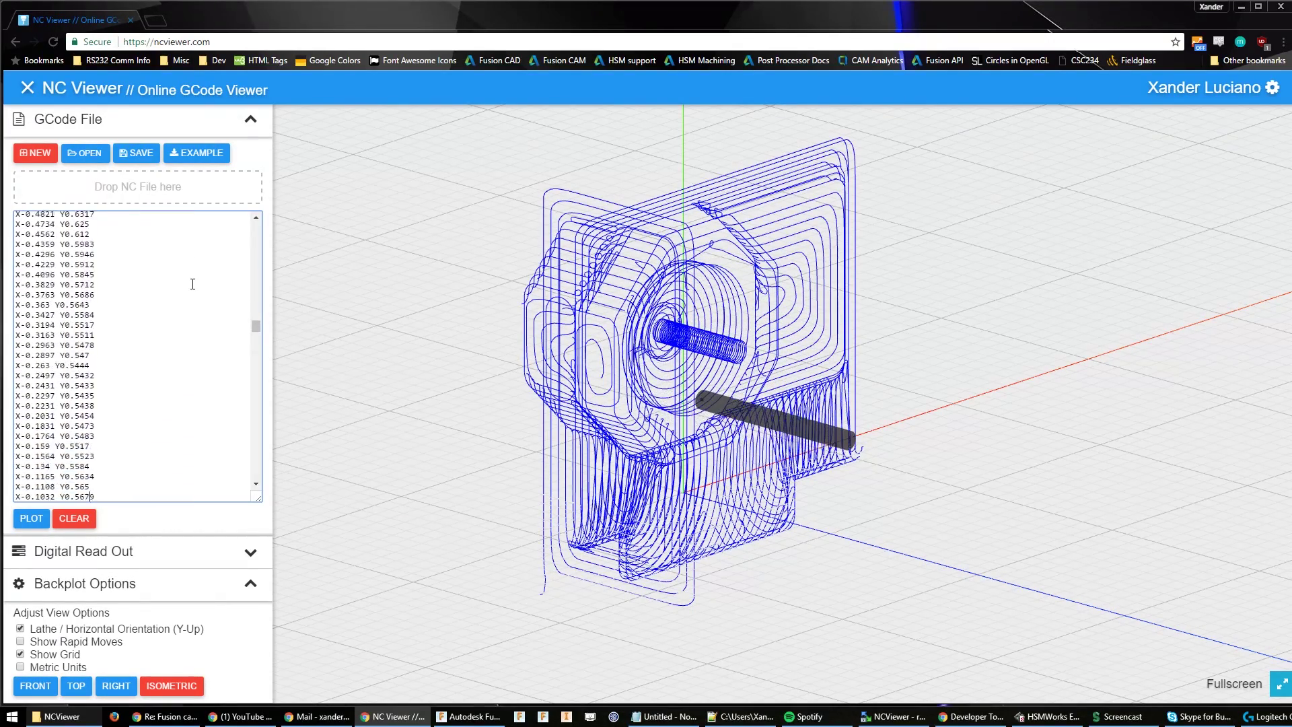
key("Down")
key("Down")
key("Down")
key("Down")
key("Down")
key("Down")
key("Down")
key("Down")
key("Down")
key("Down")
key("Down")
key("Down")
key("Down")
key("Down")
key("Down")
key("Down")
key("Down")
key("Down")
key("Down")
key("Down")
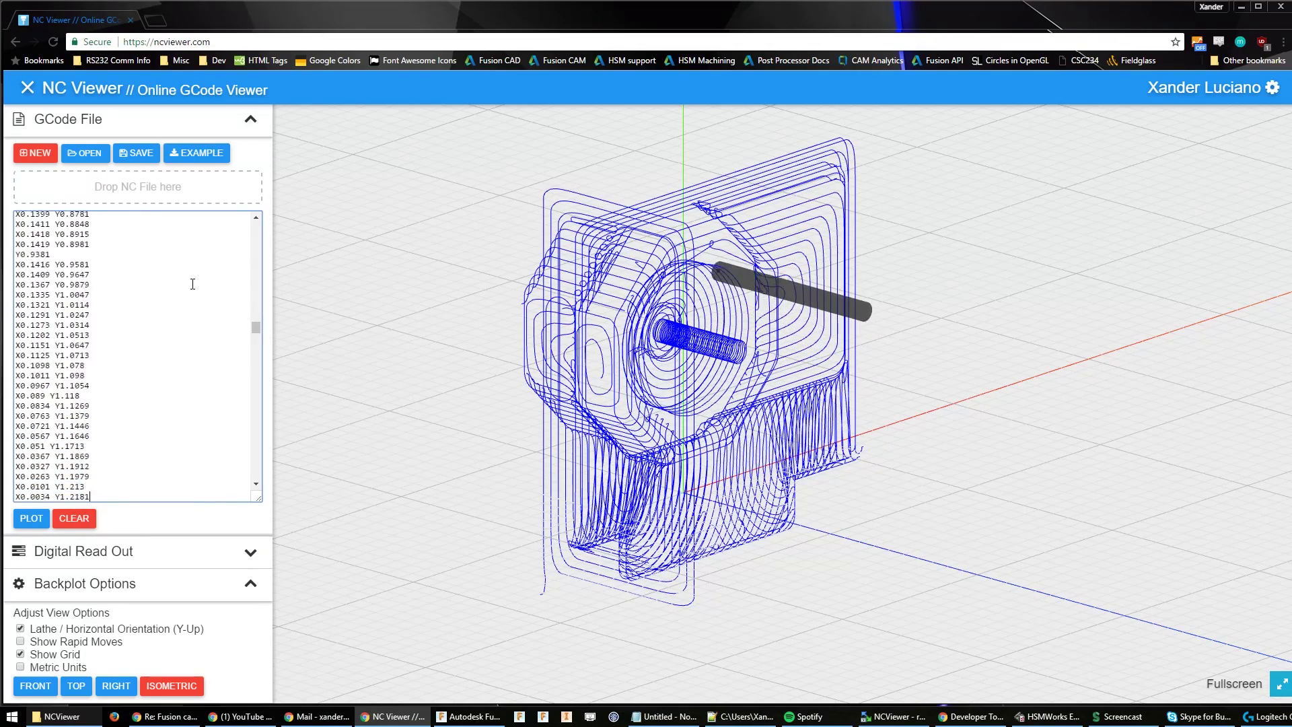
key("Down")
key("Down")
key("Down")
key("Down")
key("Down")
key("Down")
key("Down")
key("Down")
key("Down")
key("Down")
key("Down")
key("Down")
key("Down")
key("Down")
key("Down")
key("Down")
key("Down")
key("Down")
key("Down")
key("Down")
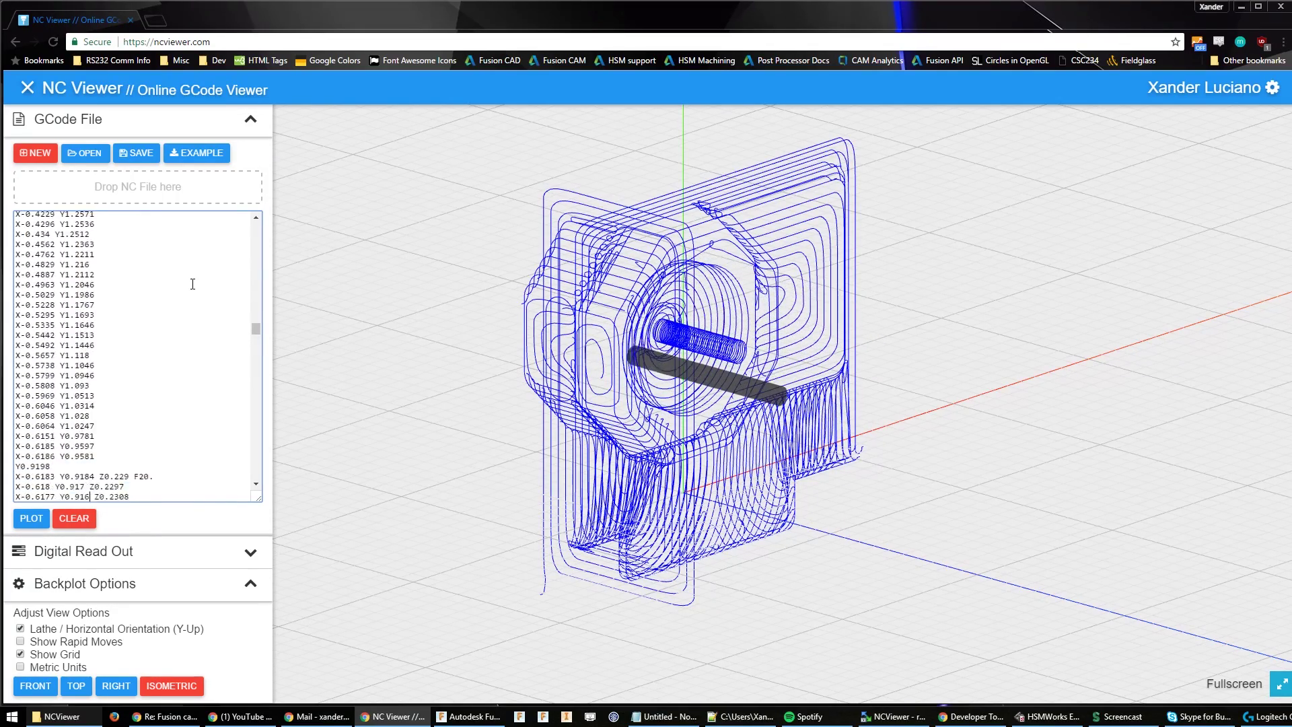
key("Down")
key("Down")
key("Down")
key("Down")
key("Down")
key("Down")
key("Down")
key("Down")
key("Down")
key("Down")
key("Down")
key("Down")
key("Down")
key("Down")
key("Down")
key("Down")
key("Down")
key("Down")
key("Down")
key("Down")
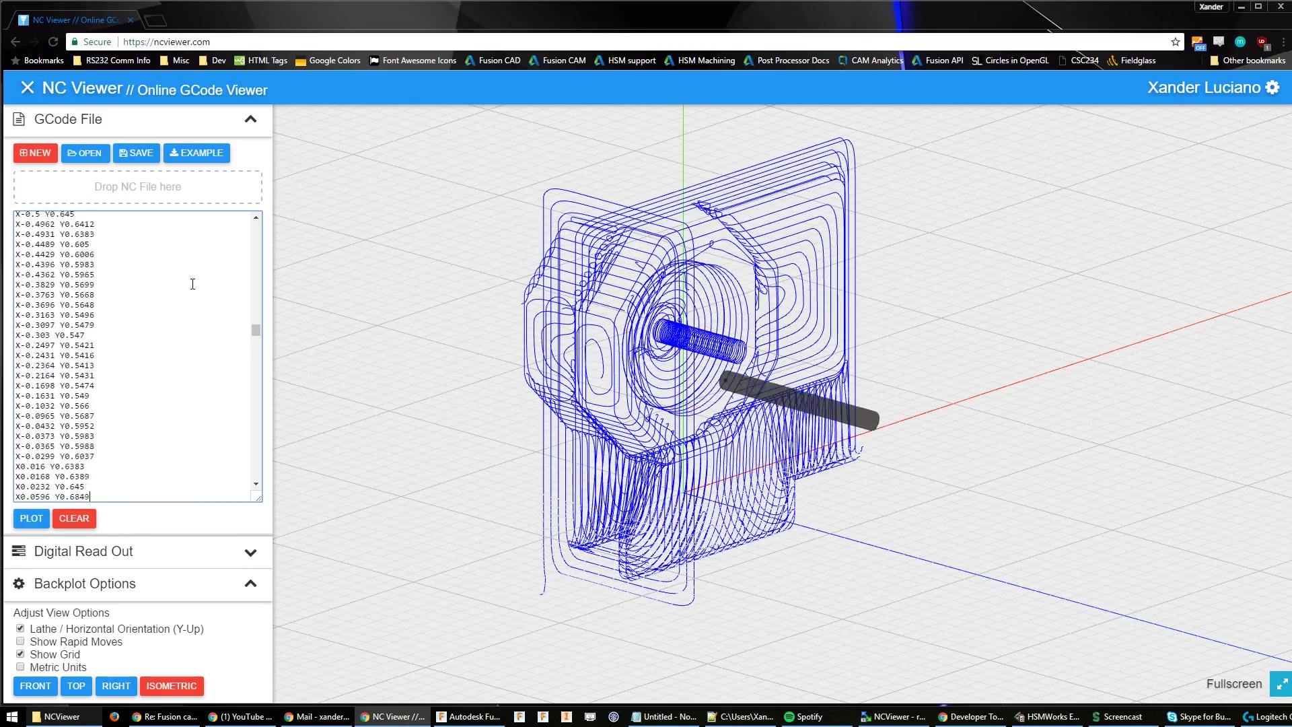
key("Down")
key("Down")
key("Down")
key("Down")
key("Down")
key("Down")
key("Down")
key("Down")
key("Down")
key("Down")
key("Down")
key("Down")
key("Down")
key("Down")
key("Down")
key("Down")
key("Down")
key("Down")
key("Down")
key("Down")
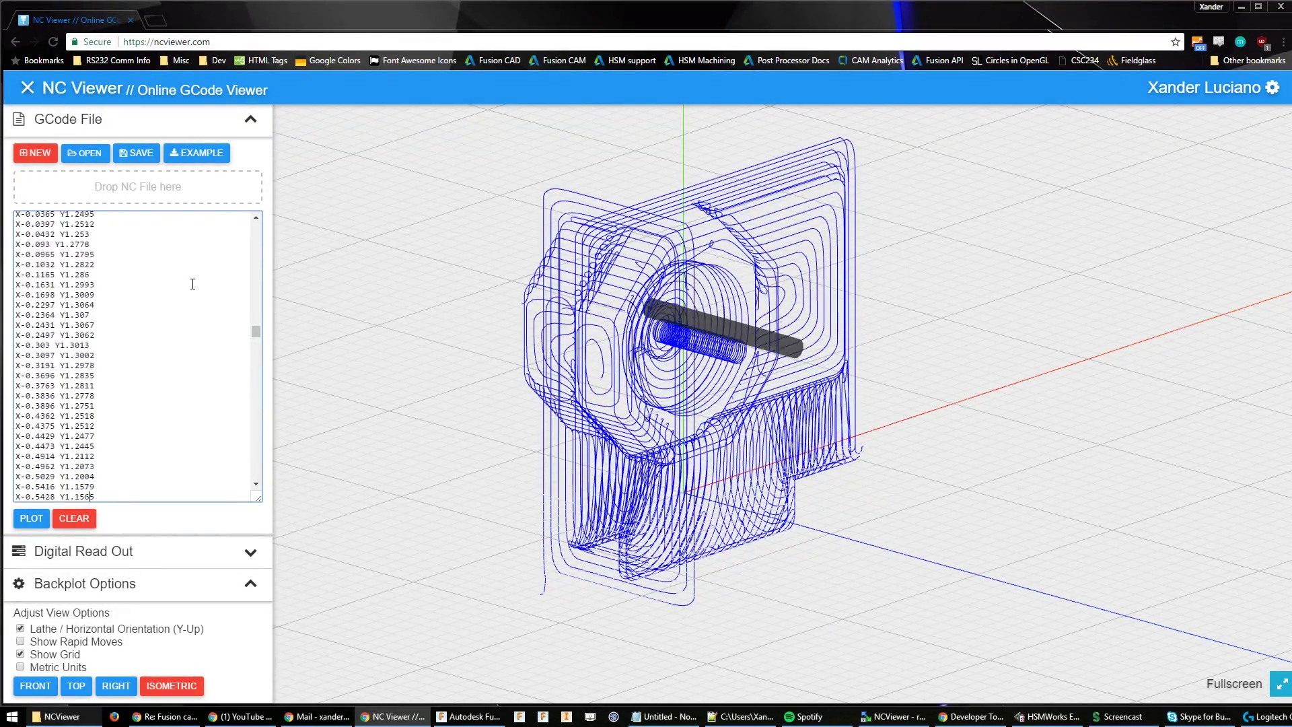
key("Down")
key("Down")
key("Down")
key("Down")
key("Down")
key("Down")
key("Down")
key("Down")
key("Down")
key("Down")
key("Down")
key("Down")
key("Down")
key("Down")
key("Down")
key("Down")
key("Down")
key("Down")
key("Down")
key("Down")
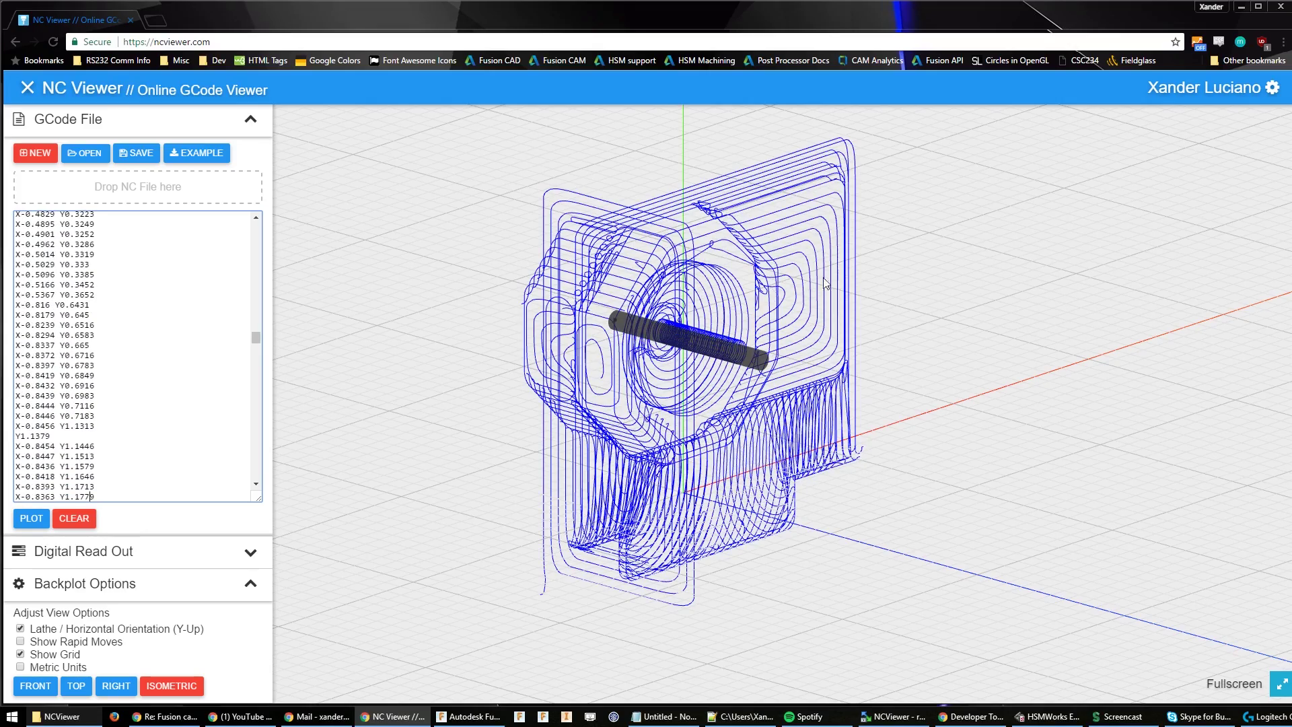
Orbit, pan and zoom to inspect the adaptive clearing passes around the housing
left_click_drag(596, 296, 669, 276)
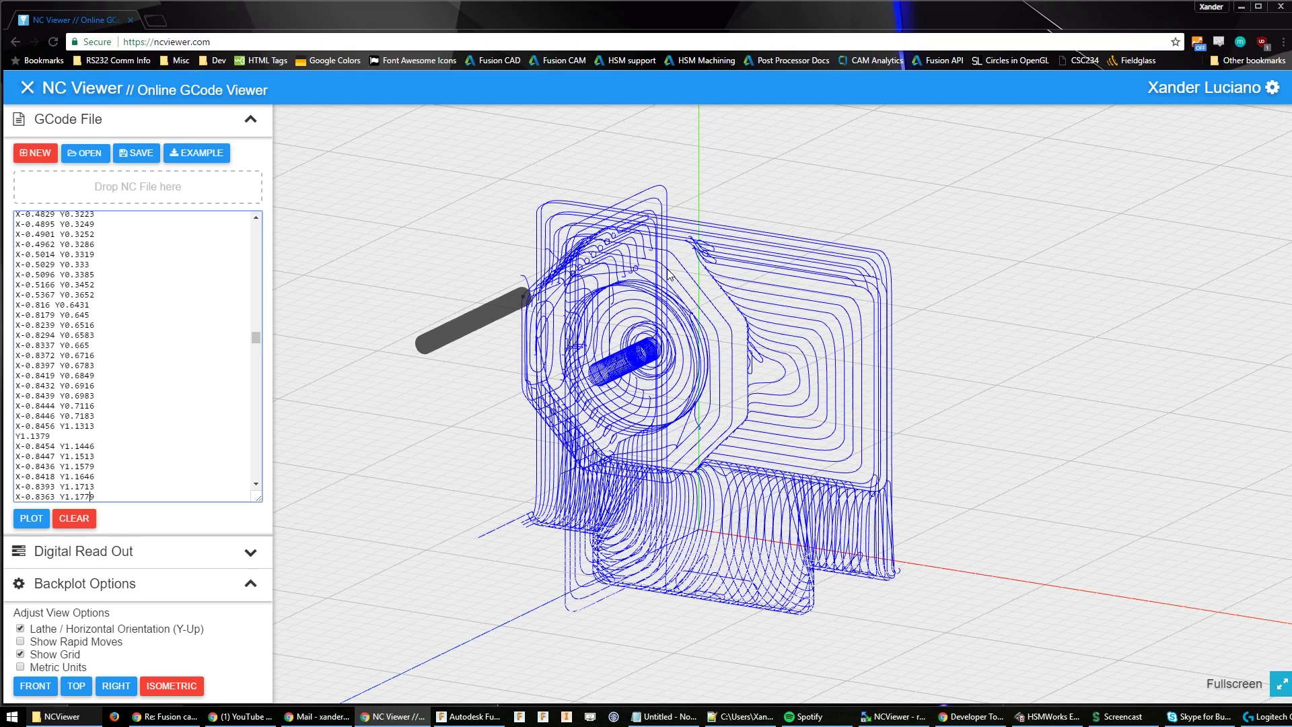
right_click_drag(679, 269, 830, 385)
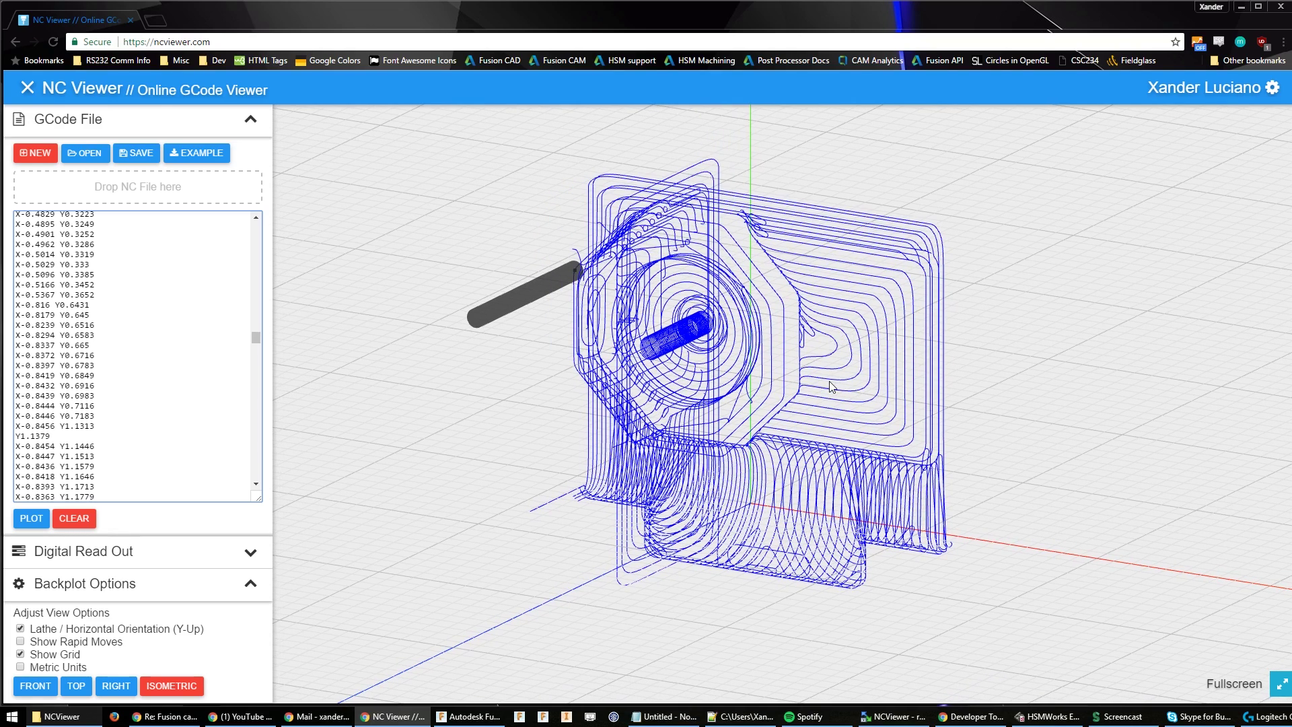
scroll(834, 401, "down", 3)
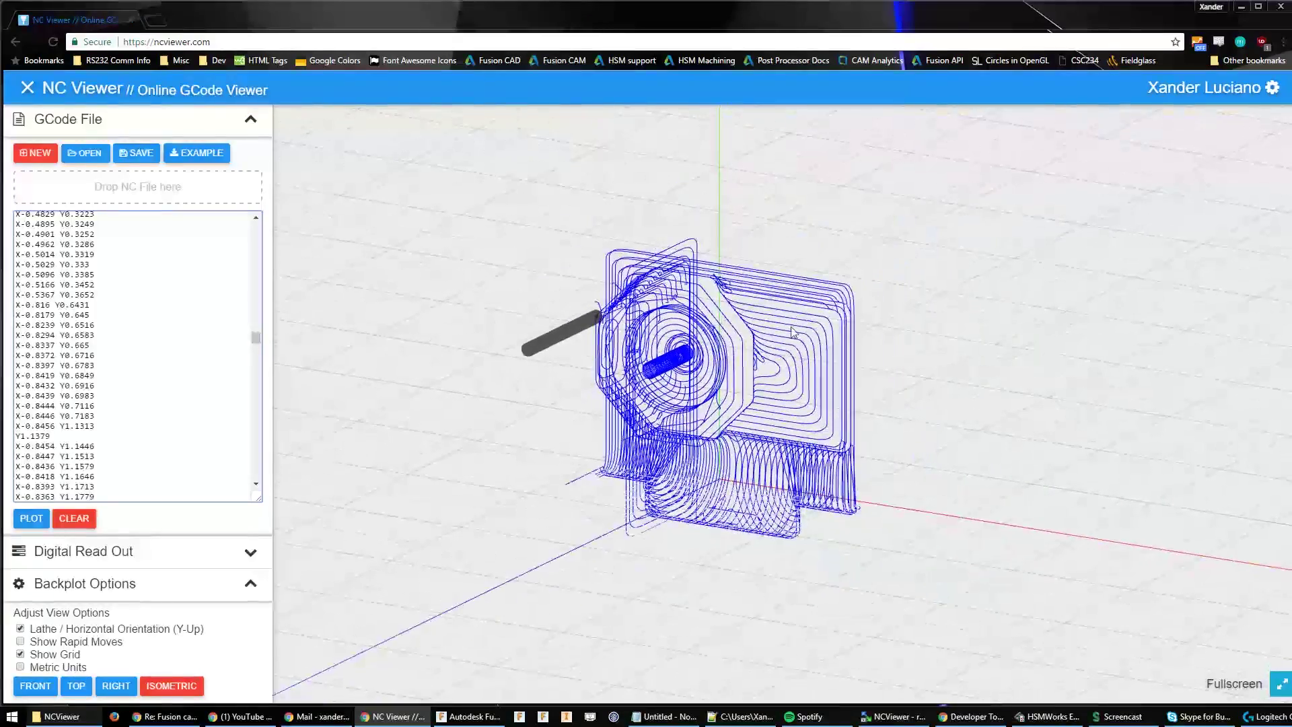
mouse_move(786, 333)
left_mouse_down()
mouse_move(831, 346)
mouse_move(834, 417)
mouse_move(850, 361)
mouse_move(826, 344)
mouse_move(710, 406)
mouse_move(774, 344)
left_mouse_up()
right_click_drag(775, 350, 524, 256)
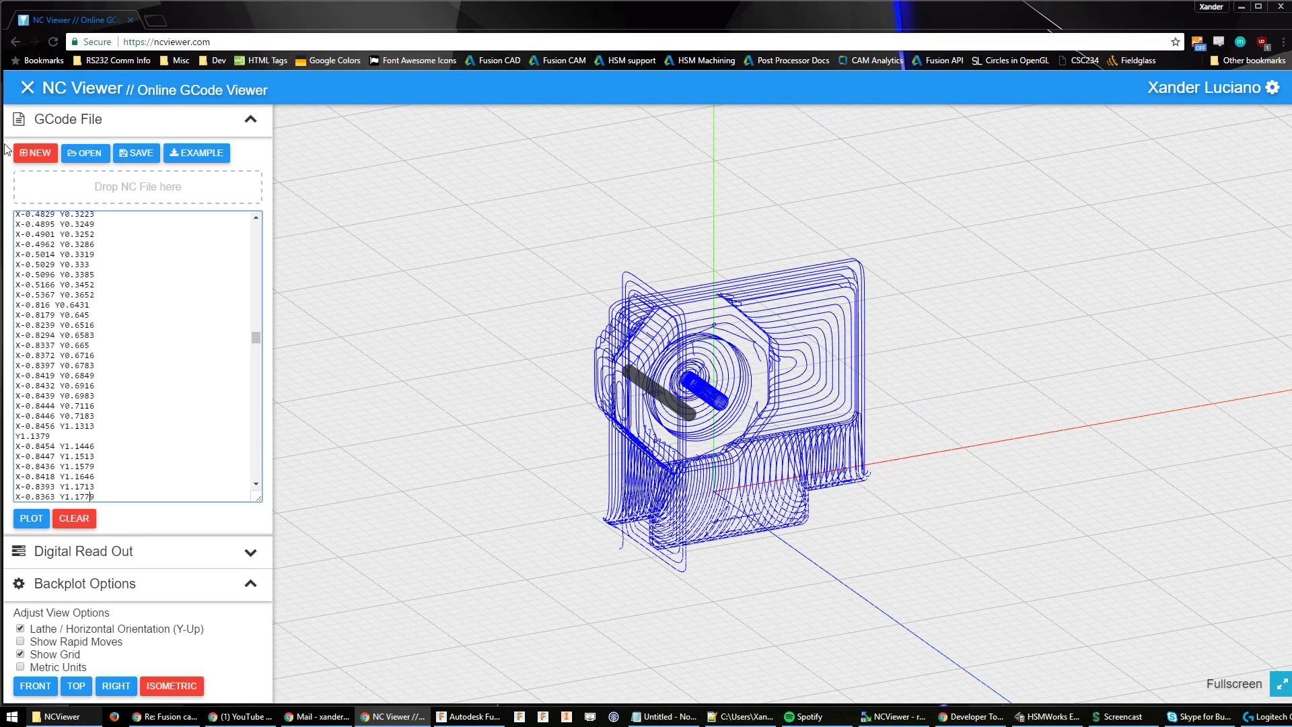
Load NC Viewer's built-in example G-code and backplot it
left_click(34, 153)
left_click(195, 154)
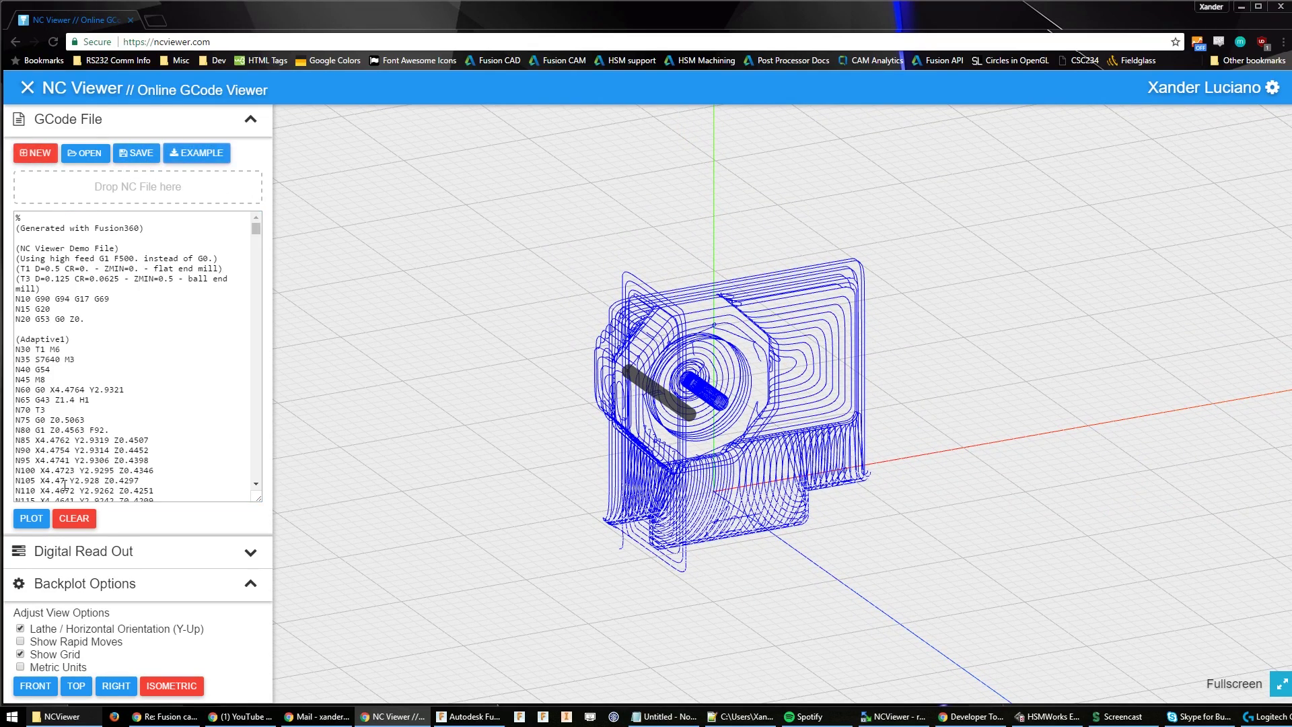
left_click(31, 518)
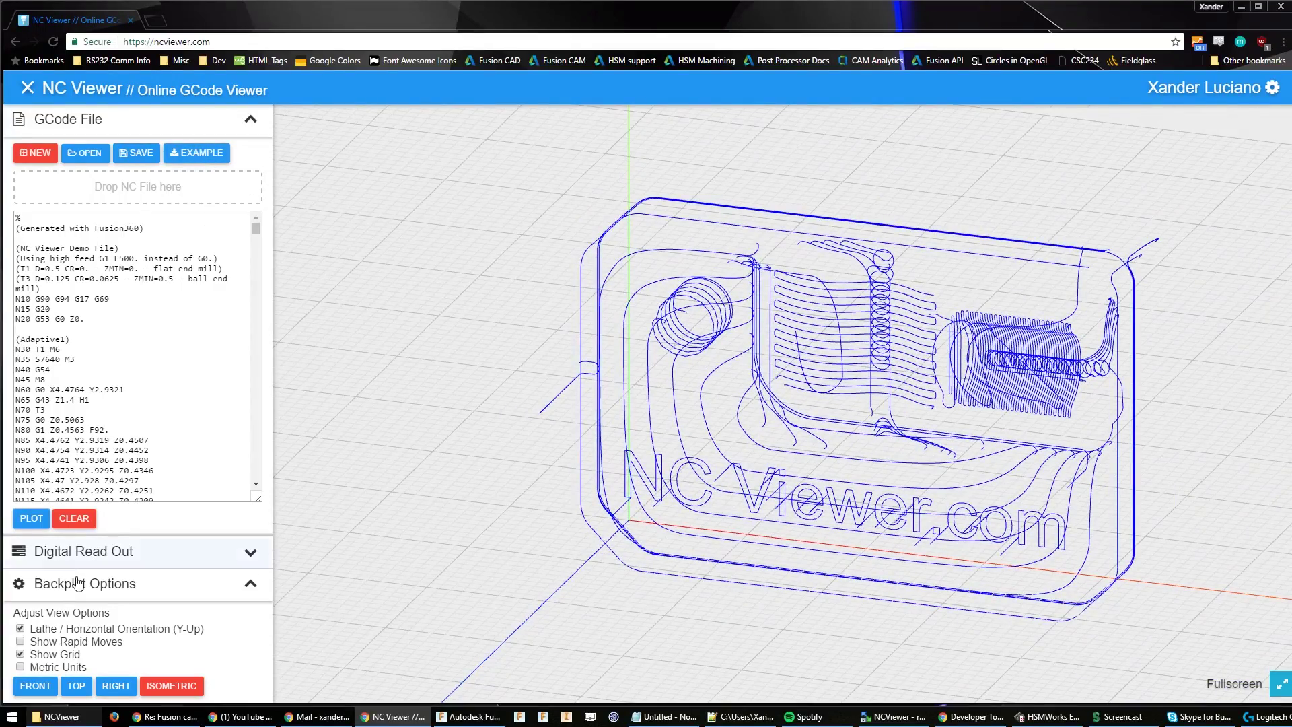
Turn off Lathe / Horizontal Orientation, toggle the grid off and on, and adjust the view
left_click(20, 629)
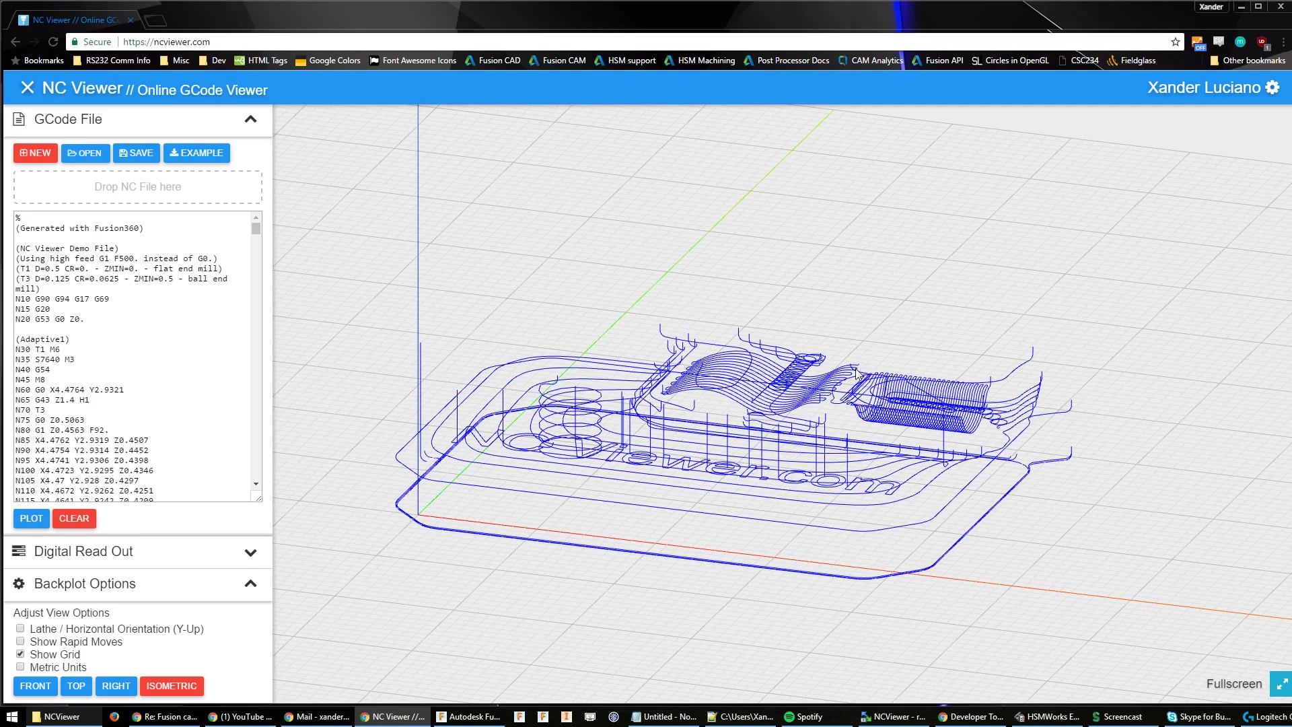
left_click_drag(1099, 179, 925, 291)
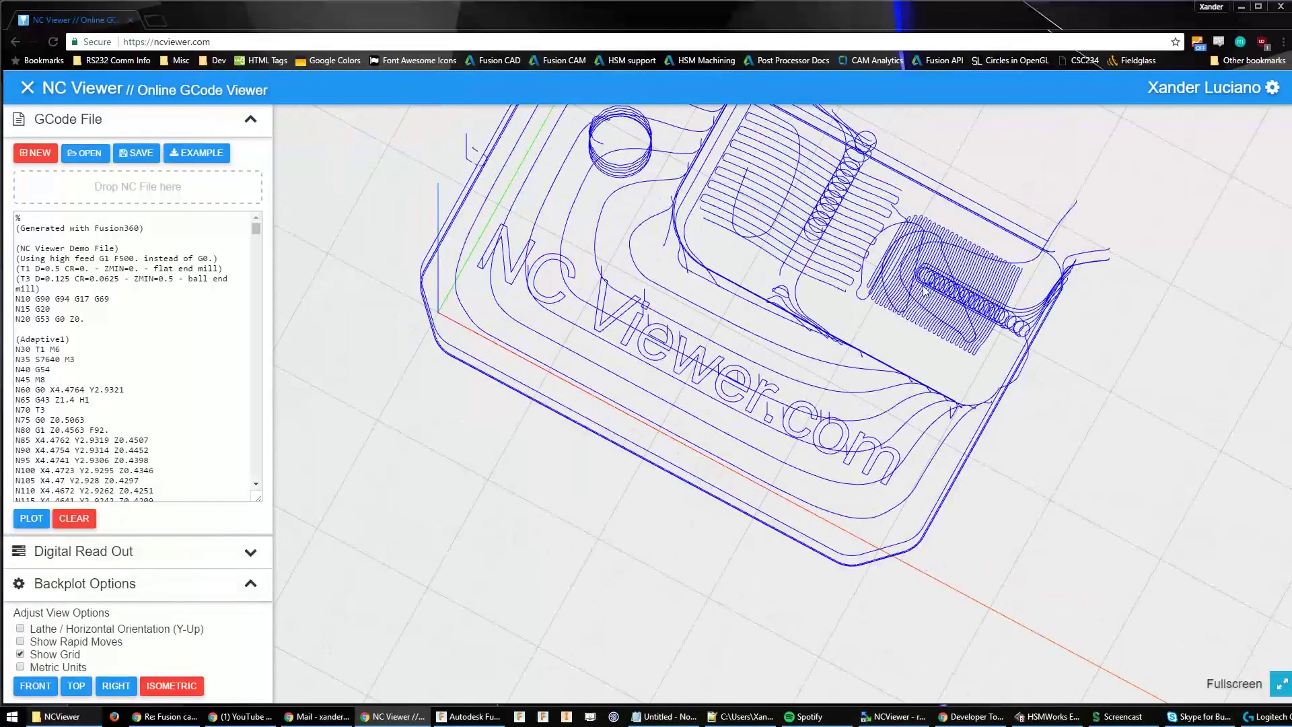
left_click(20, 654)
left_click(21, 654)
scroll(572, 575, "down", 5)
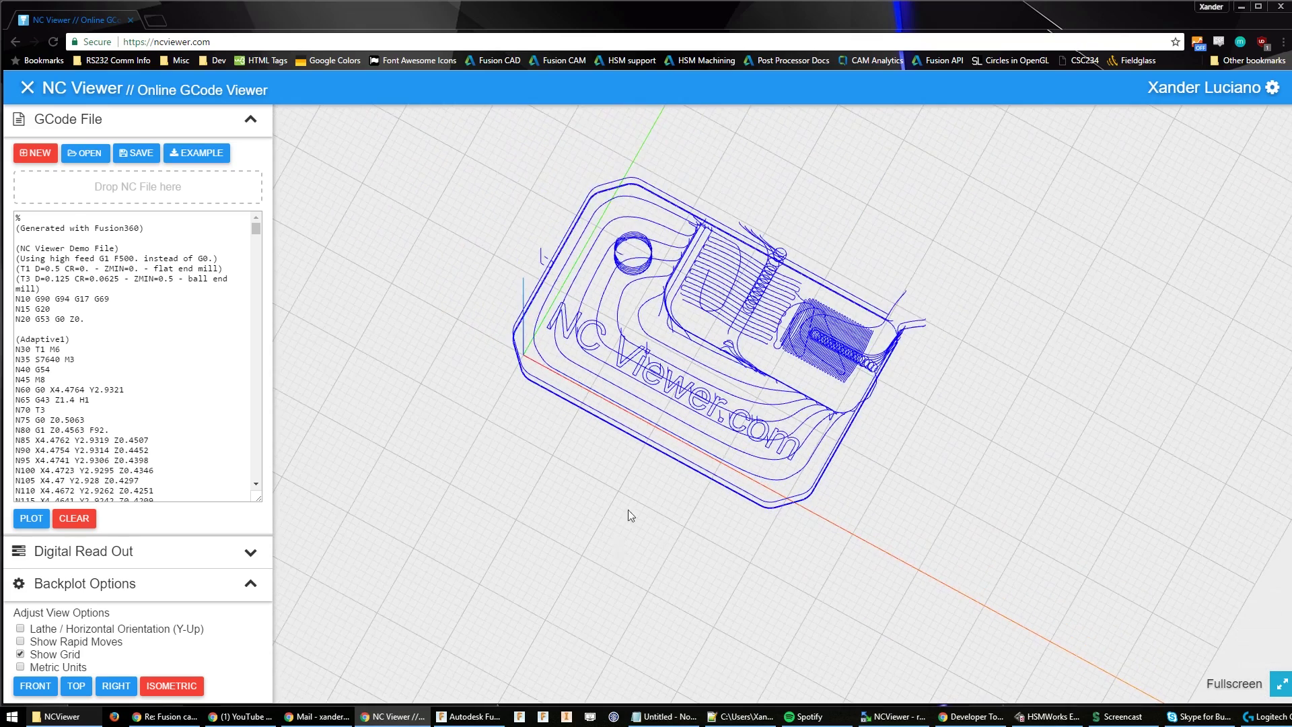
right_click_drag(639, 490, 712, 367)
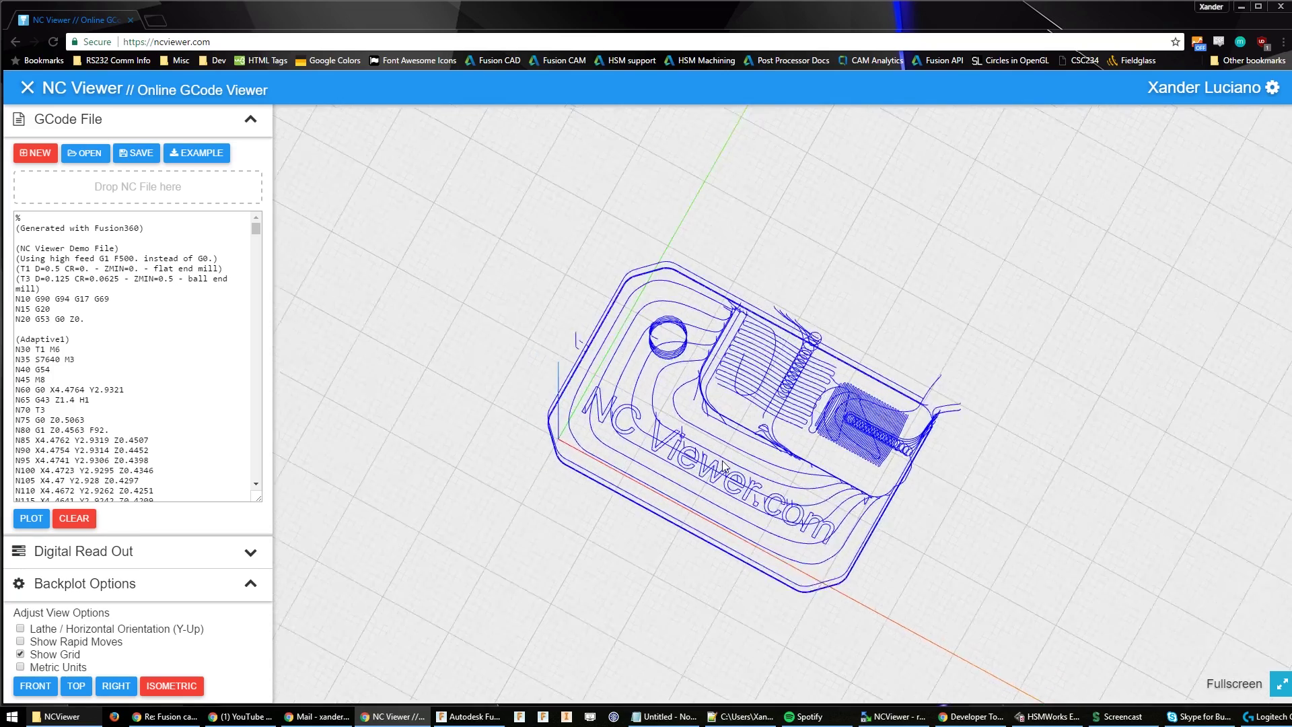
scroll(701, 354, "up", 5)
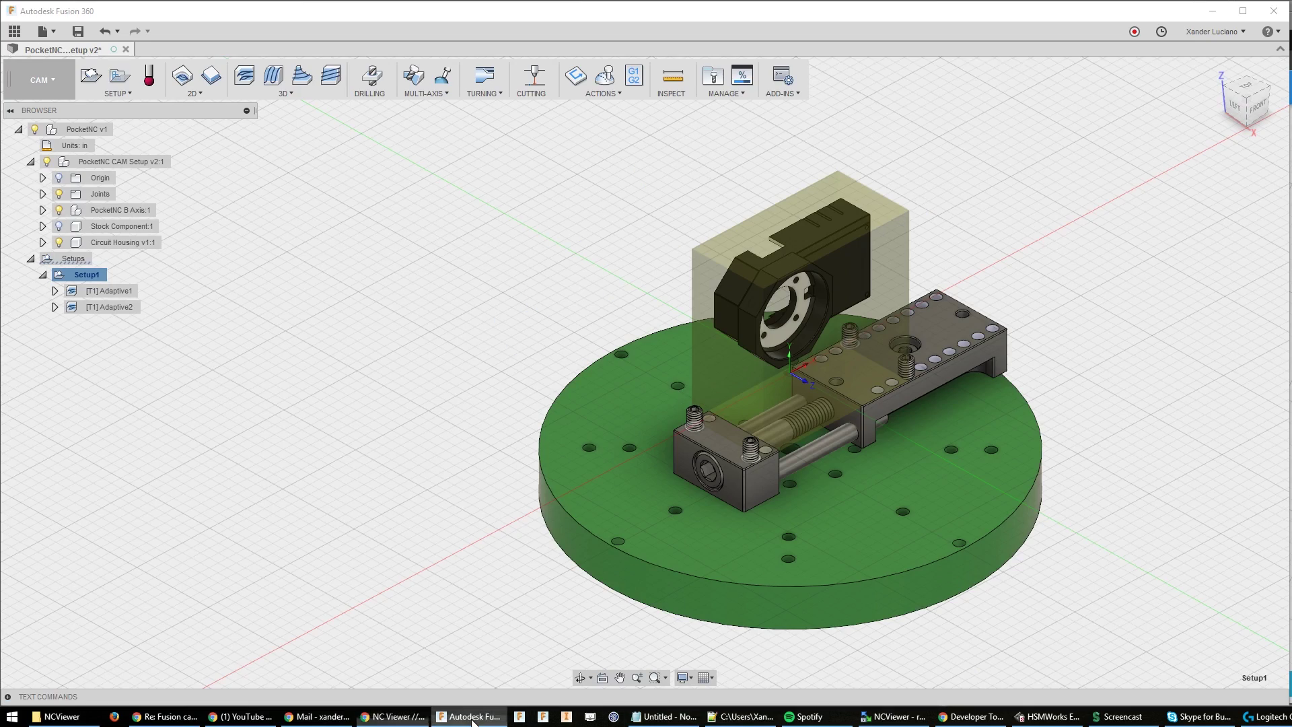
Return to Fusion 360 showing the PocketNC setup with Adaptive1 and Adaptive2
left_click(469, 716)
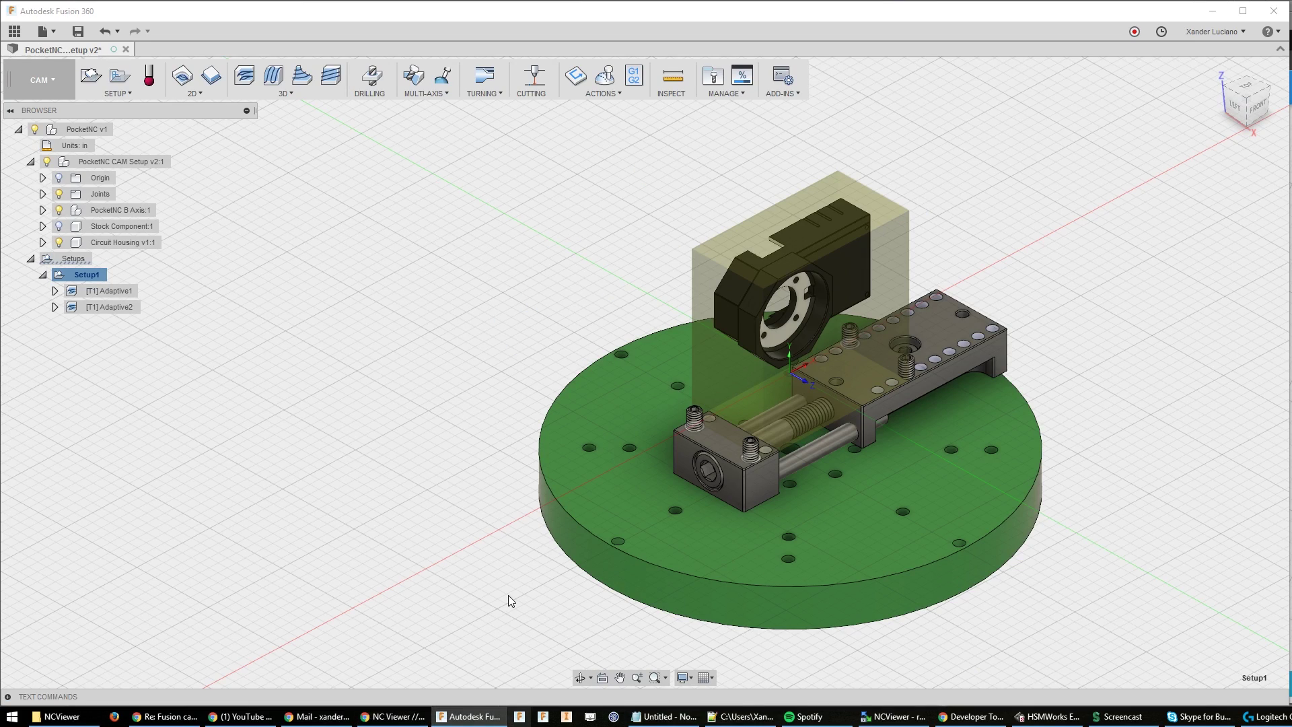